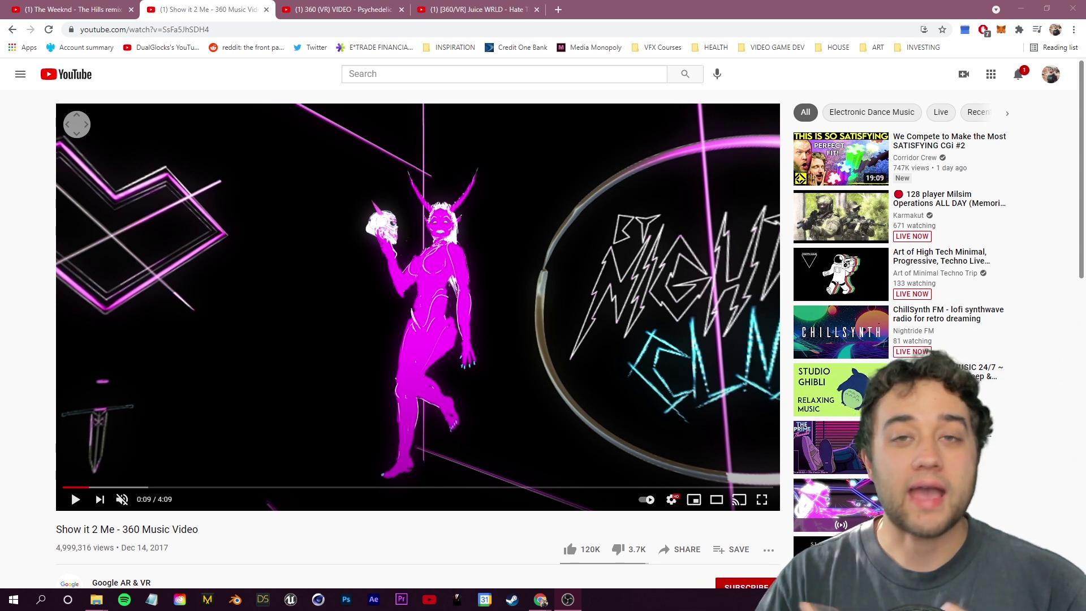
Step: Look through the open 360-degree music videos, including the Juice WRLD lyric video, Psychedelic Safari and Show it 2 Me
{"action": "left_click", "coordinate": [359, 11]}
{"action": "left_click", "coordinate": [502, 8]}
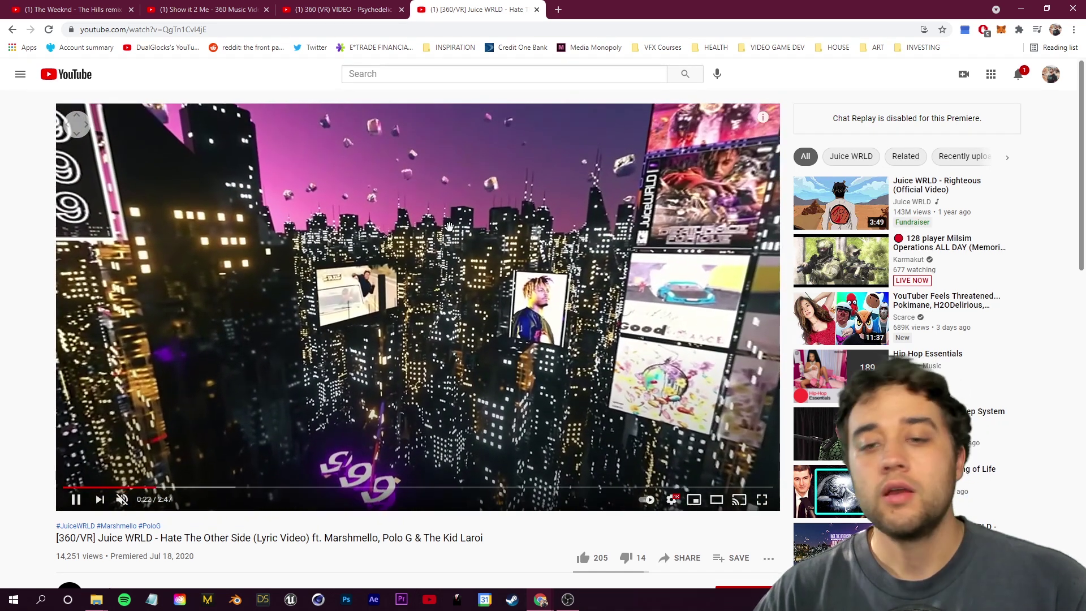
{"action": "left_click", "coordinate": [481, 176]}
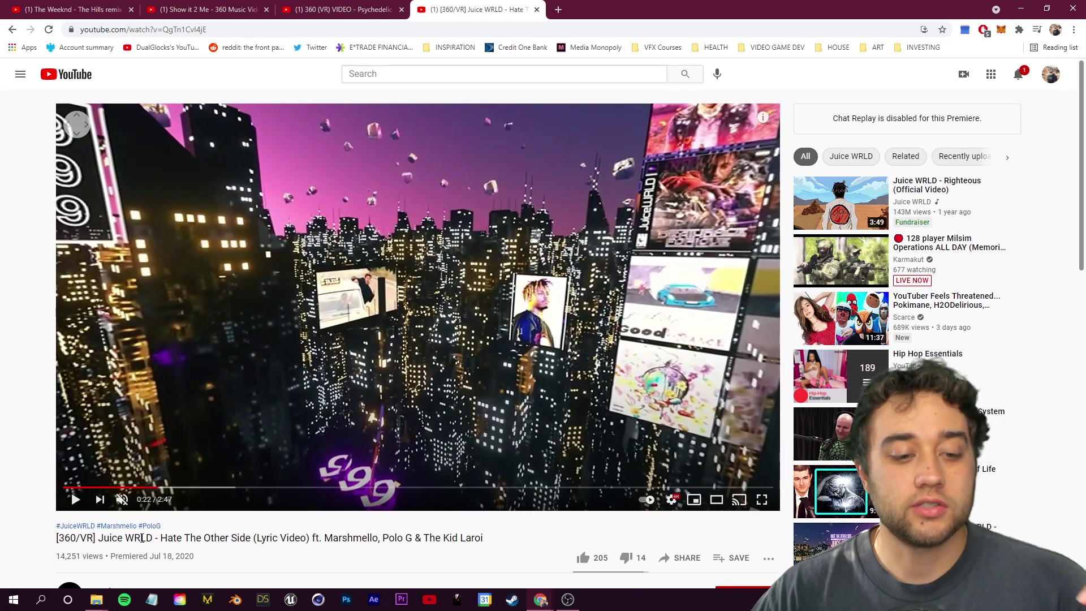
{"action": "key", "text": "ctrl+shift+Tab"}
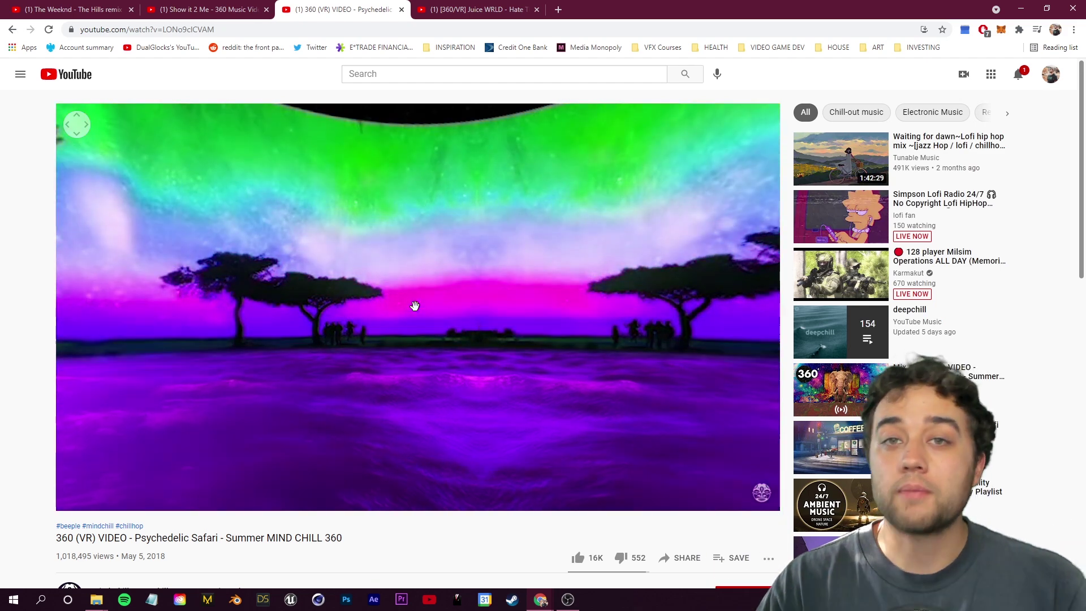
{"action": "key", "text": "ctrl+shift+Tab"}
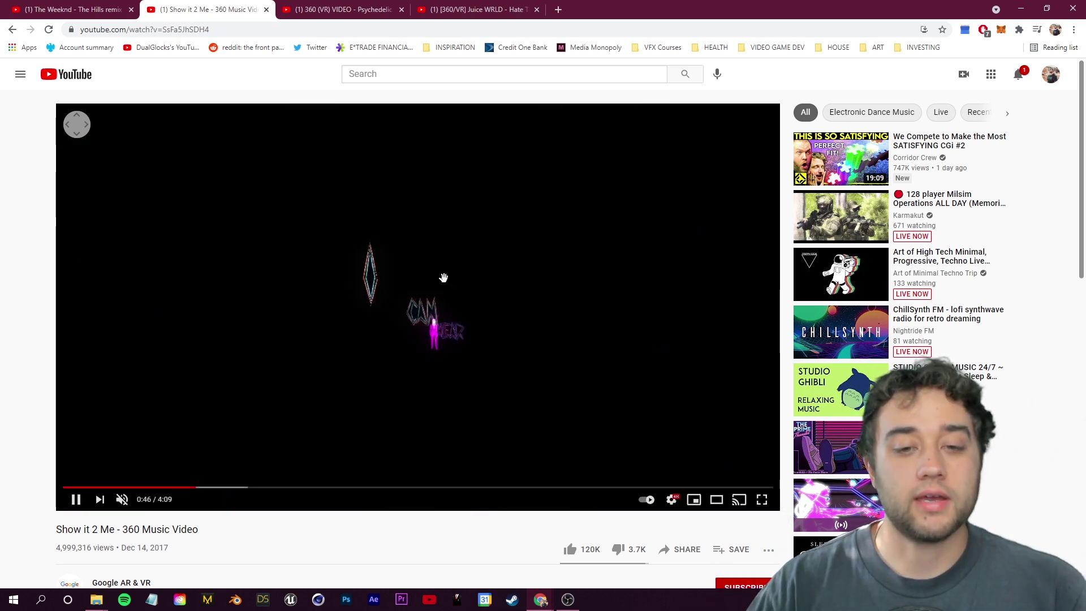
{"action": "key", "text": "ctrl+Tab"}
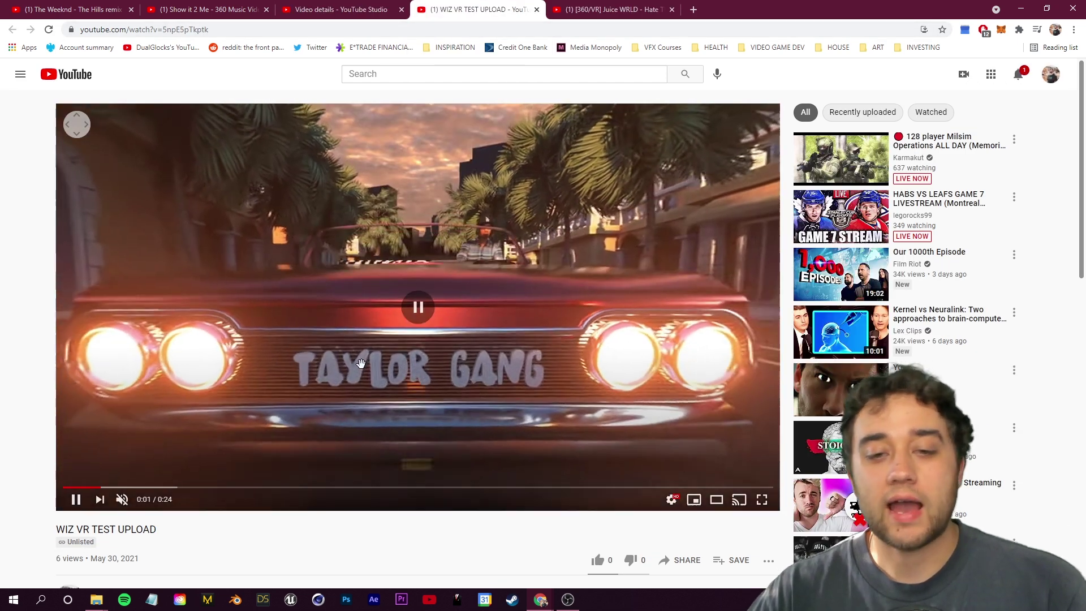
Step: Play the WIZ VR TEST UPLOAD video and look around the Taylor Gang car in its 360-degree view
{"action": "left_click_drag", "start_coordinate": [361, 363], "coordinate": [342, 313]}
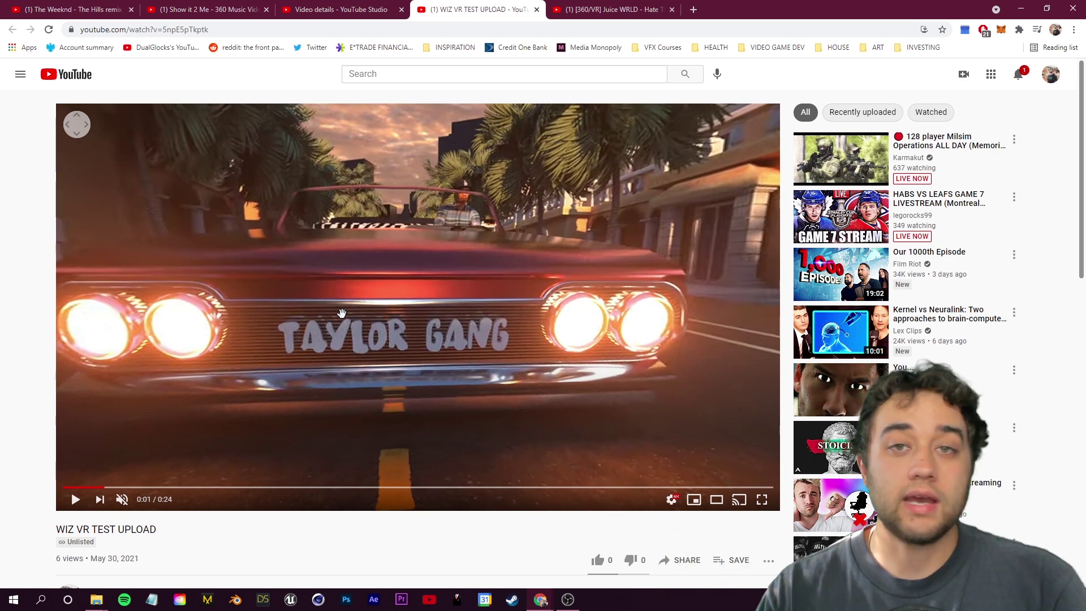
{"action": "left_click", "coordinate": [75, 499]}
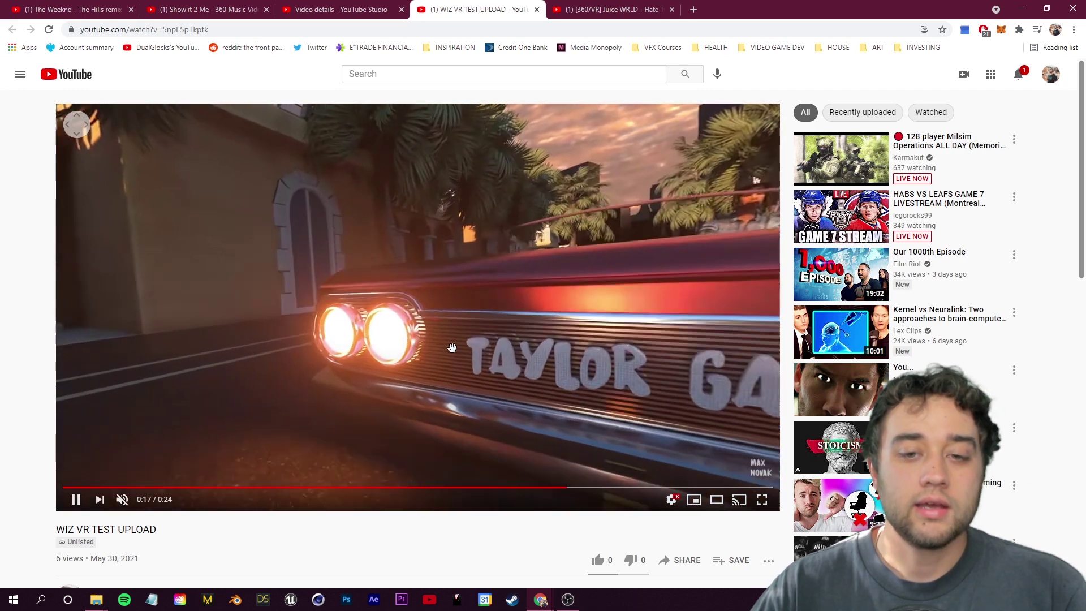
{"action": "left_click_drag", "start_coordinate": [439, 348], "coordinate": [264, 333]}
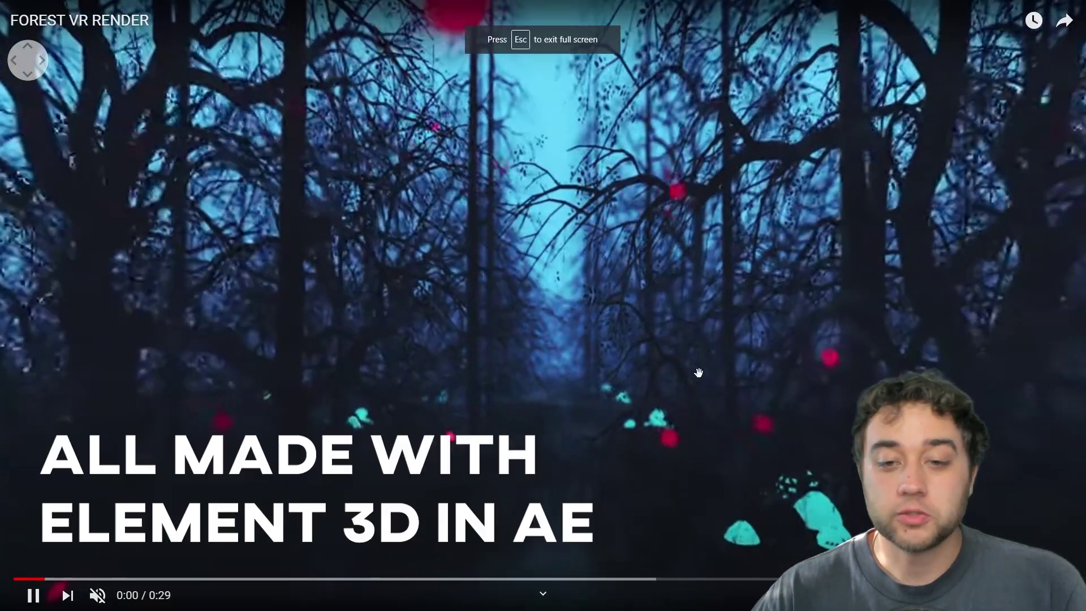
Step: Look around the full-screen FOREST VR RENDER video in several directions to examine the forest scene
{"action": "left_click_drag", "start_coordinate": [699, 373], "coordinate": [535, 368]}
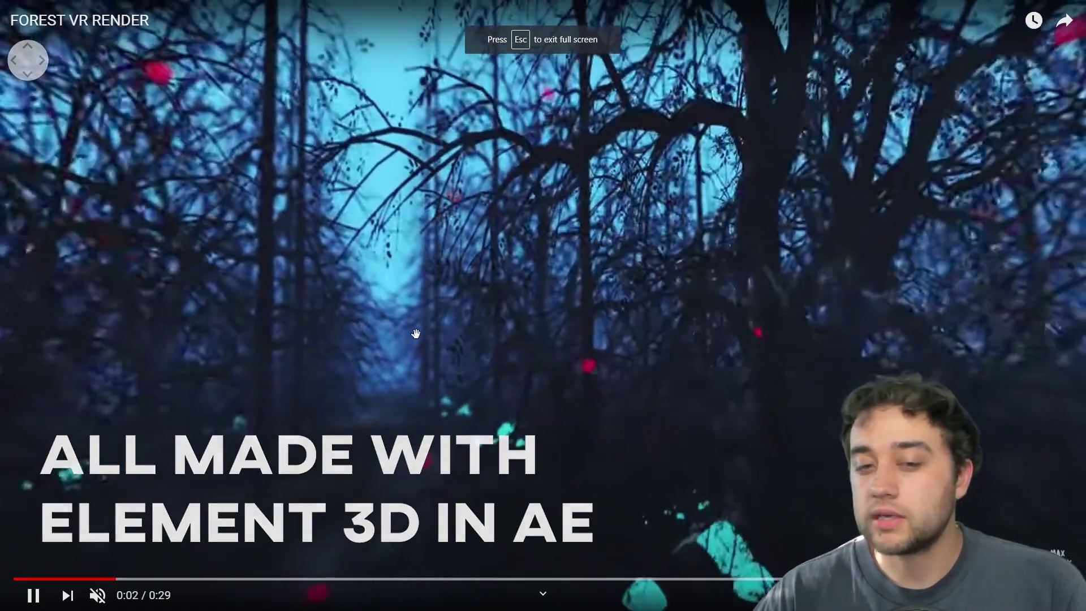
{"action": "left_click_drag", "start_coordinate": [424, 329], "coordinate": [158, 354]}
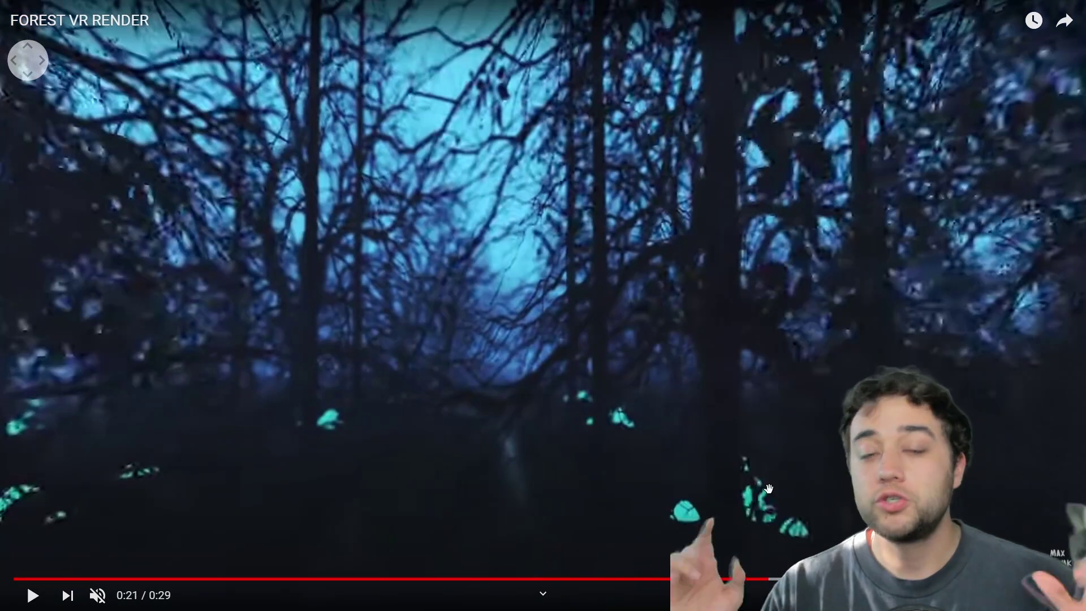
{"action": "left_click", "coordinate": [730, 469]}
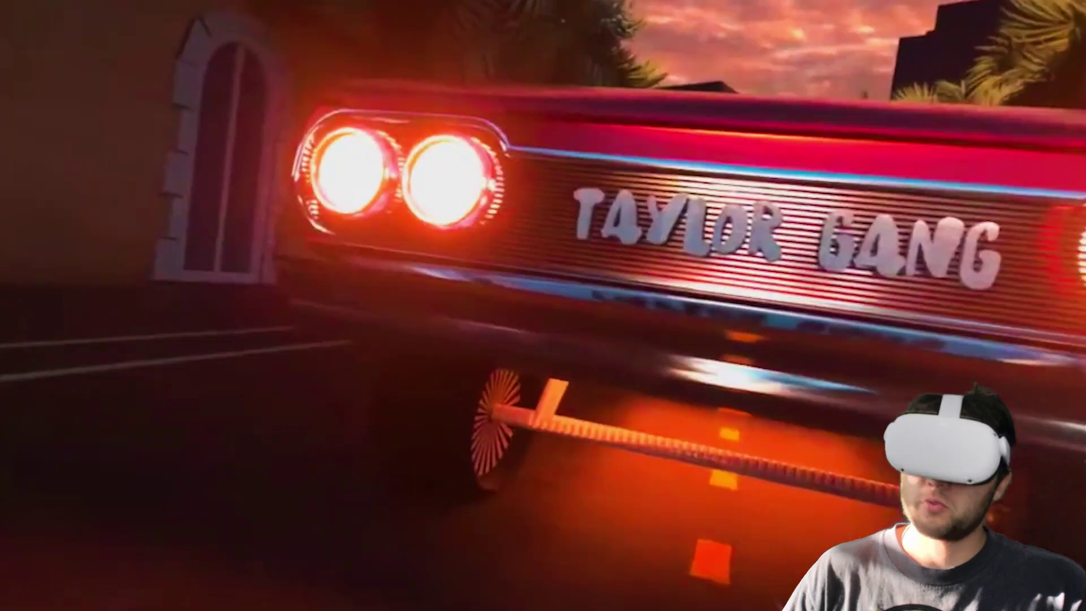
Step: View the WIZ VR TEST UPLOAD in the VR headset, bringing up its playback controls and starting playback
{"action": "left_click", "coordinate": [640, 305]}
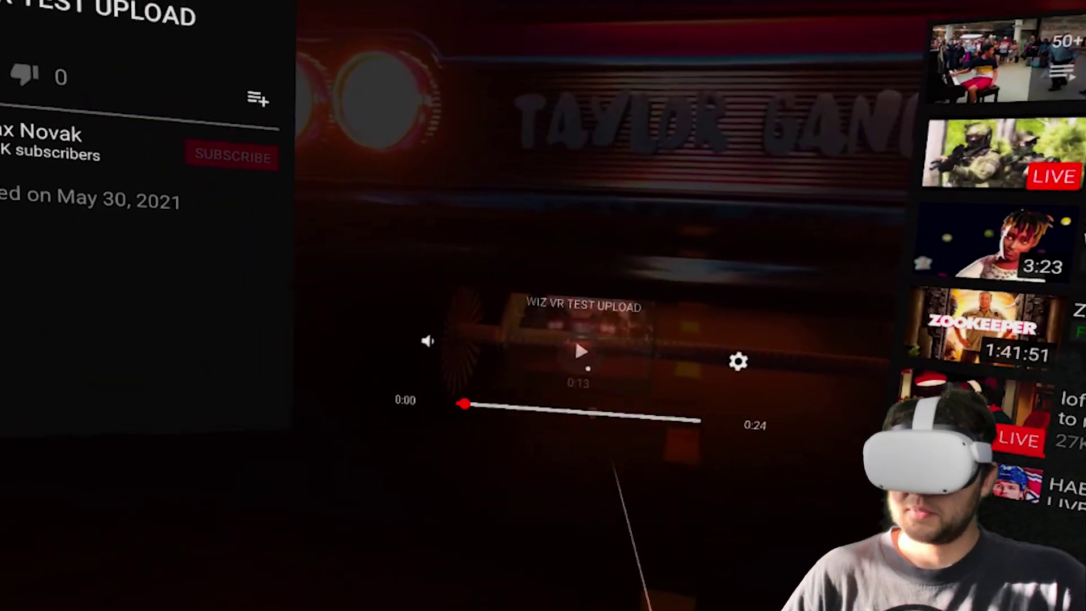
{"action": "left_click", "coordinate": [542, 345]}
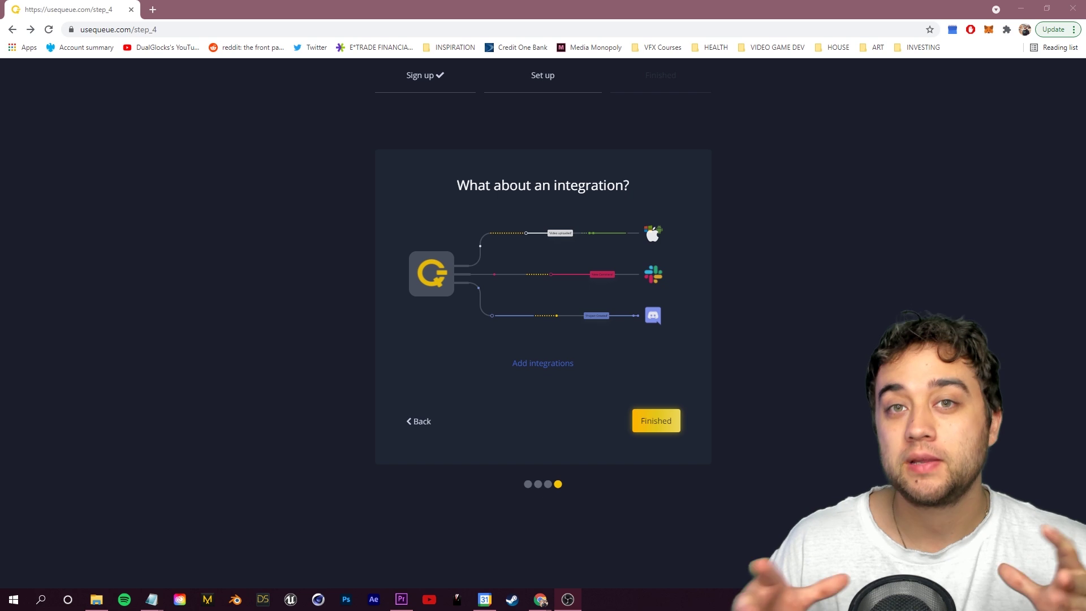
Step: Complete the Queue account setup from the integrations step and create a group named Test Project
{"action": "left_click", "coordinate": [542, 362]}
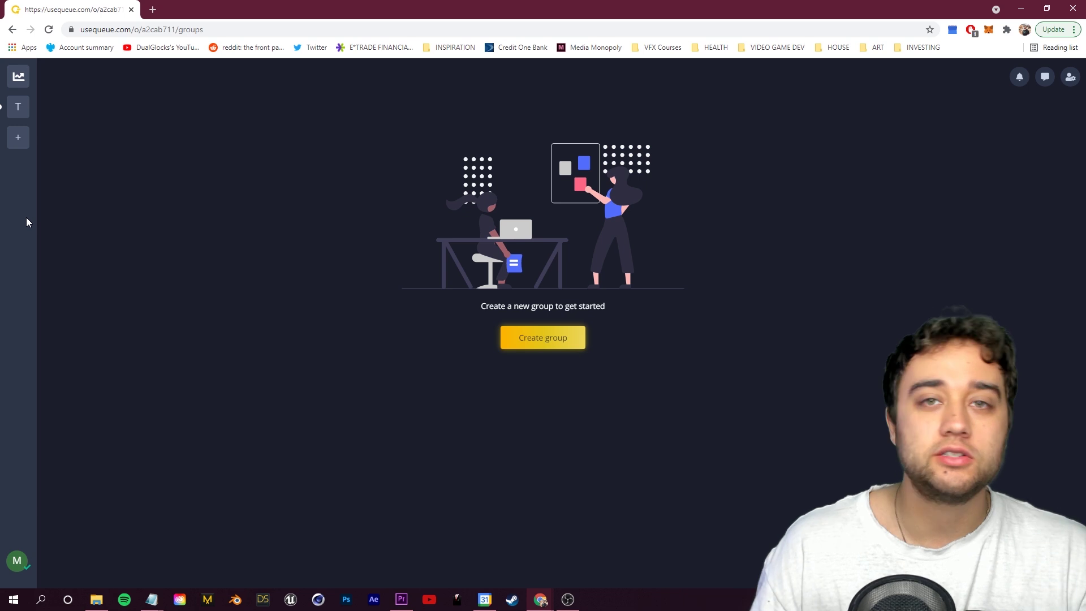
{"action": "left_click", "coordinate": [557, 339]}
{"action": "type", "text": "Test Project"}
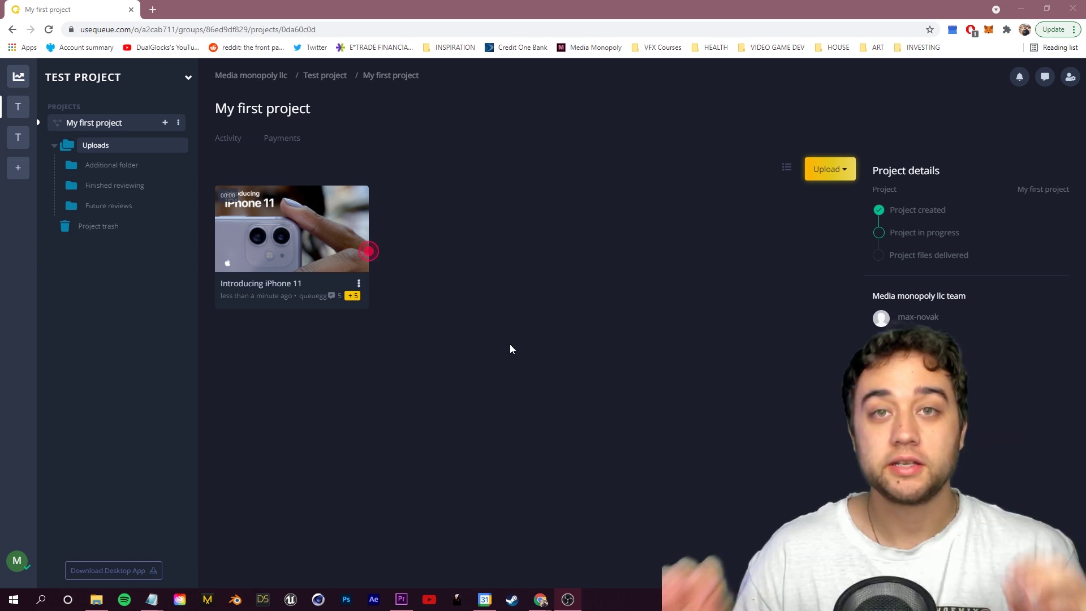
Step: Open the Introducing iPhone 11 video in My first project and review its feedback markers from 00:09 to 01:38
{"action": "left_click", "coordinate": [332, 226]}
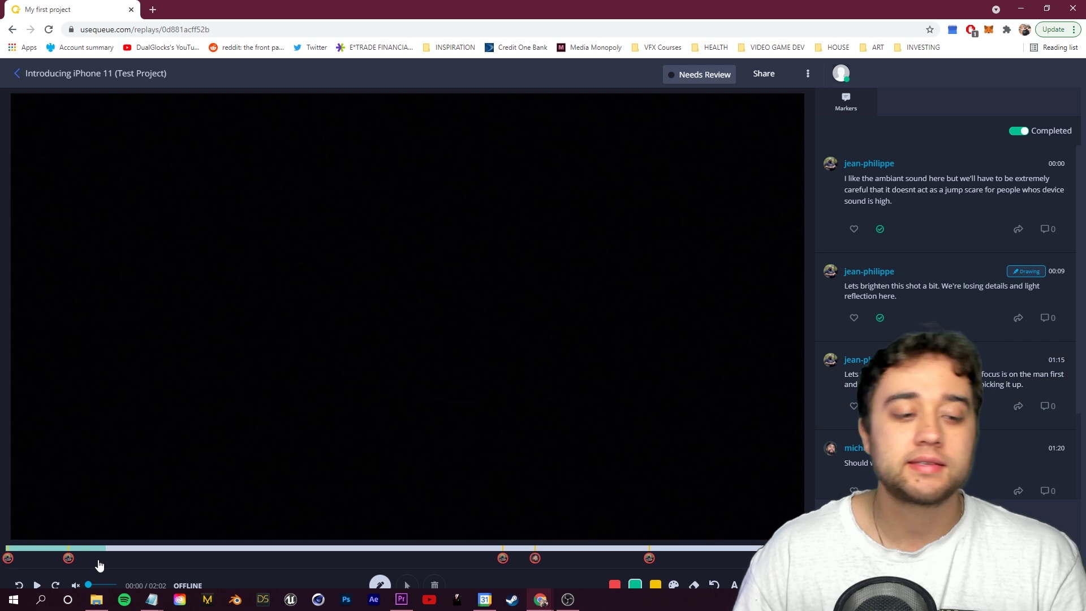
{"action": "left_click", "coordinate": [69, 558]}
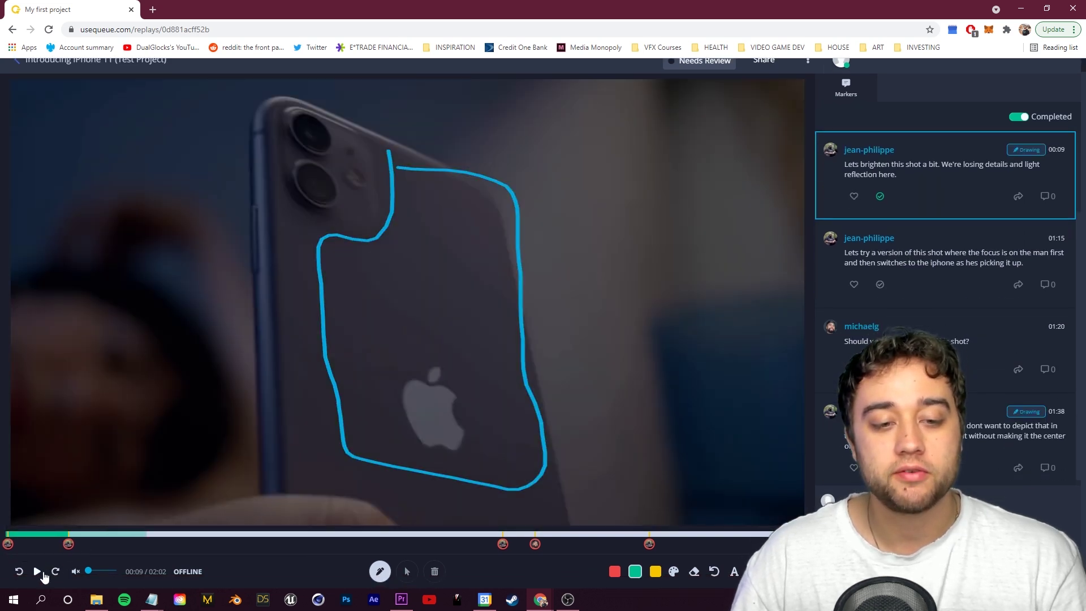
{"action": "left_click", "coordinate": [503, 543]}
{"action": "left_click", "coordinate": [535, 544]}
{"action": "left_click", "coordinate": [650, 543]}
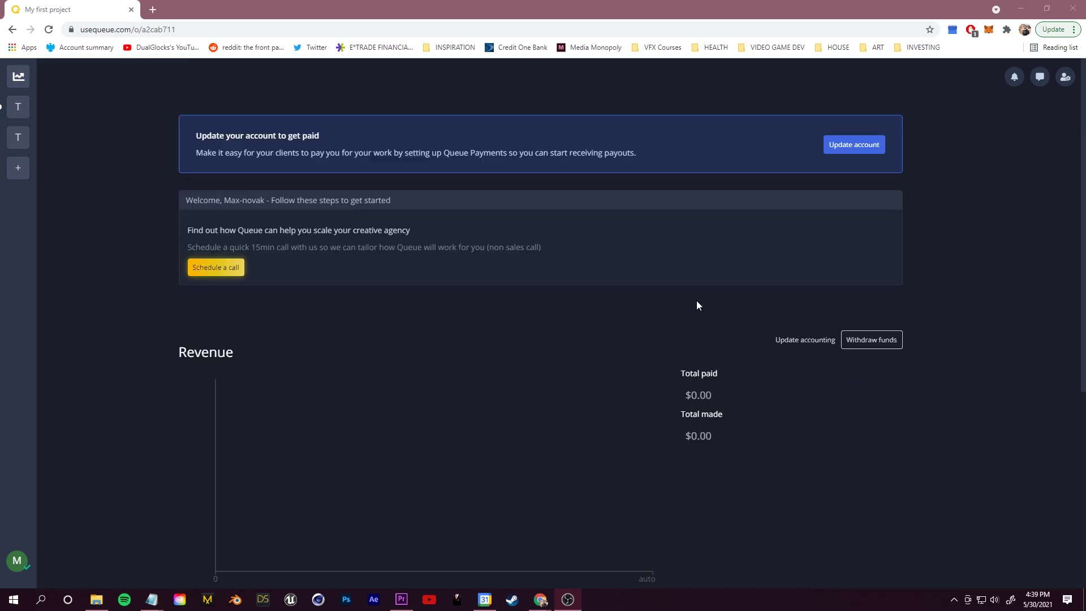
Step: Examine the Revenue and Payments sections of the Queue organization dashboard
{"action": "scroll", "coordinate": [266, 278], "scroll_direction": "down", "scroll_amount": 5}
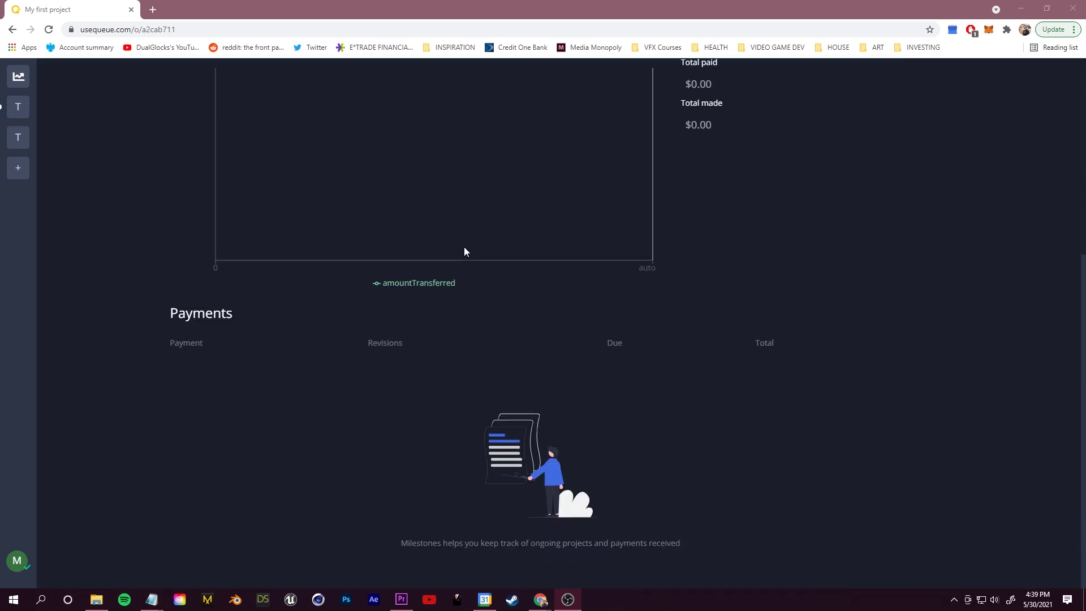
{"action": "scroll", "coordinate": [394, 363], "scroll_direction": "up", "scroll_amount": 5}
{"action": "scroll", "coordinate": [390, 357], "scroll_direction": "down", "scroll_amount": 2}
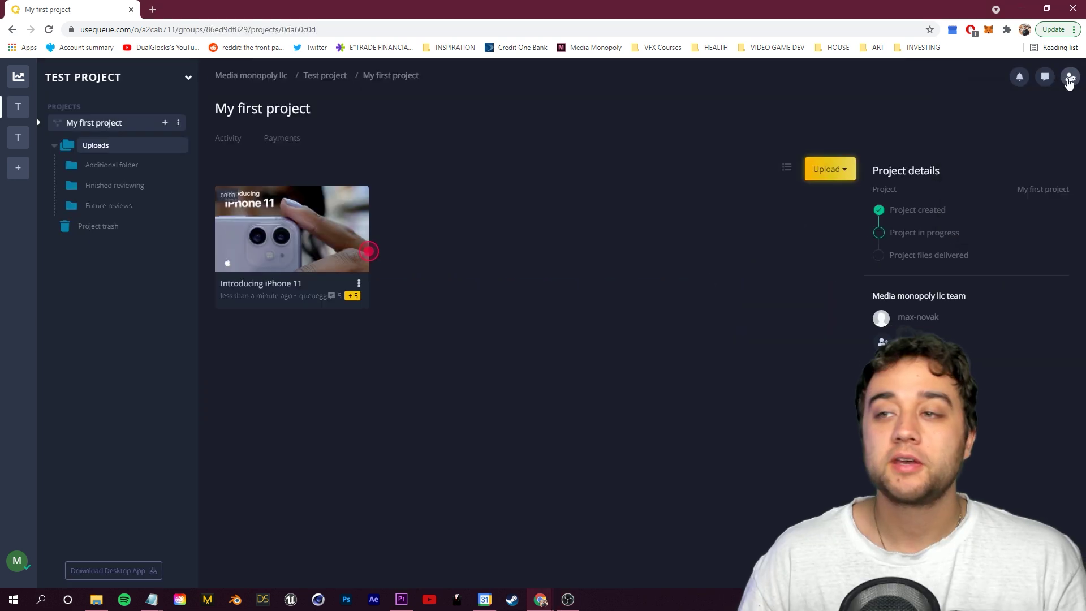
{"action": "left_click", "coordinate": [1071, 77]}
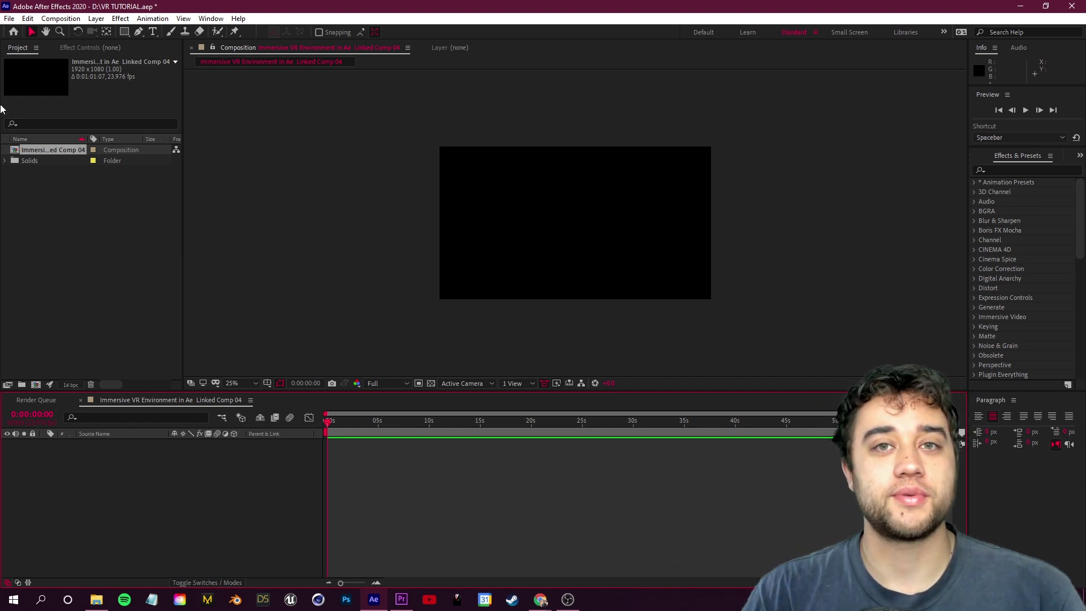
Step: Set up a new VR master in After Effects' Create VR Environment at 4096x4096, 23.976 fps and a duration of 0:00:30:00
{"action": "left_click", "coordinate": [59, 19]}
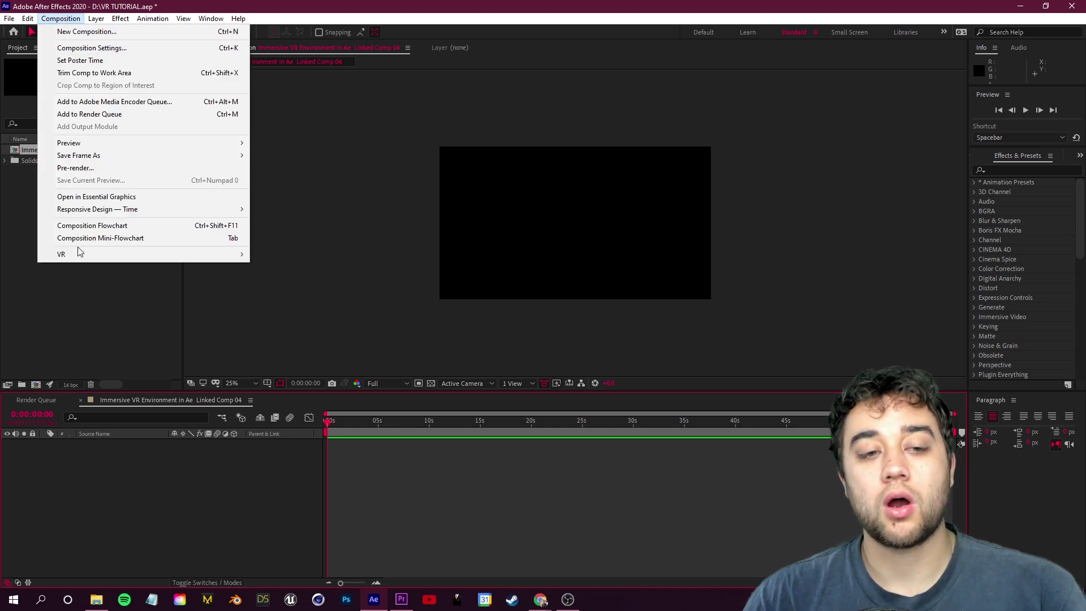
{"action": "mouse_move", "coordinate": [144, 257]}
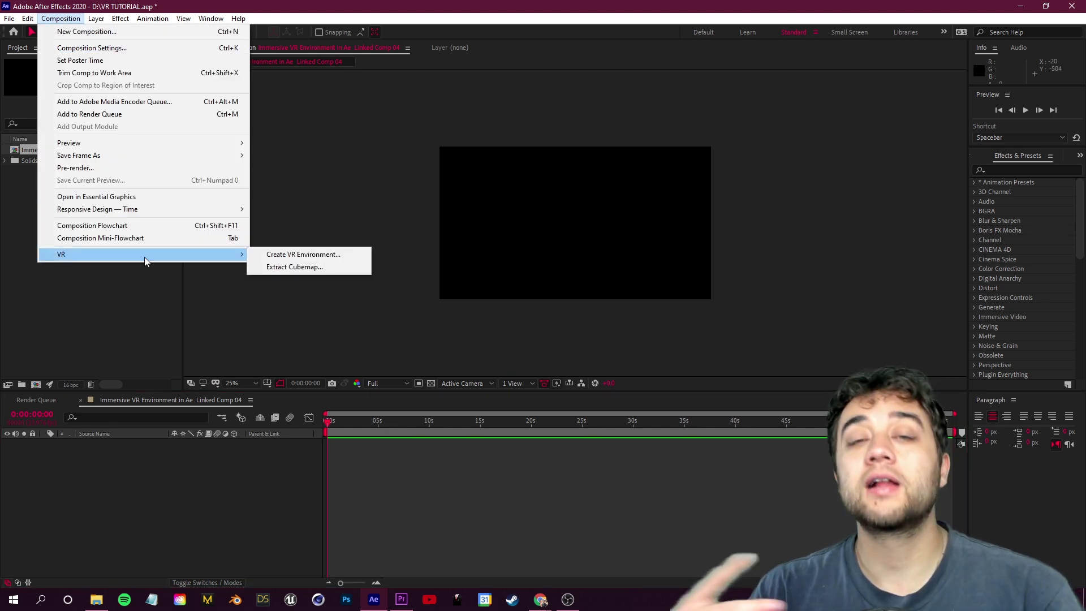
{"action": "left_click", "coordinate": [299, 254]}
{"action": "left_click", "coordinate": [466, 199]}
{"action": "left_click", "coordinate": [613, 244]}
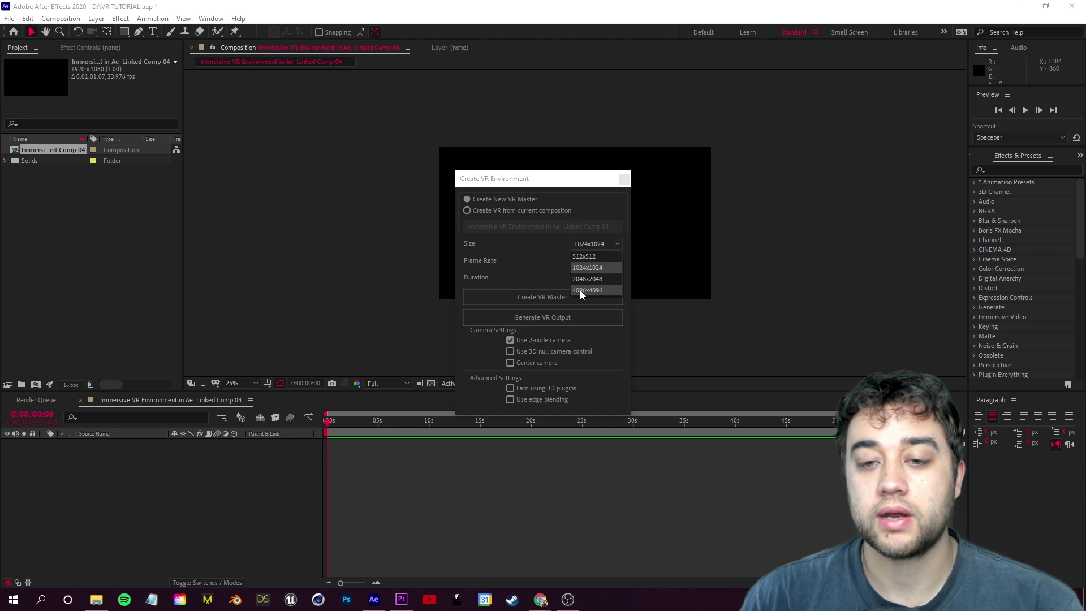
{"action": "left_click", "coordinate": [585, 290]}
{"action": "left_click", "coordinate": [594, 261]}
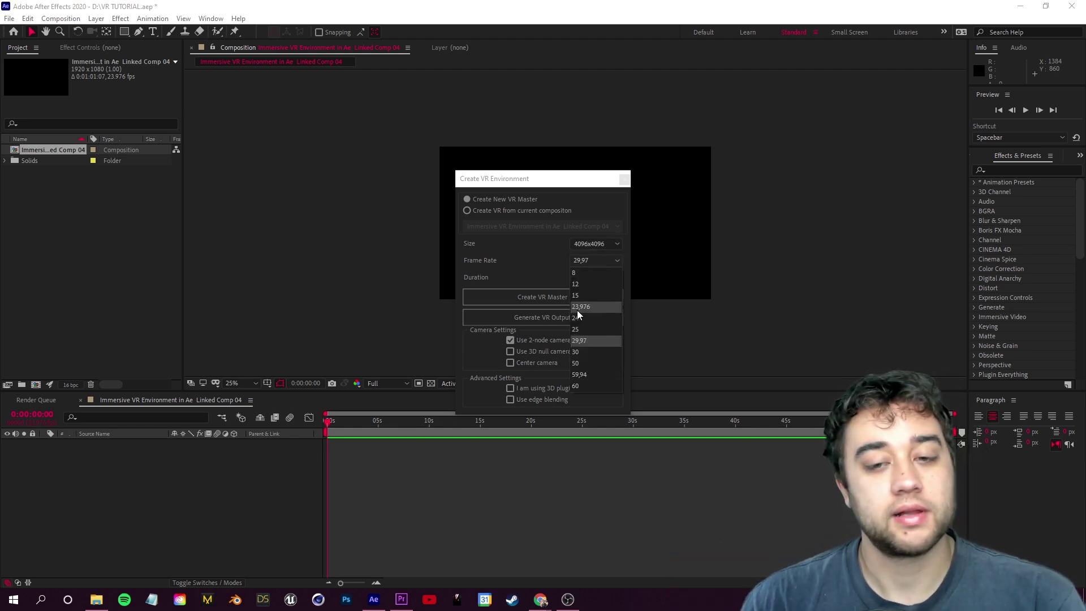
{"action": "left_click", "coordinate": [596, 307]}
{"action": "left_click", "coordinate": [594, 287]}
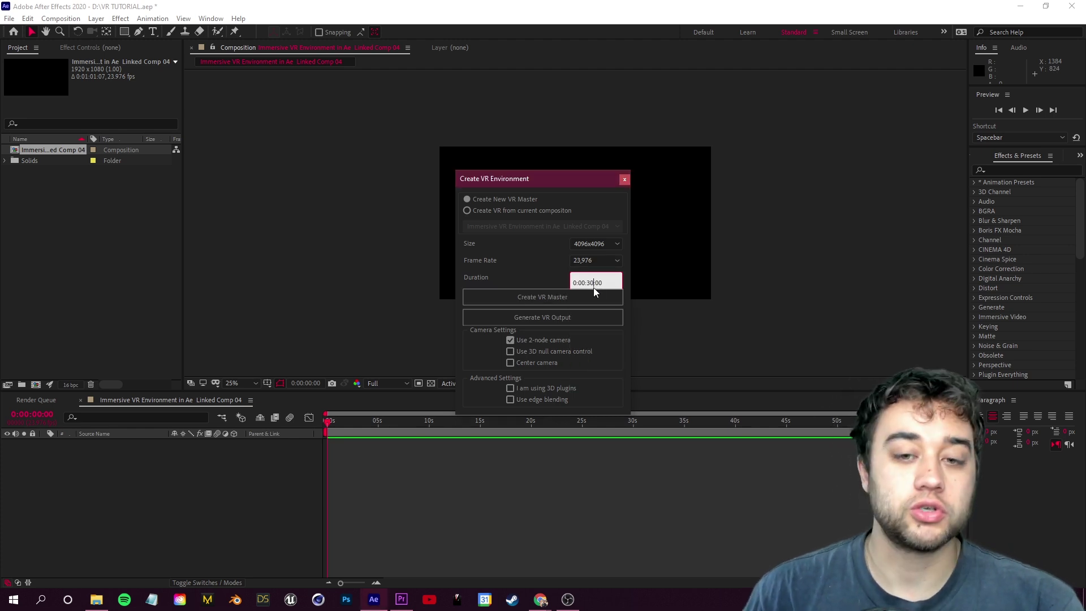
Step: Enable the 3D null camera control and 3D plugins options, and create the VR master composition
{"action": "left_click", "coordinate": [512, 352]}
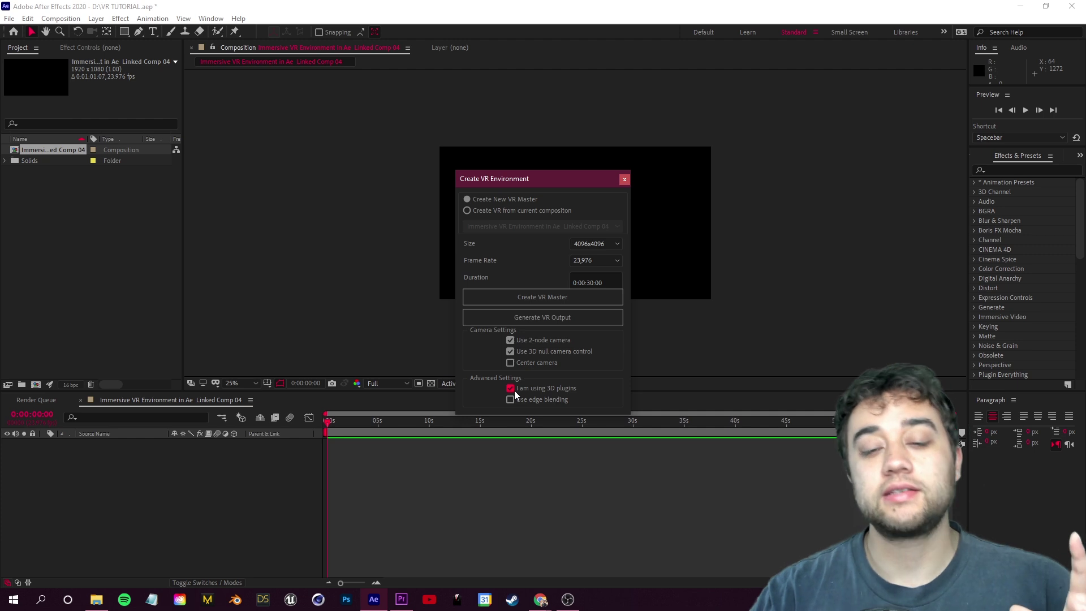
{"action": "left_click", "coordinate": [522, 297]}
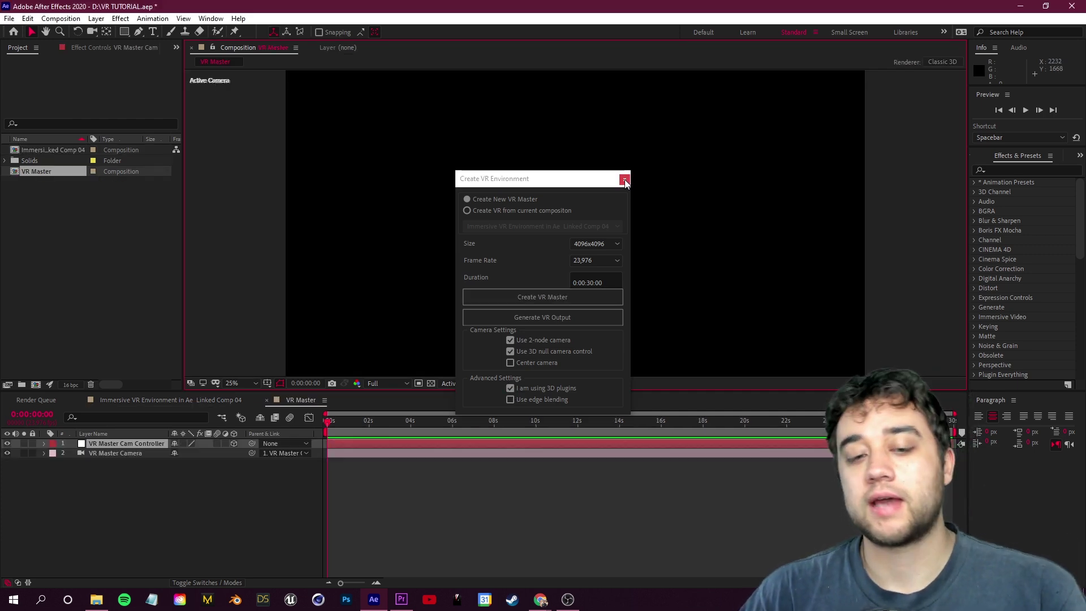
Step: Close the VR environment settings and expand the VR Master Camera layer's properties
{"action": "left_click", "coordinate": [95, 455]}
{"action": "left_click", "coordinate": [44, 453]}
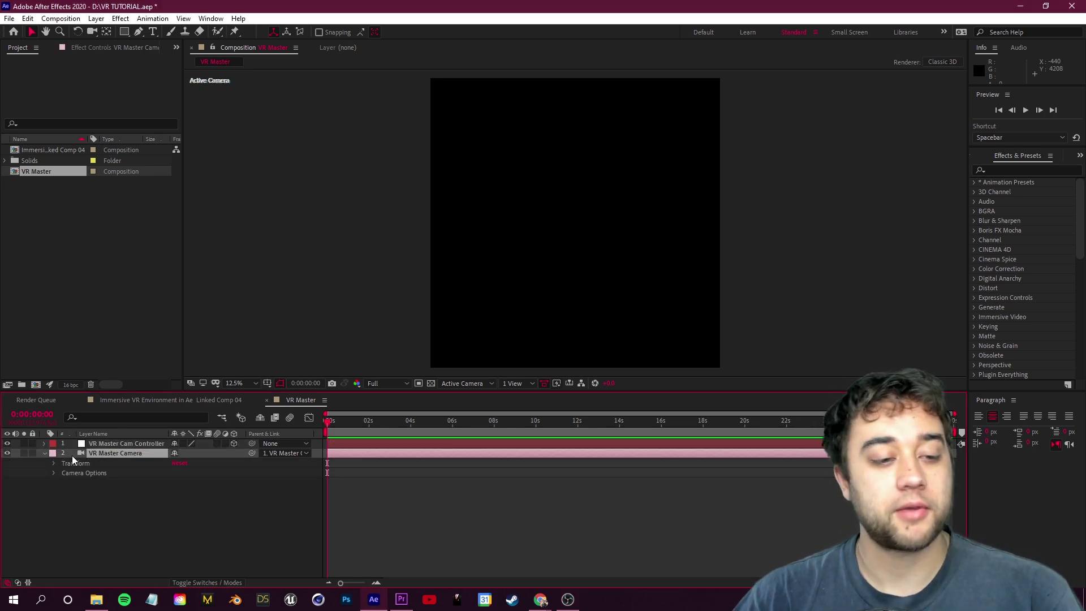
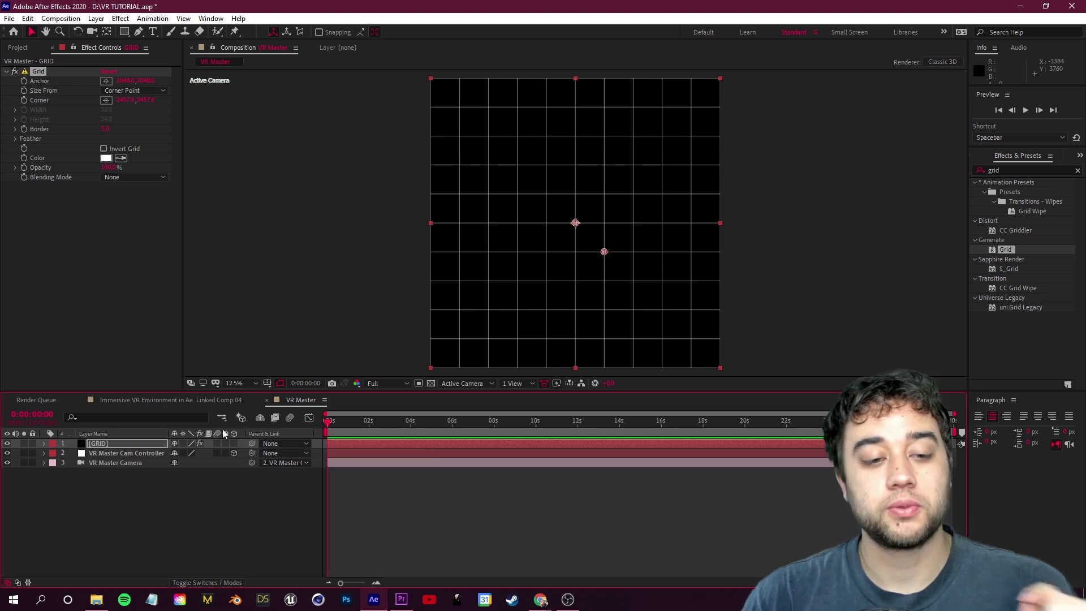
Step: Make the GRID layer 3D, turn it sideways with its Y orientation and place it as the left wall of the scene
{"action": "left_click", "coordinate": [233, 453]}
{"action": "left_click", "coordinate": [234, 446]}
{"action": "left_click", "coordinate": [48, 446]}
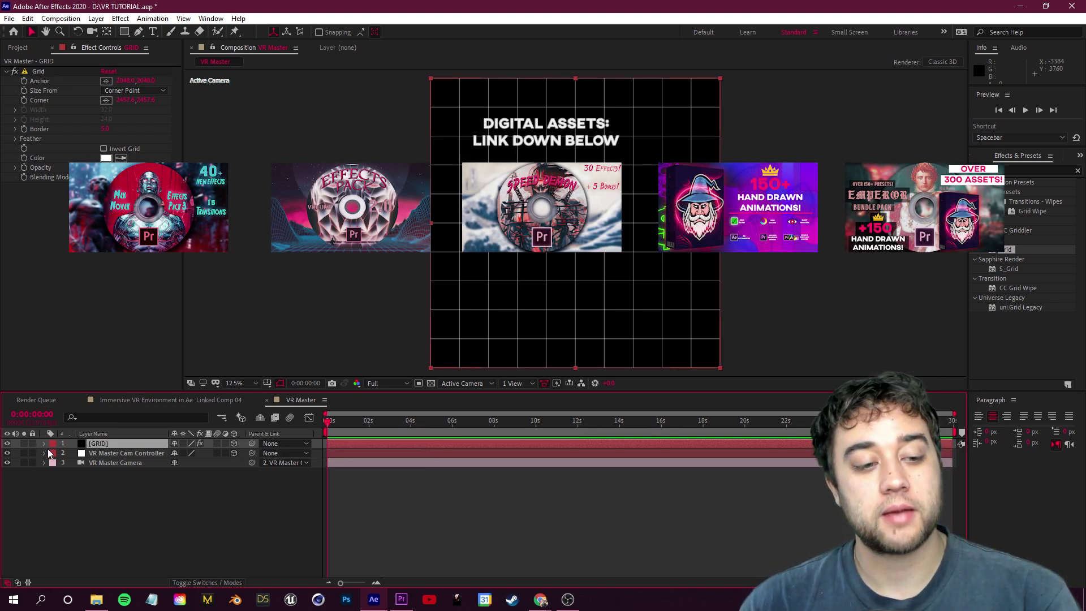
{"action": "left_click", "coordinate": [44, 444]}
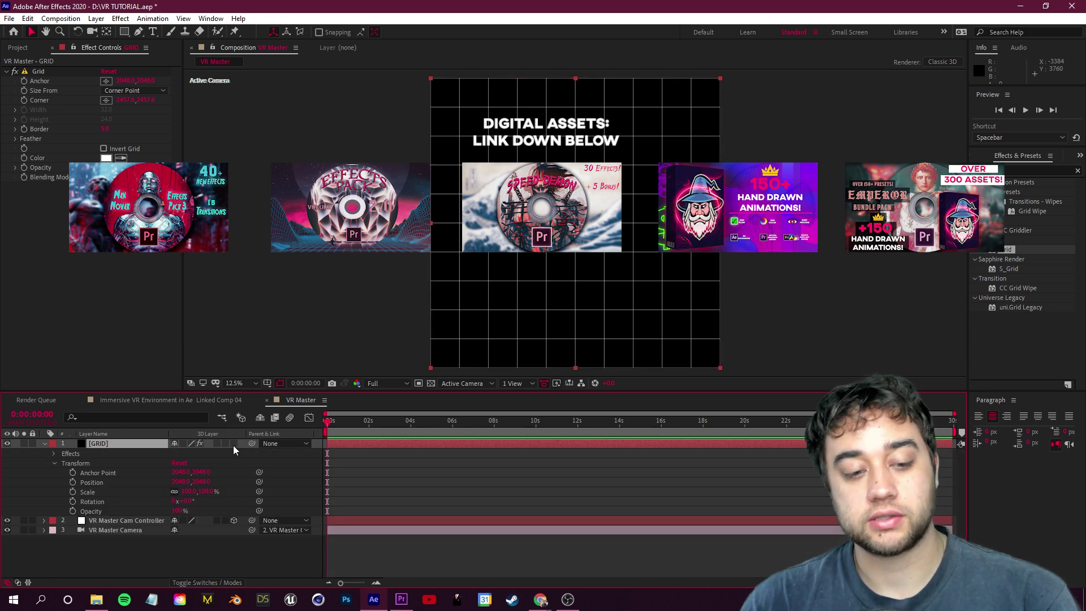
{"action": "left_click", "coordinate": [221, 502]}
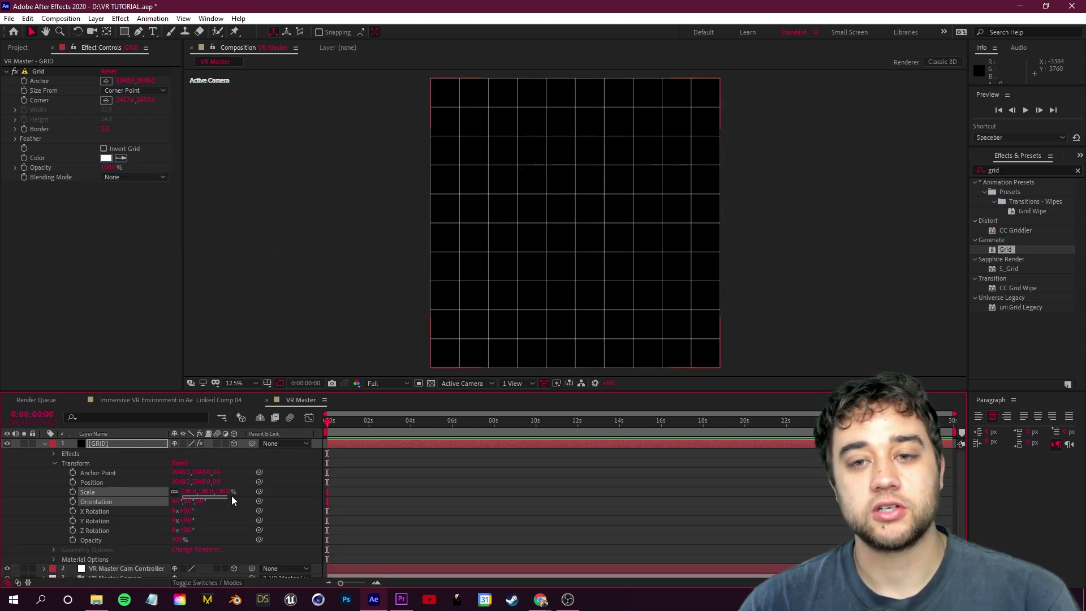
{"action": "left_click_drag", "start_coordinate": [218, 503], "coordinate": [554, 508]}
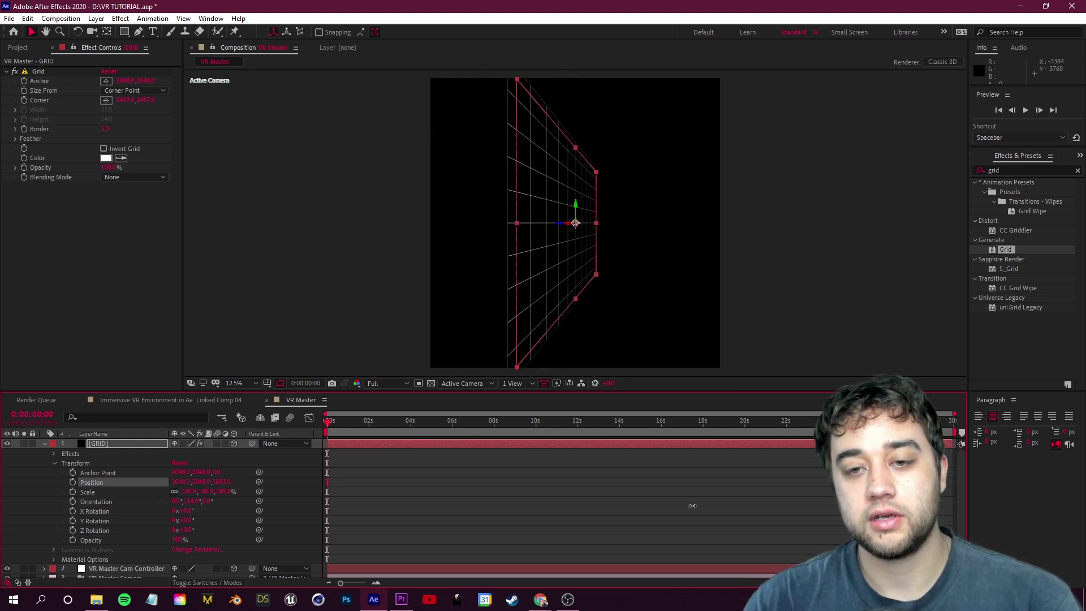
Step: Duplicate the GRID wall layer and move the copy along X to form the opposite right wall
{"action": "left_click", "coordinate": [134, 443]}
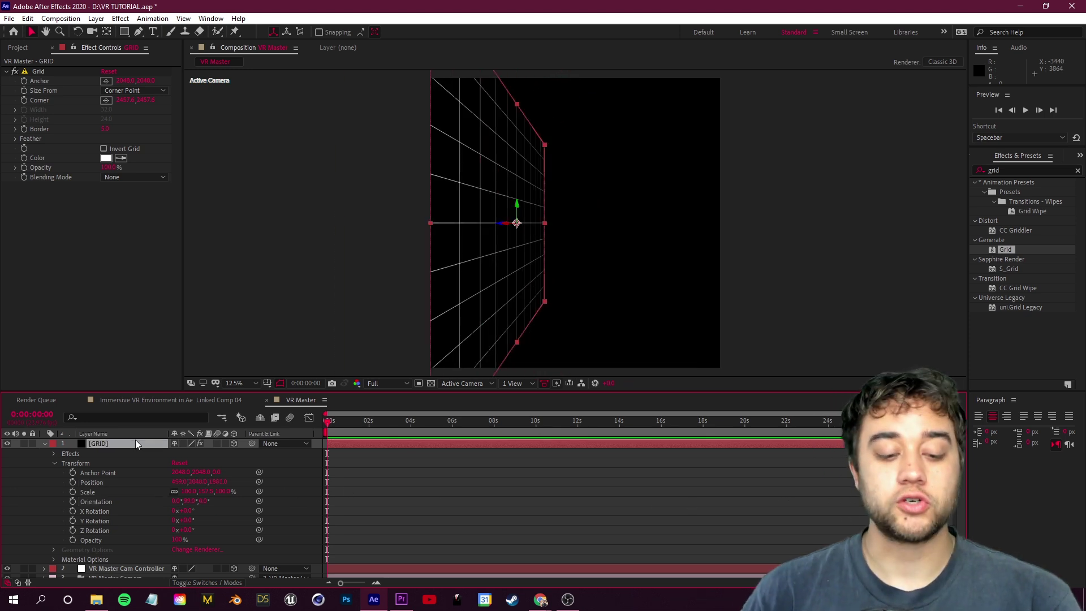
{"action": "key", "text": "ctrl+d"}
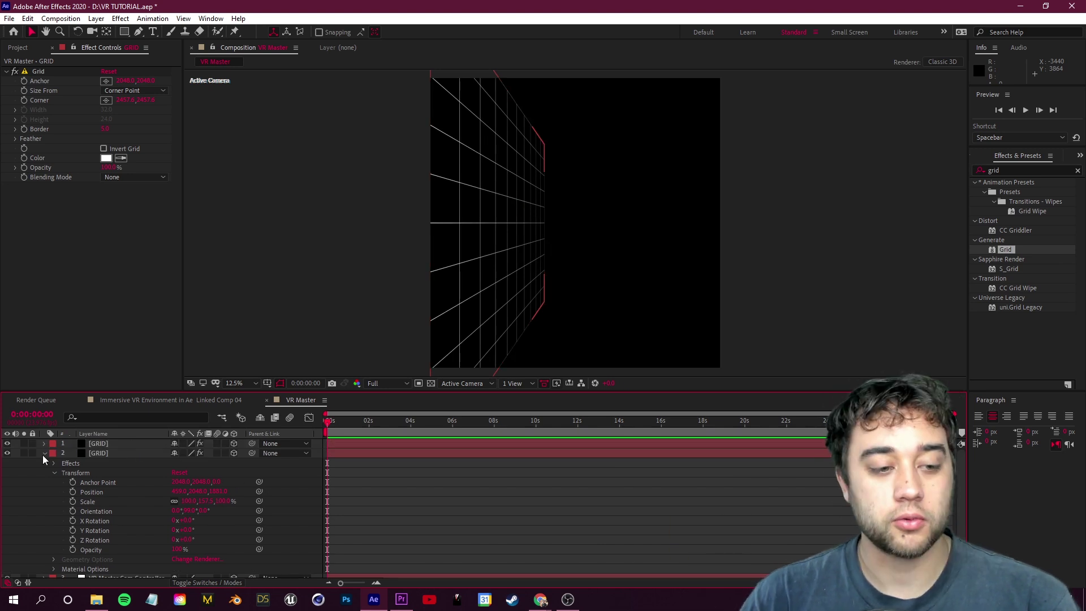
{"action": "left_click", "coordinate": [44, 453]}
{"action": "left_click", "coordinate": [44, 443]}
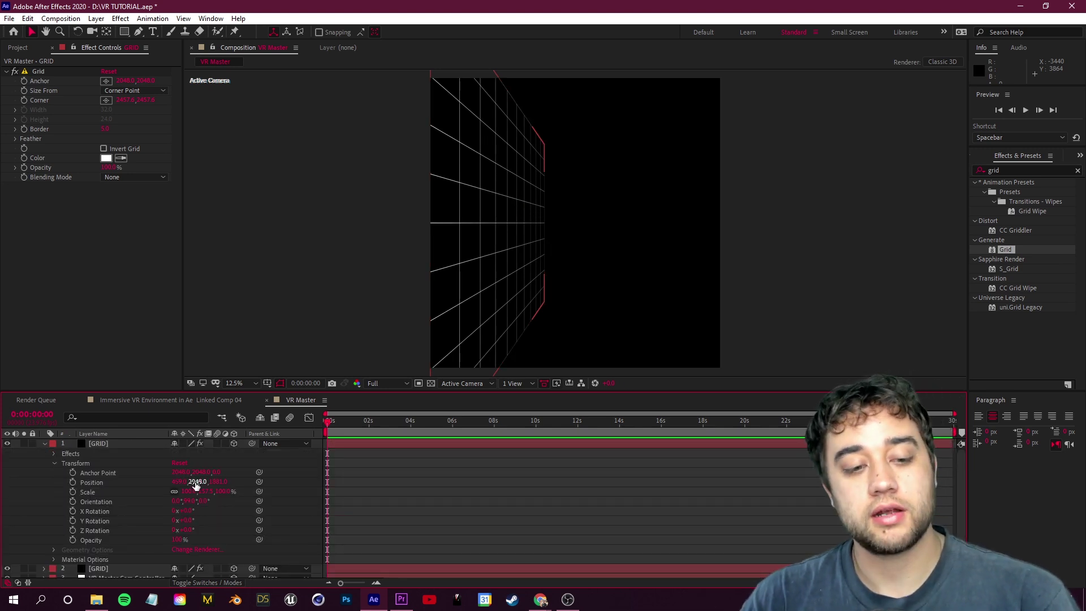
{"action": "left_click_drag", "start_coordinate": [352, 485], "coordinate": [1085, 498]}
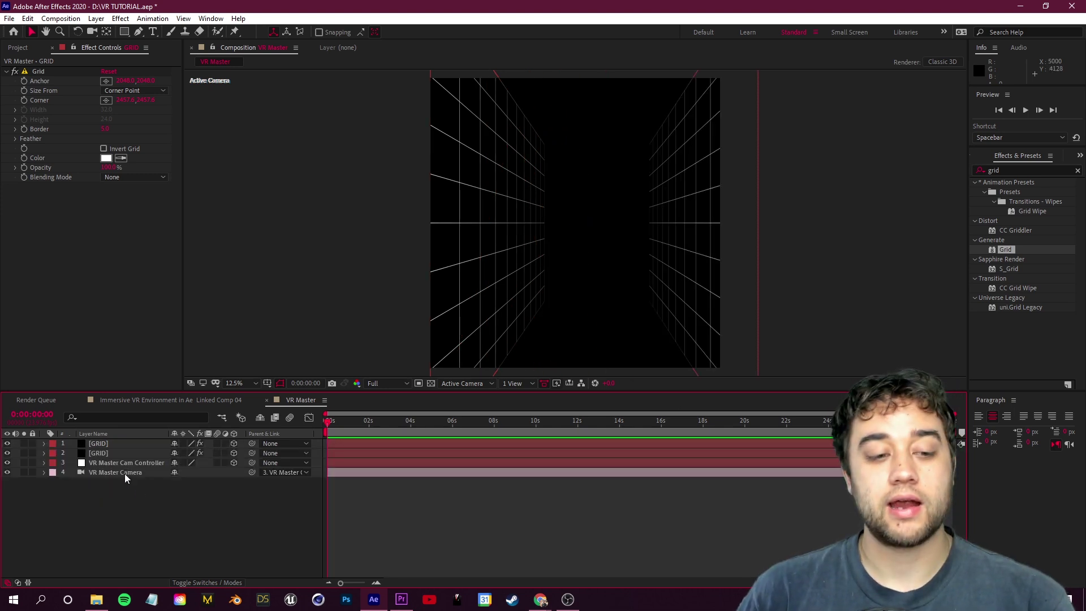
Step: Try moving through the grid corridor with the VR Master Cam Controller's Z position and the camera tool
{"action": "left_click", "coordinate": [103, 465]}
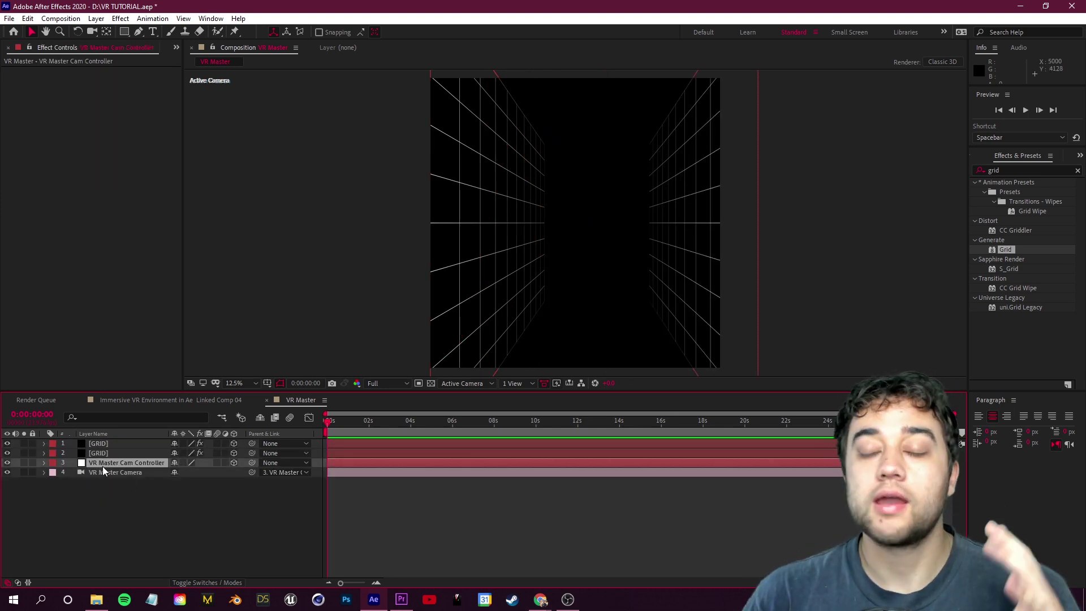
{"action": "left_click", "coordinate": [44, 463]}
{"action": "left_click", "coordinate": [54, 473]}
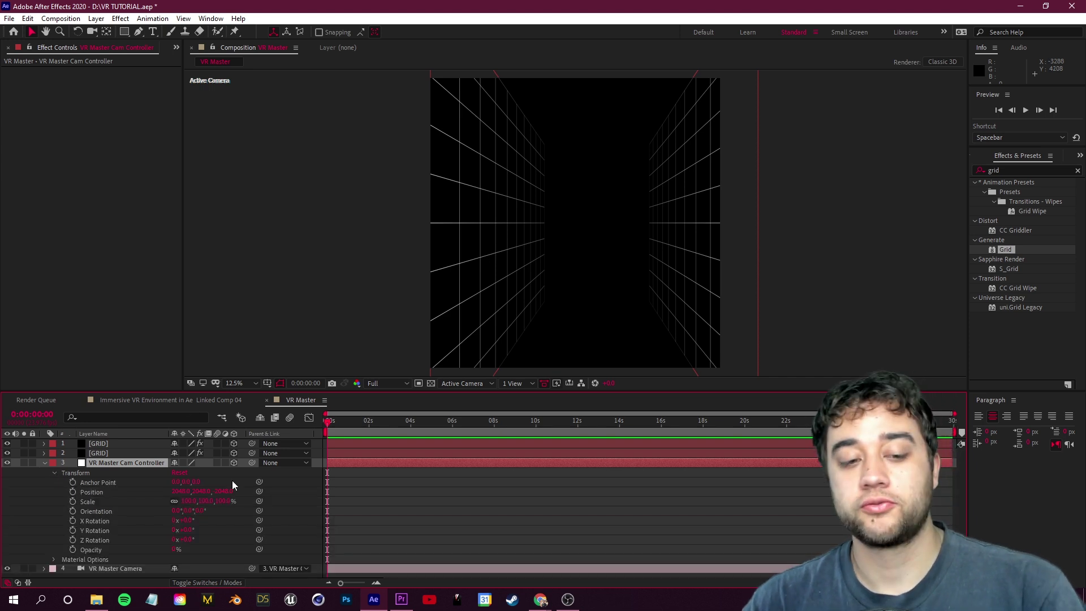
{"action": "left_click_drag", "start_coordinate": [225, 490], "coordinate": [712, 510]}
{"action": "left_click_drag", "start_coordinate": [230, 494], "coordinate": [515, 495]}
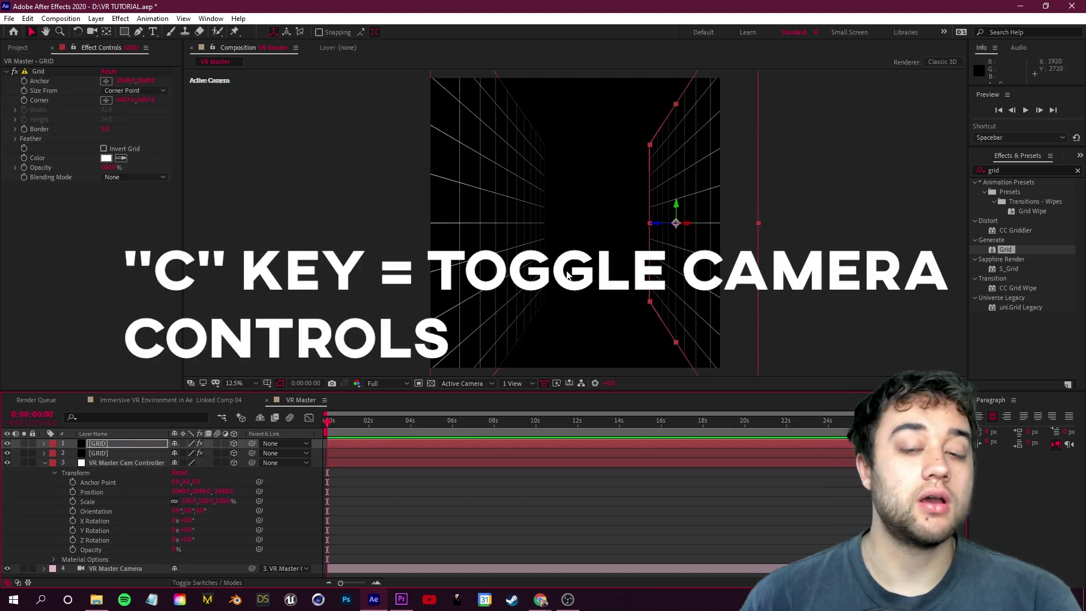
{"action": "key", "text": "c"}
{"action": "left_click_drag", "start_coordinate": [563, 208], "coordinate": [570, 206]}
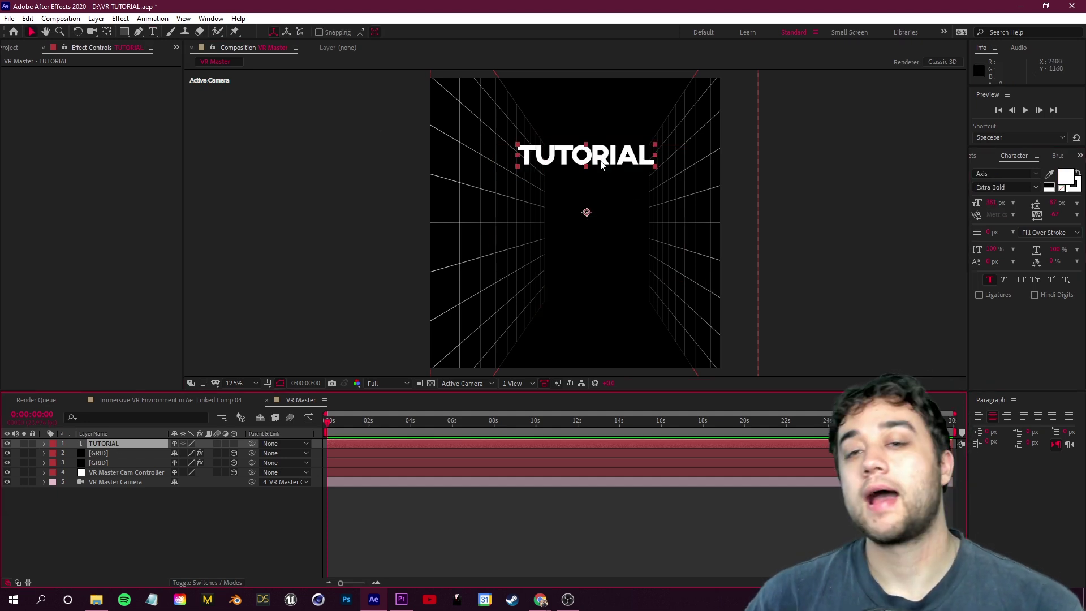
Step: Move the TUTORIAL text to the middle of the composition and make it a 3D layer
{"action": "left_click_drag", "start_coordinate": [602, 164], "coordinate": [606, 230]}
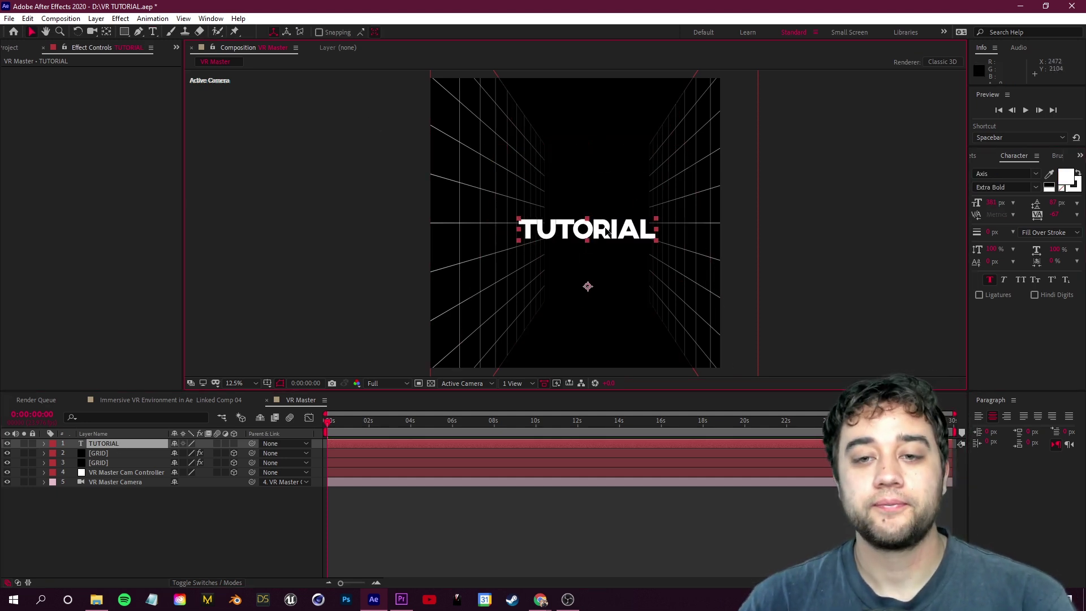
{"action": "left_click", "coordinate": [202, 585]}
{"action": "left_click", "coordinate": [202, 585]}
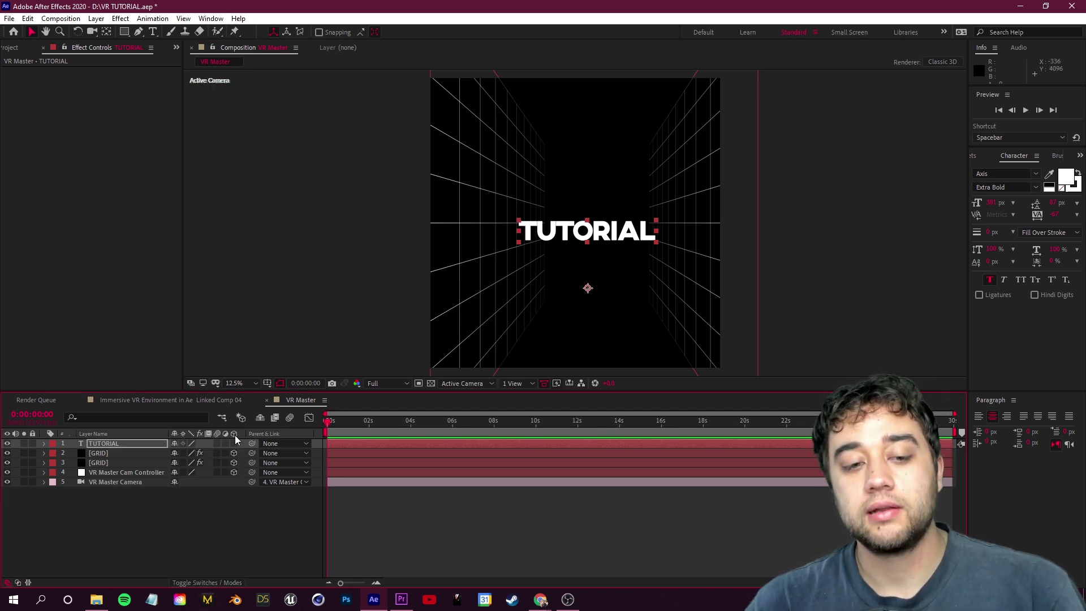
{"action": "left_click", "coordinate": [221, 523]}
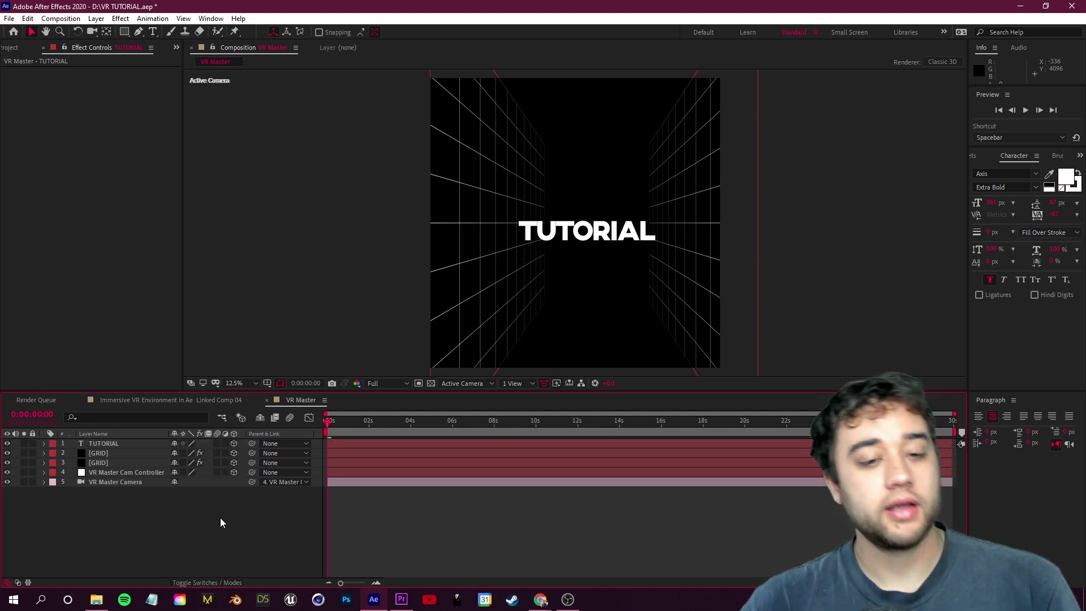
Step: Try moving the VR Master Cam Controller toward the TUTORIAL text along Z, and undo the position changes
{"action": "left_click", "coordinate": [44, 474]}
{"action": "left_click_drag", "start_coordinate": [229, 502], "coordinate": [343, 516]}
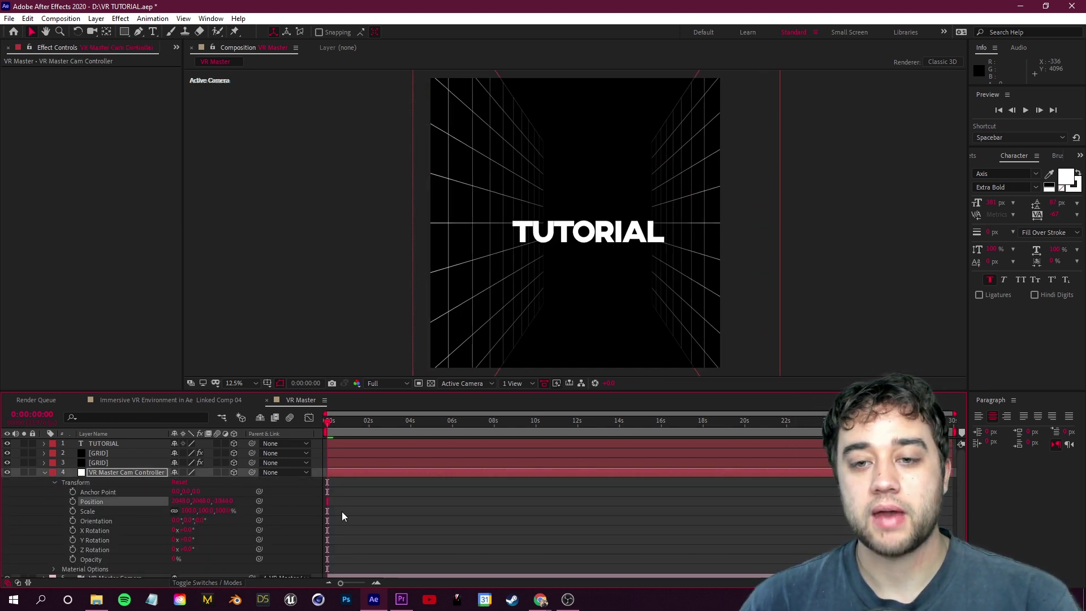
{"action": "left_click_drag", "start_coordinate": [235, 510], "coordinate": [363, 519]}
{"action": "left_click_drag", "start_coordinate": [213, 503], "coordinate": [247, 498]}
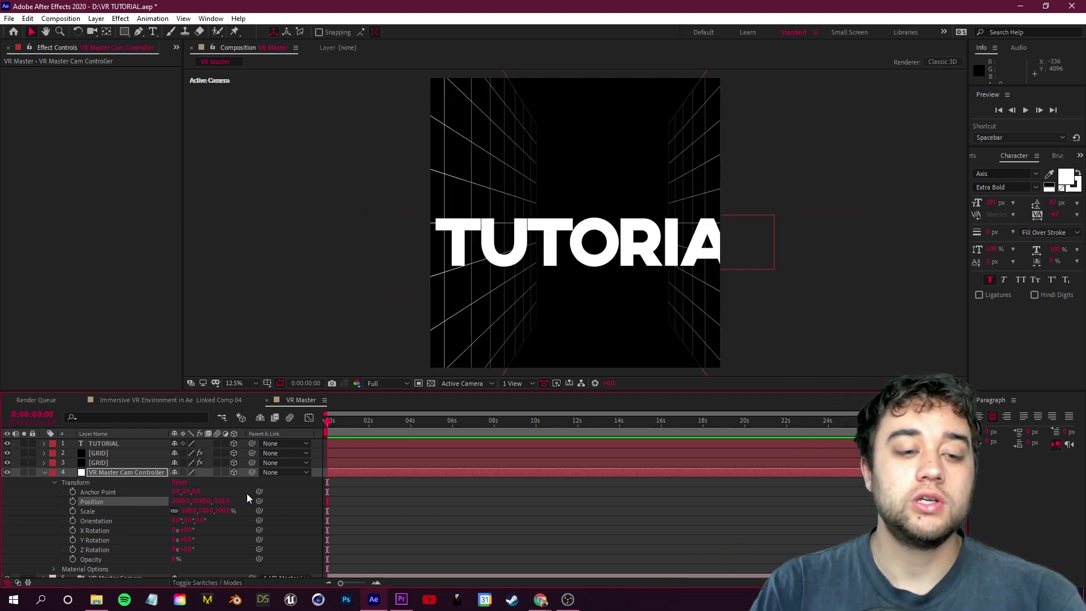
{"action": "key", "text": "ctrl+z"}
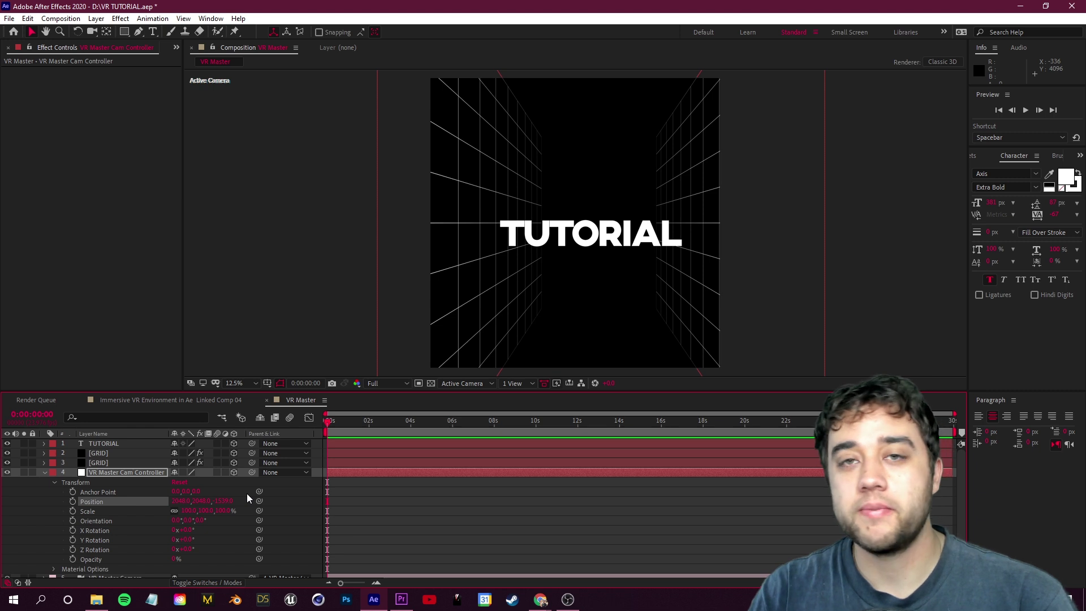
{"action": "key", "text": "ctrl+z"}
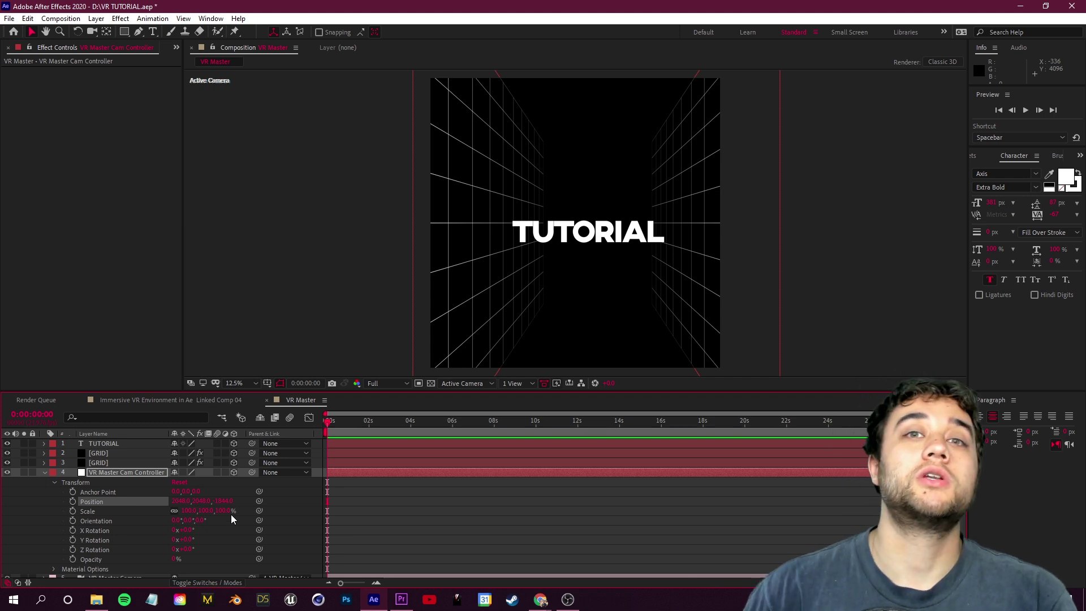
{"action": "key", "text": "ctrl+z"}
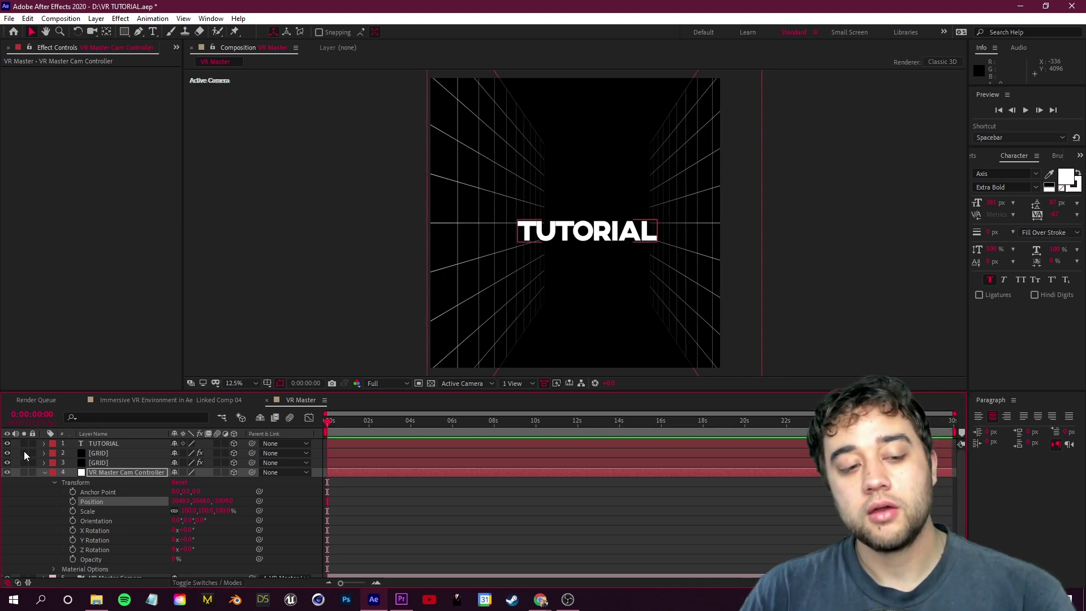
{"action": "left_click", "coordinate": [44, 472]}
Step: Create a new solid layer named ELEMENT 3D in the VR Master composition
{"action": "scroll", "coordinate": [502, 262], "scroll_direction": "up", "scroll_amount": 1}
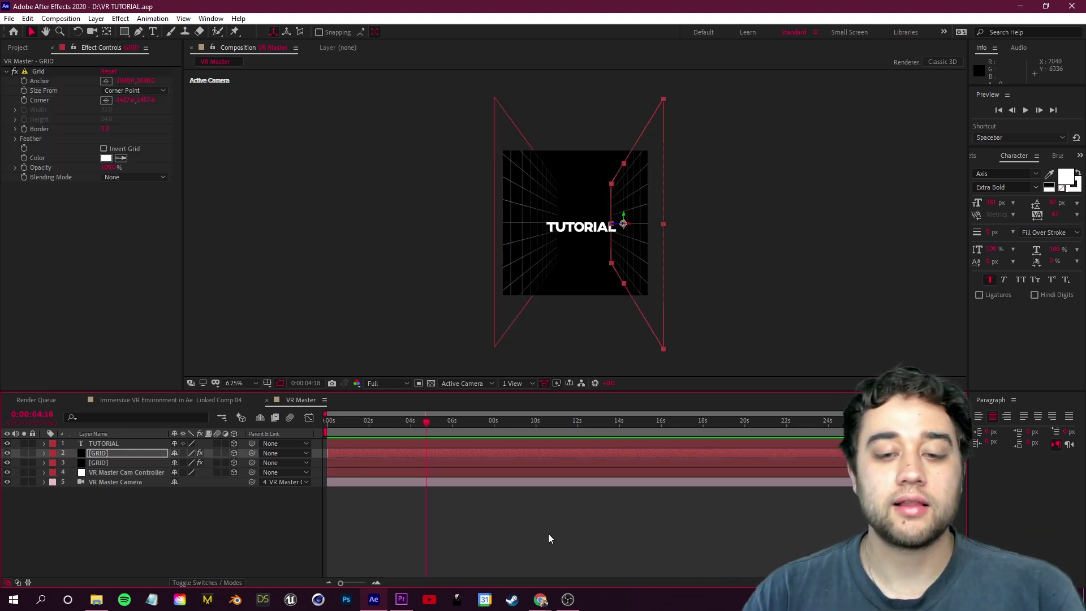
{"action": "left_click", "coordinate": [579, 532]}
{"action": "right_click", "coordinate": [144, 529]}
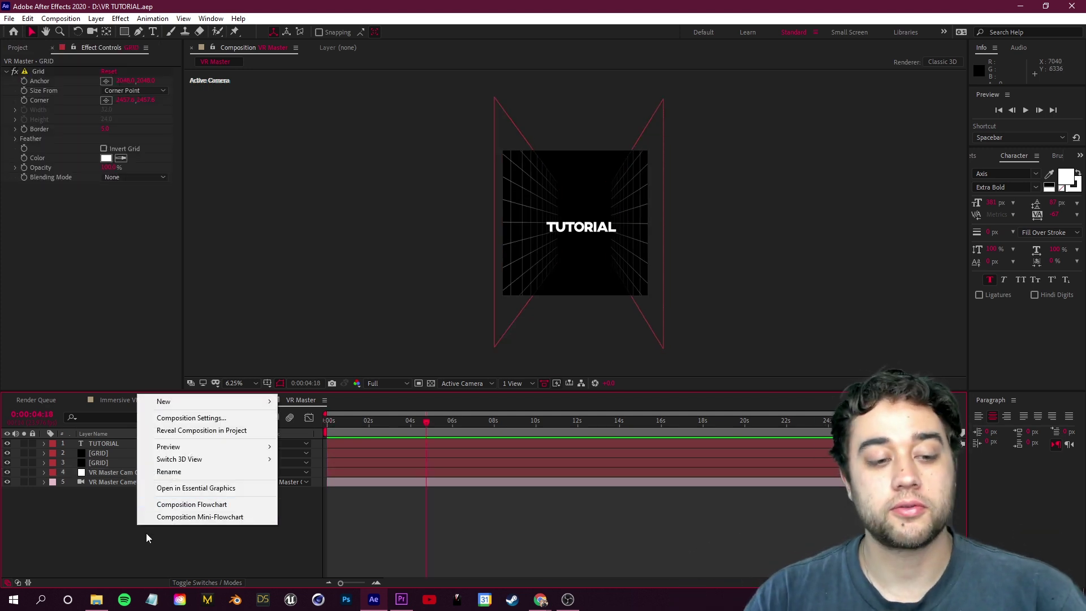
{"action": "left_click", "coordinate": [104, 555]}
{"action": "right_click", "coordinate": [114, 525]}
{"action": "mouse_move", "coordinate": [211, 400]}
{"action": "left_click", "coordinate": [282, 422]}
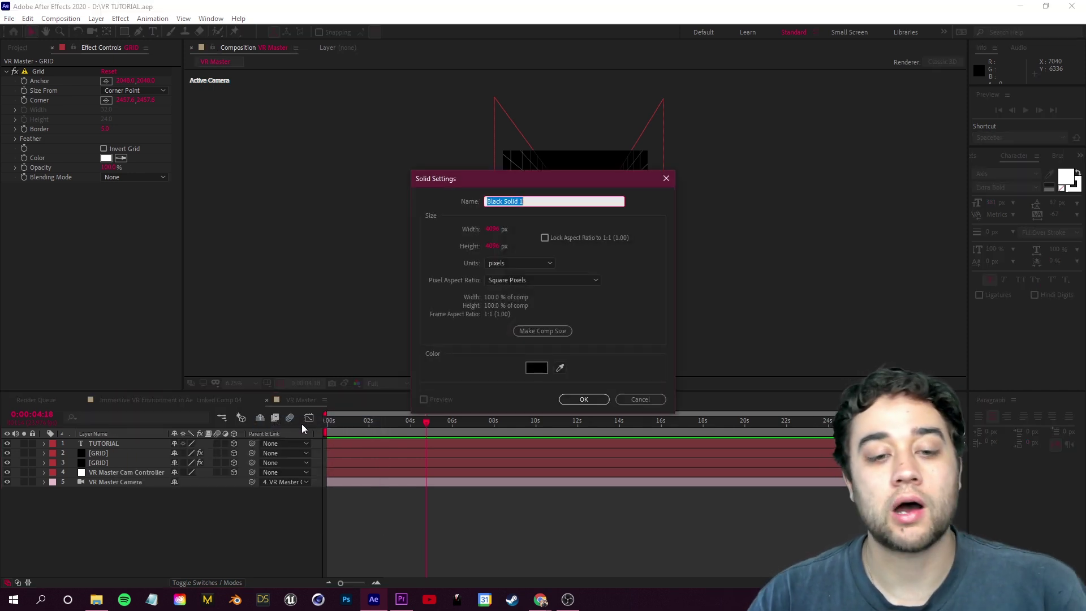
{"action": "type", "text": "ELE"}
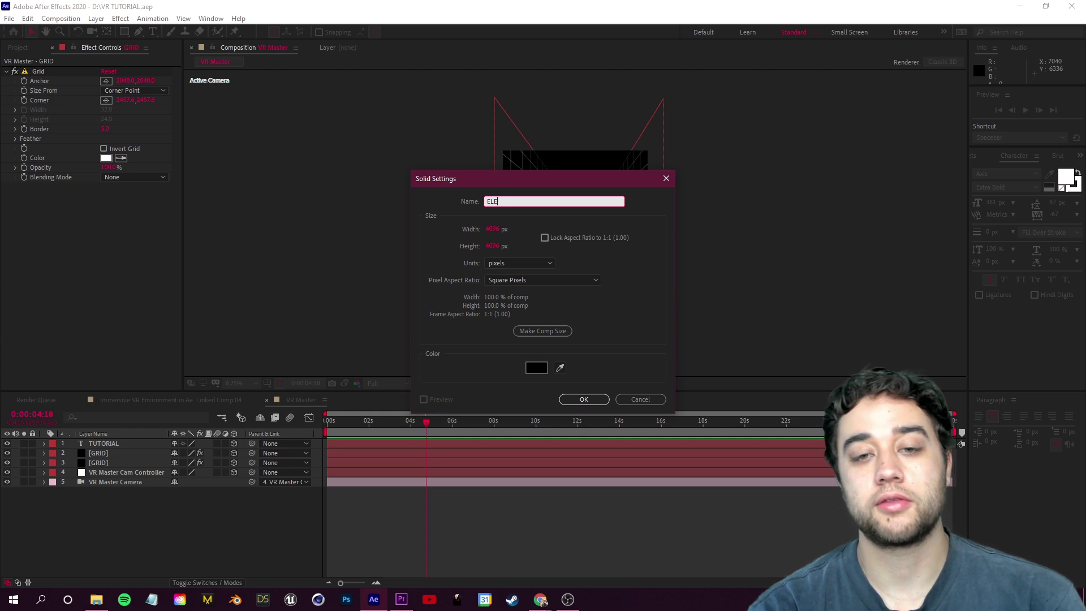
{"action": "type", "text": "MENT 3D"}
{"action": "key", "text": "Return"}
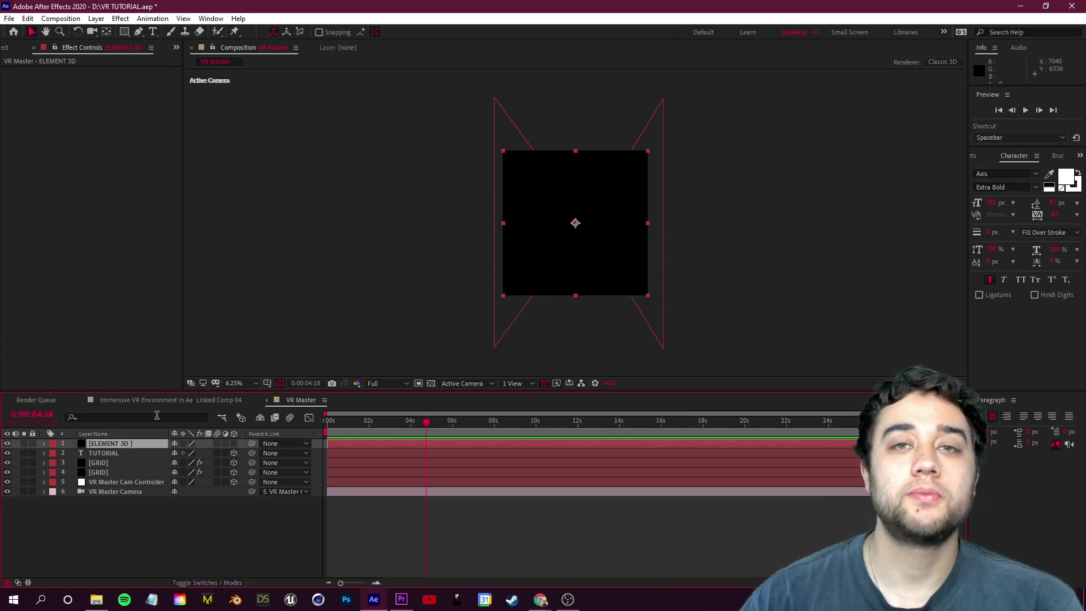
Step: Find the Video Copilot Element effect and apply it to the ELEMENT 3D solid
{"action": "left_click", "coordinate": [1080, 156]}
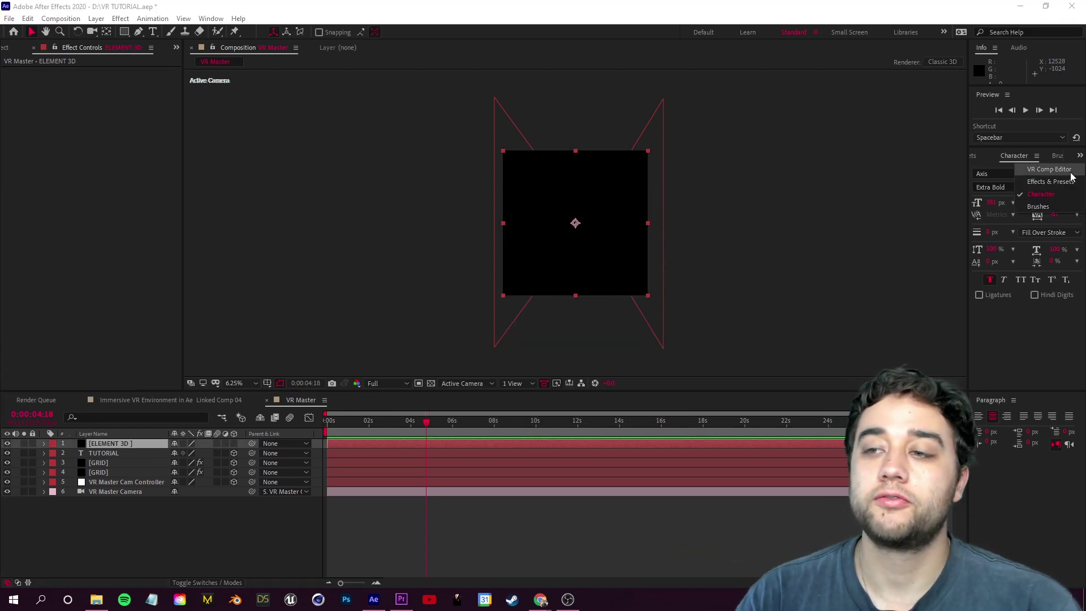
{"action": "left_click", "coordinate": [1065, 182]}
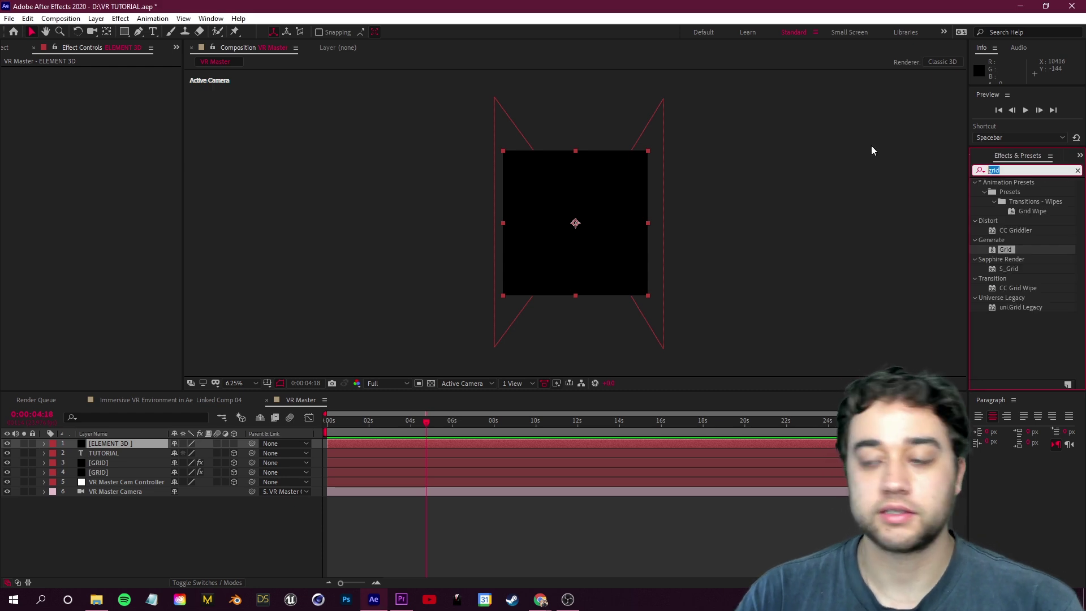
{"action": "type", "text": "element"}
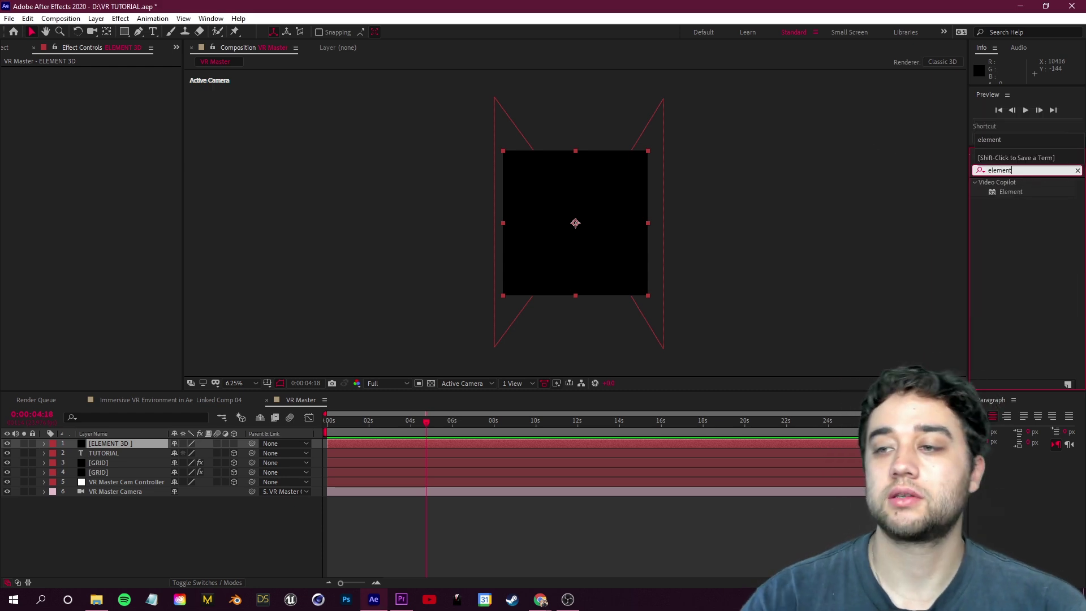
{"action": "left_click_drag", "start_coordinate": [1010, 192], "coordinate": [108, 445]}
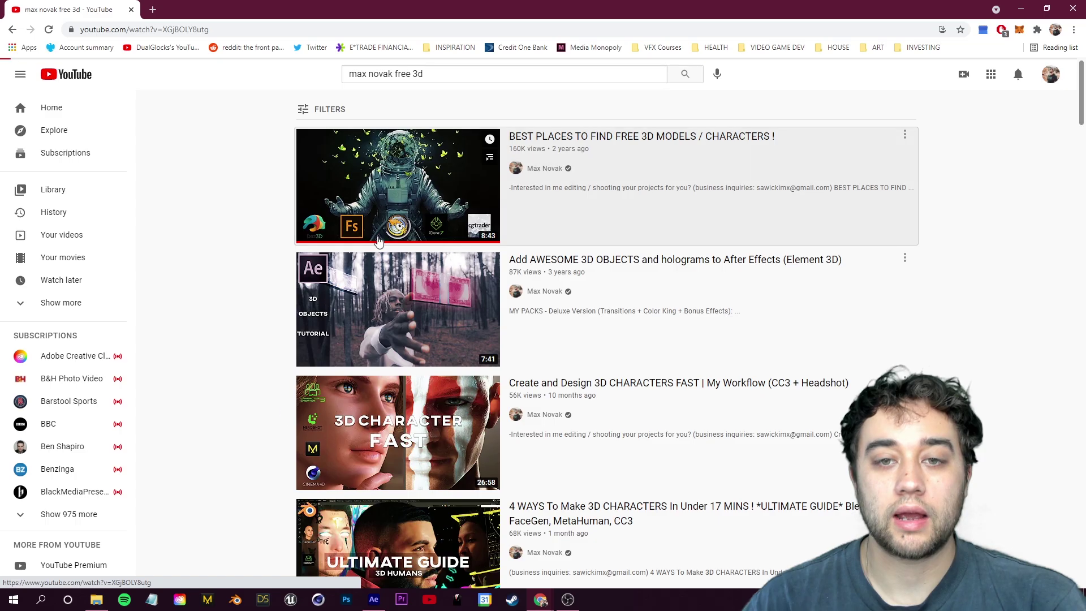
Step: In YouTube in the browser, open the video on the best places to find free 3D models and skip ahead through it
{"action": "left_click", "coordinate": [396, 184]}
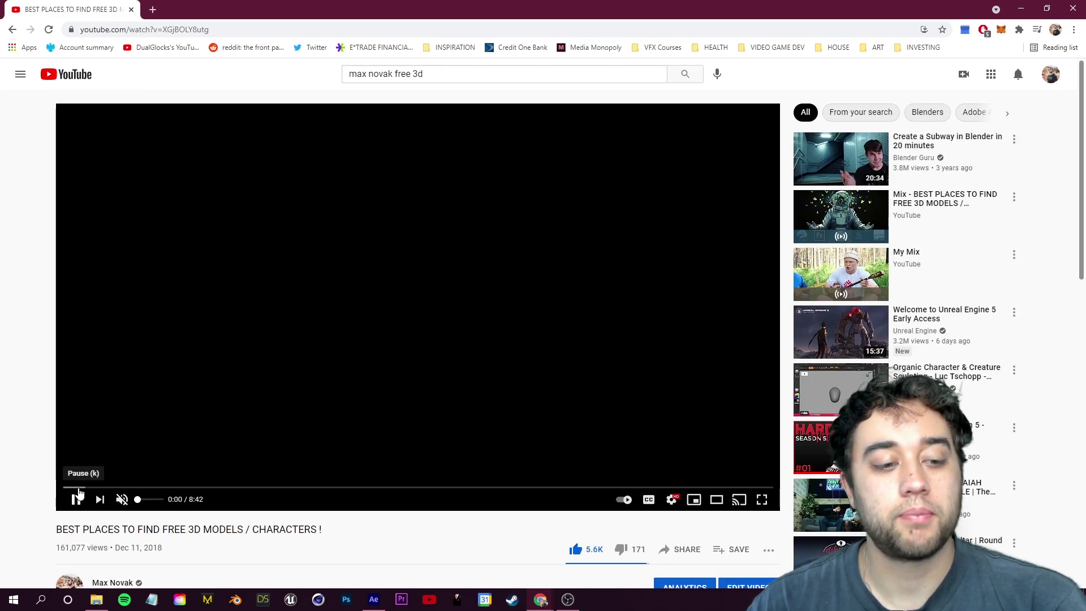
{"action": "left_click", "coordinate": [127, 487]}
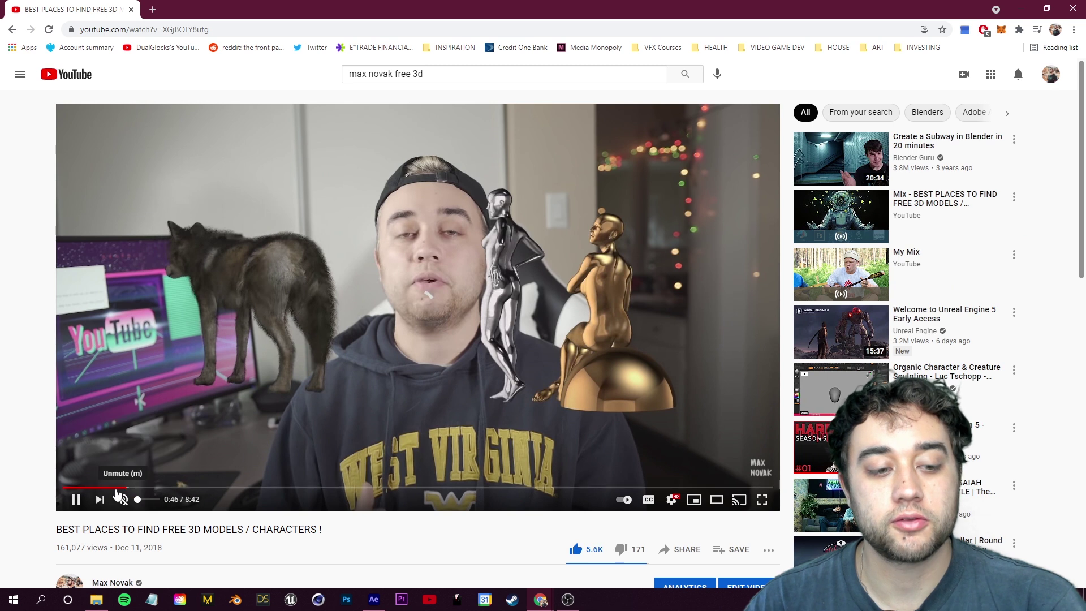
{"action": "left_click", "coordinate": [158, 488]}
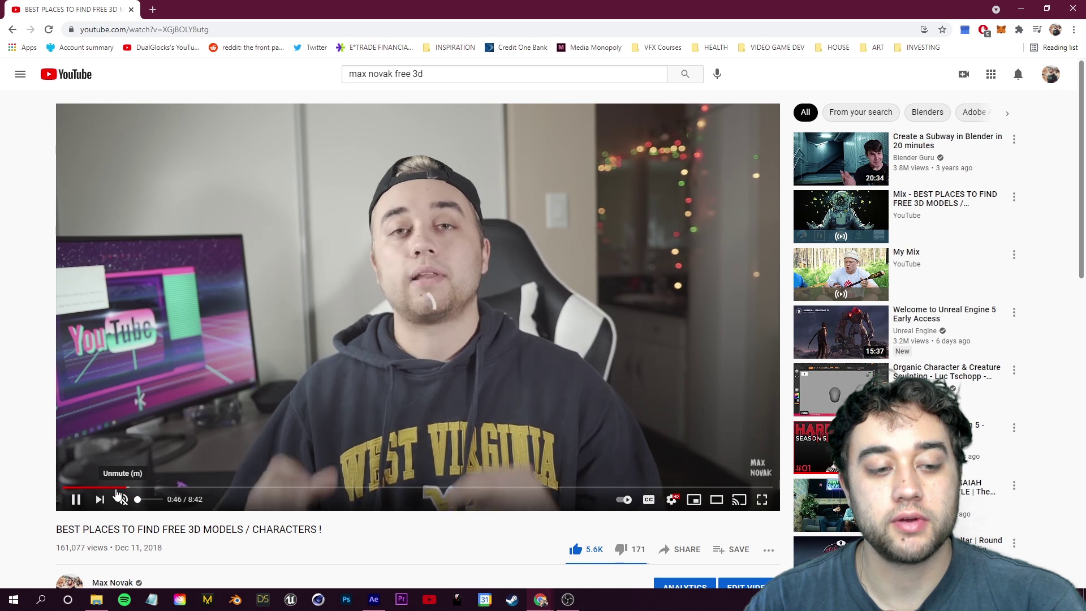
Step: Open the CGTrader website and look through the 3D model categories on its home page
{"action": "left_click", "coordinate": [176, 30]}
{"action": "type", "text": "cgtr"}
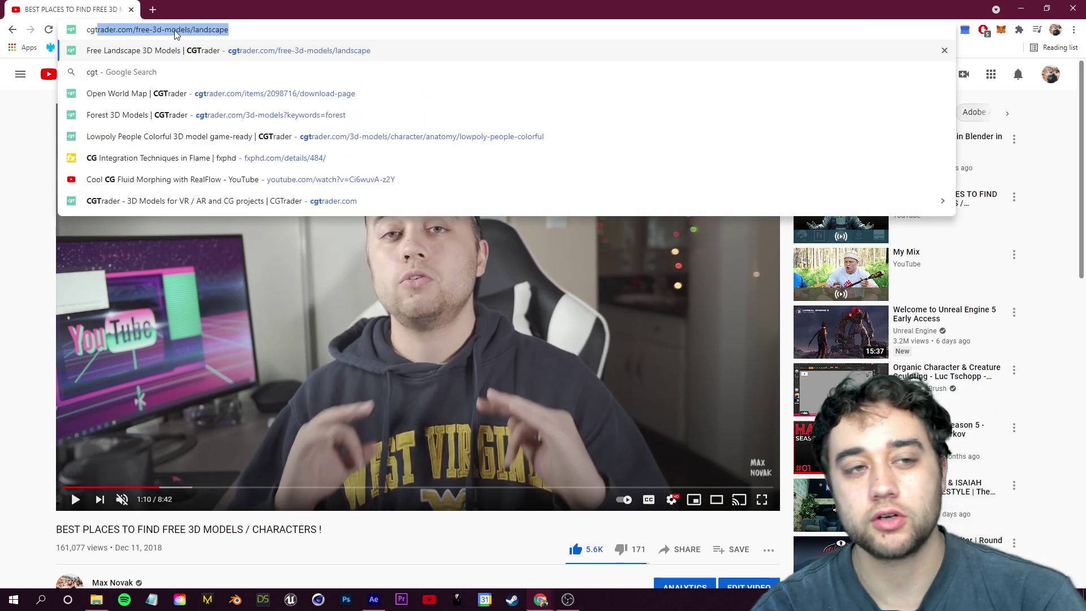
{"action": "type", "text": "ader"}
{"action": "key", "text": "Return"}
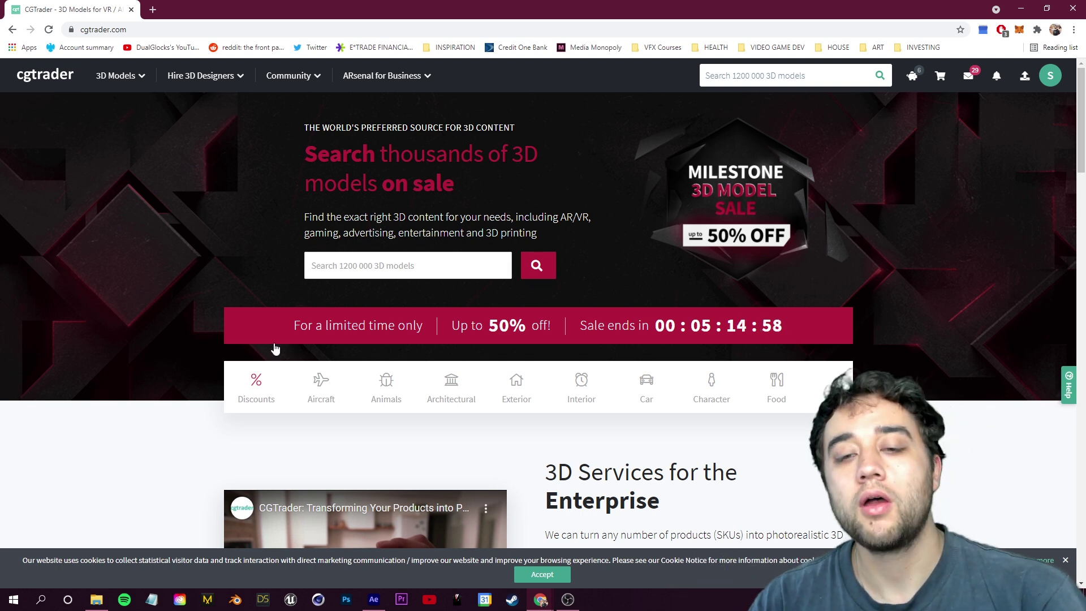
{"action": "scroll", "coordinate": [266, 339], "scroll_direction": "down", "scroll_amount": 13}
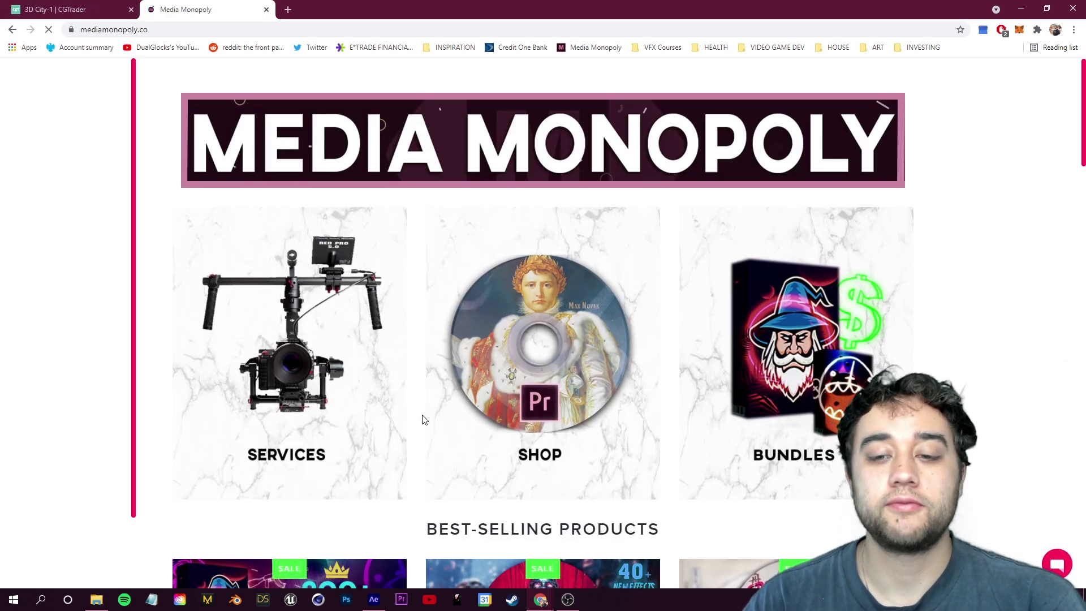
Step: Look over the services, shop and bundles on the Media Monopoly home page
{"action": "scroll", "coordinate": [421, 419], "scroll_direction": "down", "scroll_amount": 2}
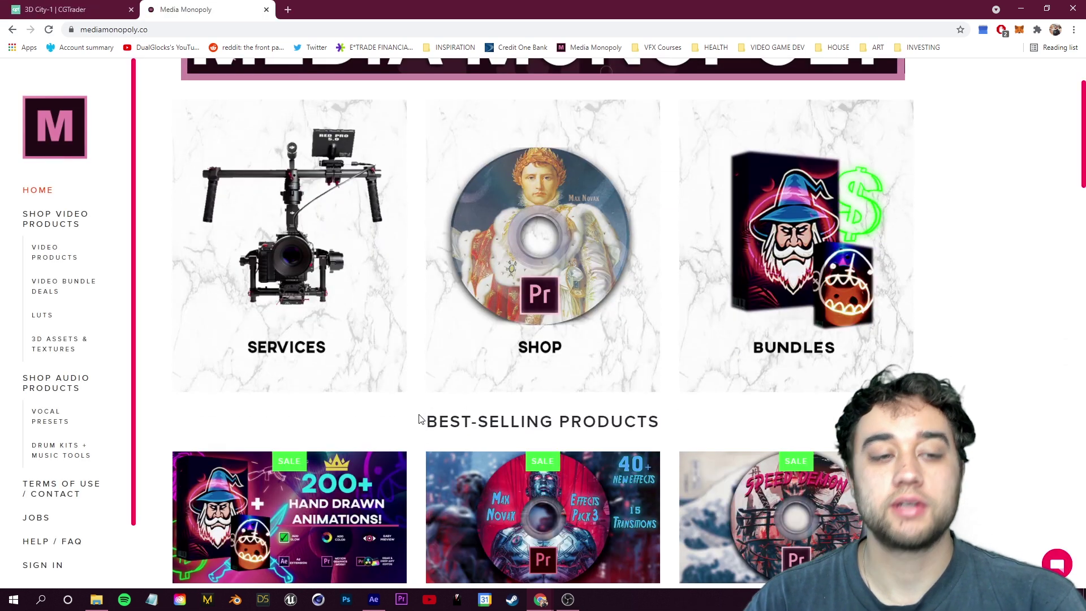
{"action": "scroll", "coordinate": [422, 419], "scroll_direction": "up", "scroll_amount": 2}
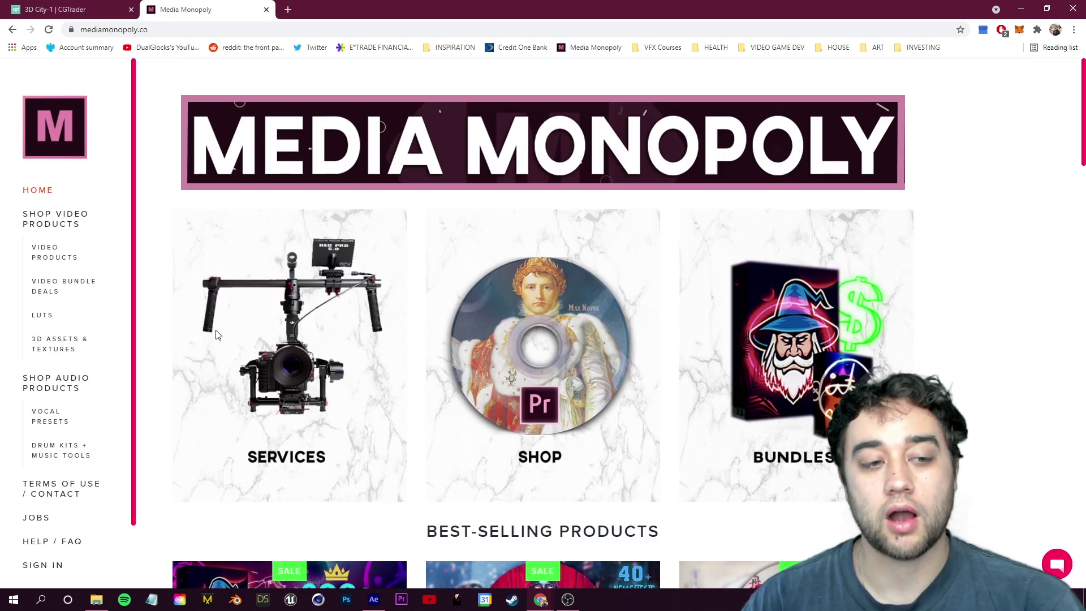
Step: Open the 3D assets and textures section of Media Monopoly and look through the models in the 3D Starter Pack
{"action": "left_click", "coordinate": [40, 360]}
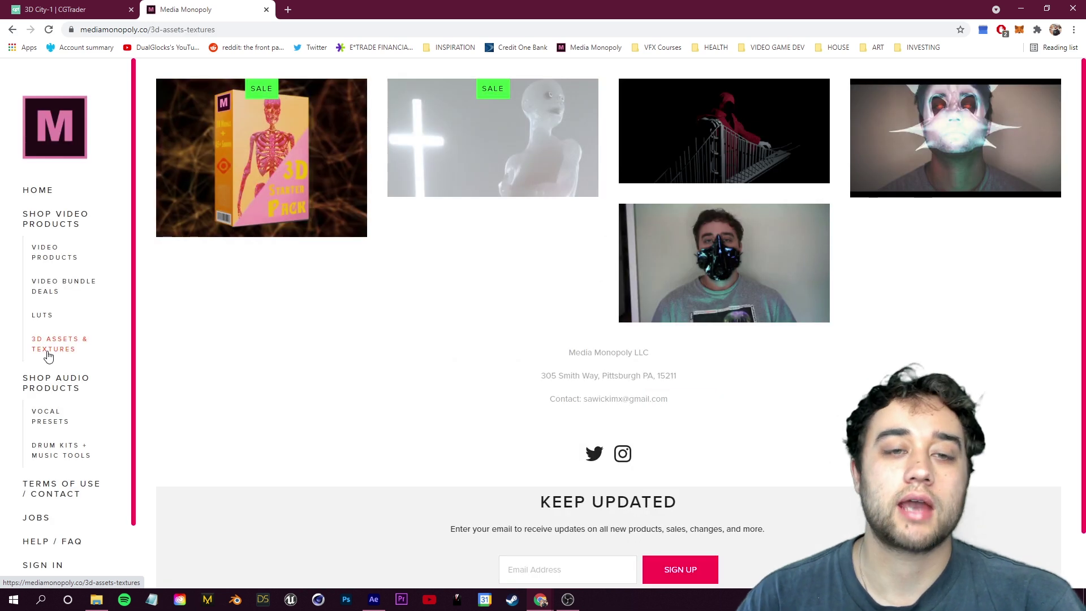
{"action": "left_click", "coordinate": [301, 179]}
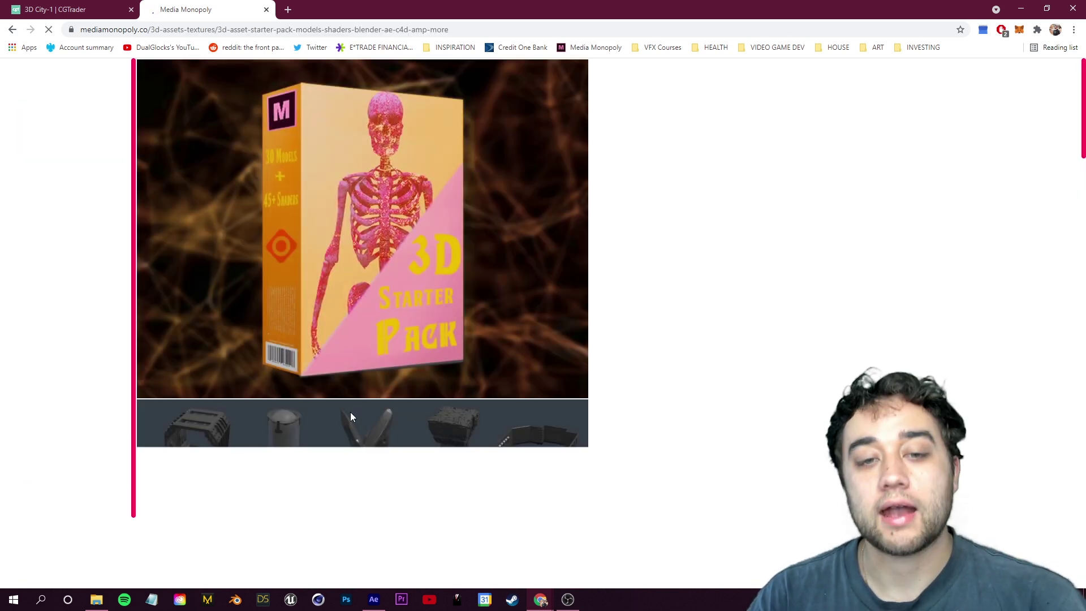
{"action": "scroll", "coordinate": [292, 241], "scroll_direction": "down", "scroll_amount": 2}
{"action": "scroll", "coordinate": [299, 208], "scroll_direction": "down", "scroll_amount": 12}
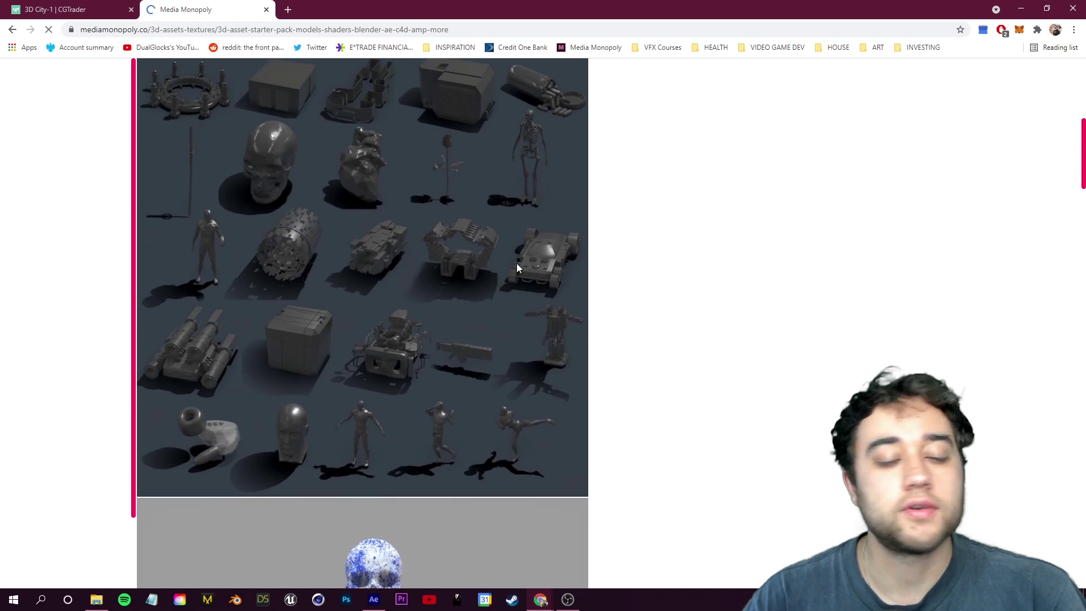
{"action": "scroll", "coordinate": [431, 391], "scroll_direction": "down", "scroll_amount": 15}
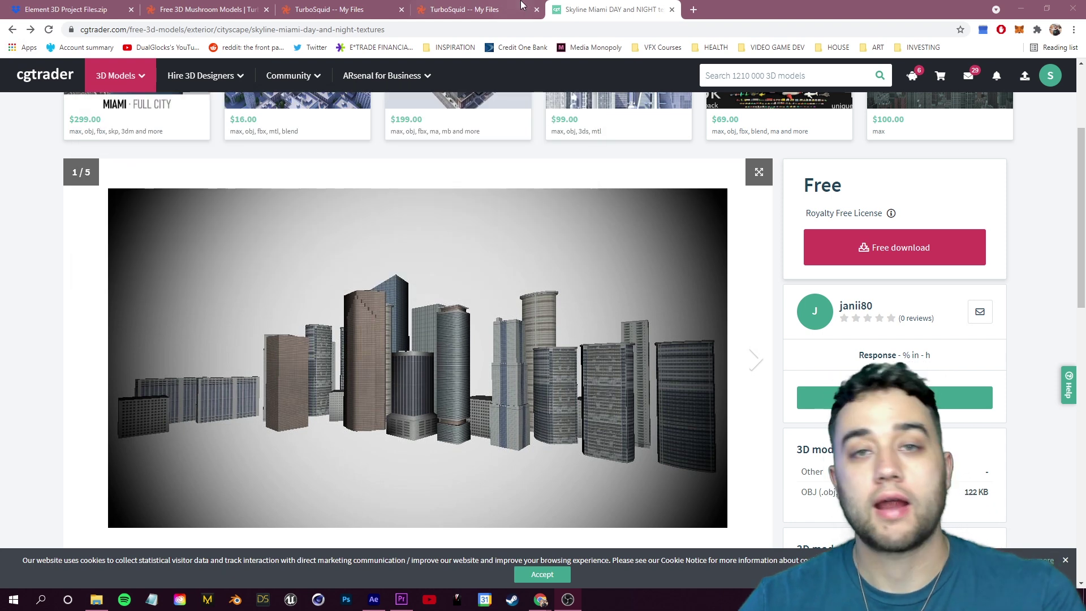
Step: Look over the free Skyline Miami DAY and NIGHT textures model page on CGTrader
{"action": "left_click", "coordinate": [456, 9]}
{"action": "left_click", "coordinate": [610, 9]}
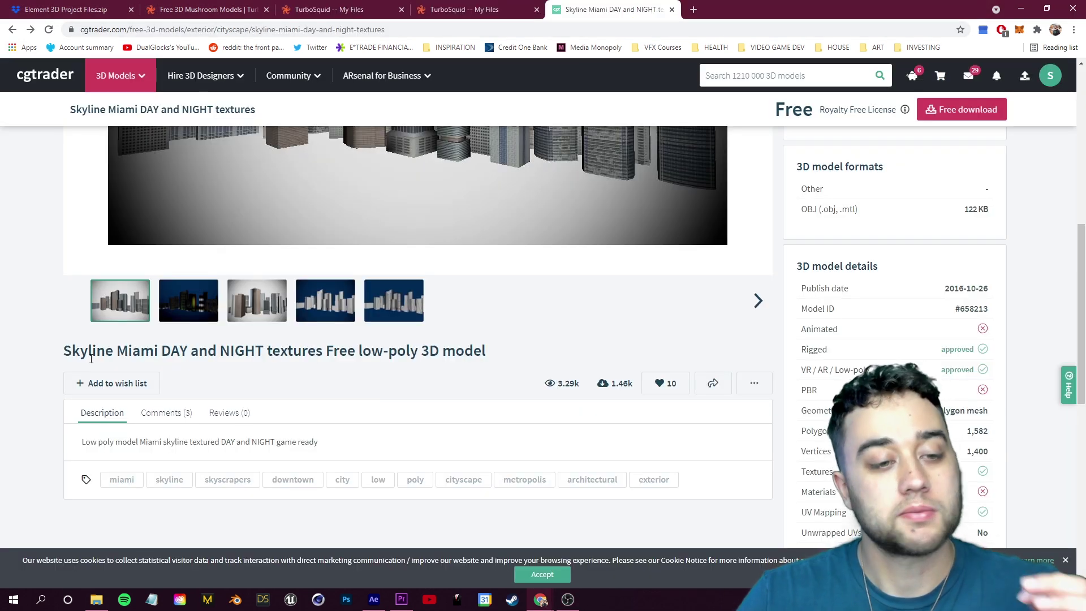
{"action": "scroll", "coordinate": [477, 491], "scroll_direction": "up", "scroll_amount": 6}
{"action": "scroll", "coordinate": [476, 491], "scroll_direction": "up", "scroll_amount": 1}
Step: Switch to After Effects and import the uploads_files_658213_gr0model 3D object into the ELEMENT 3D layer's scene setup
{"action": "left_click", "coordinate": [373, 599]}
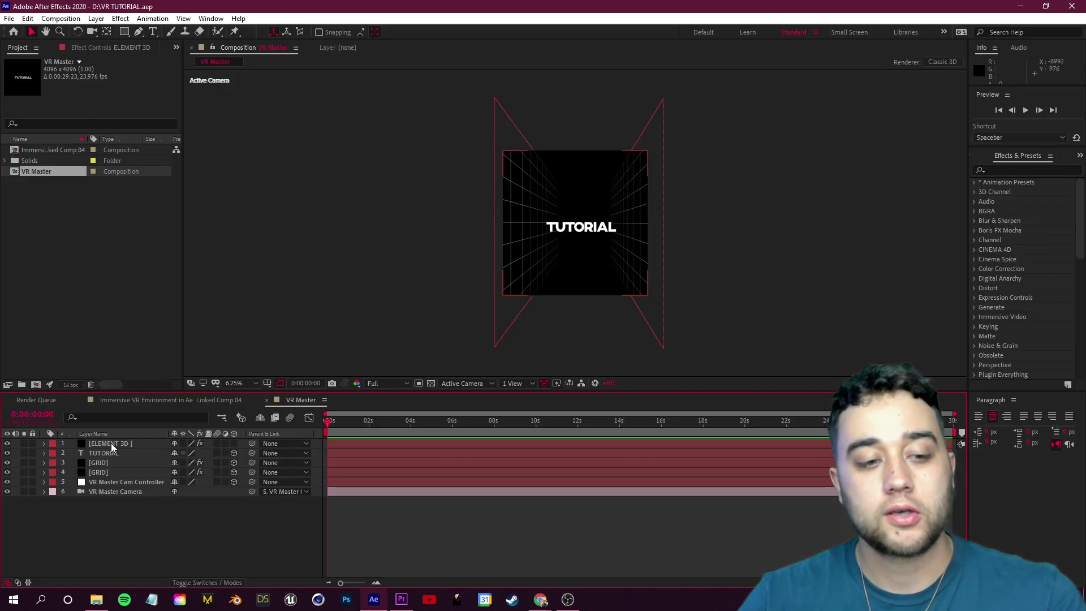
{"action": "left_click", "coordinate": [112, 446]}
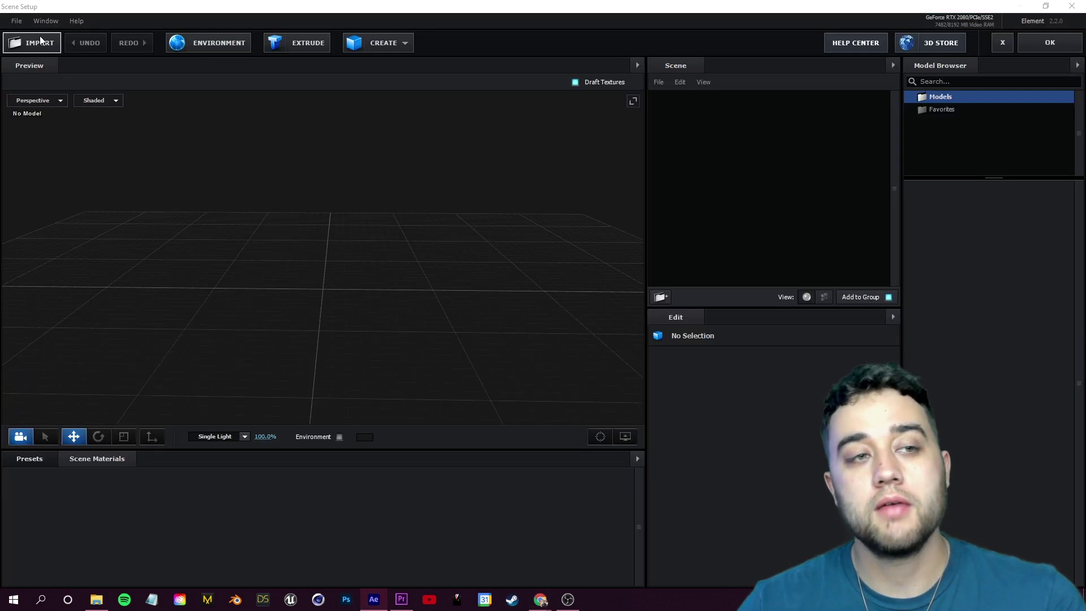
{"action": "left_click", "coordinate": [40, 35]}
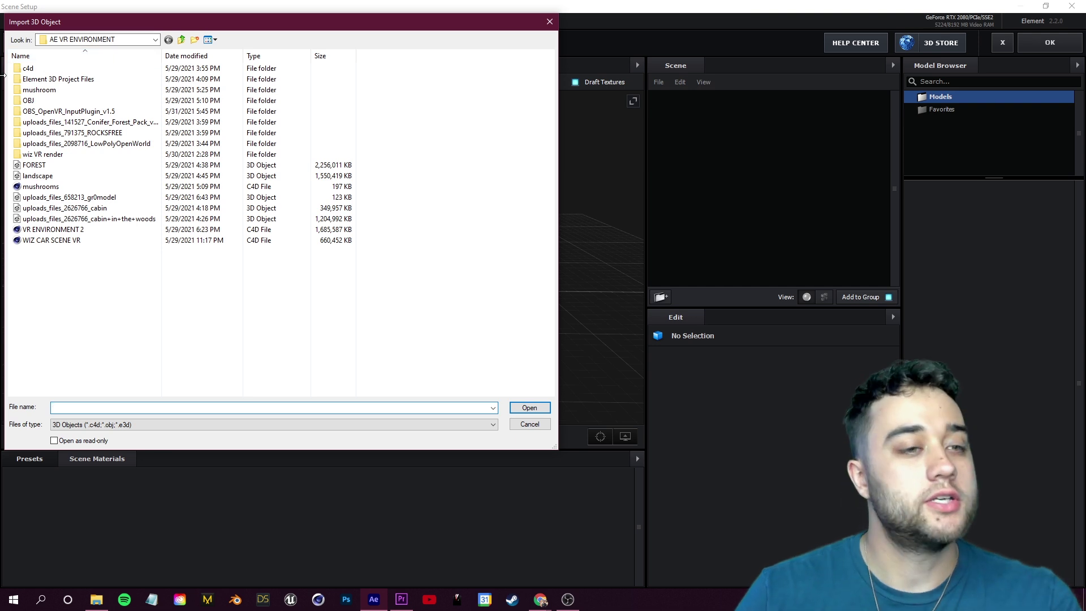
{"action": "double_click", "coordinate": [69, 197]}
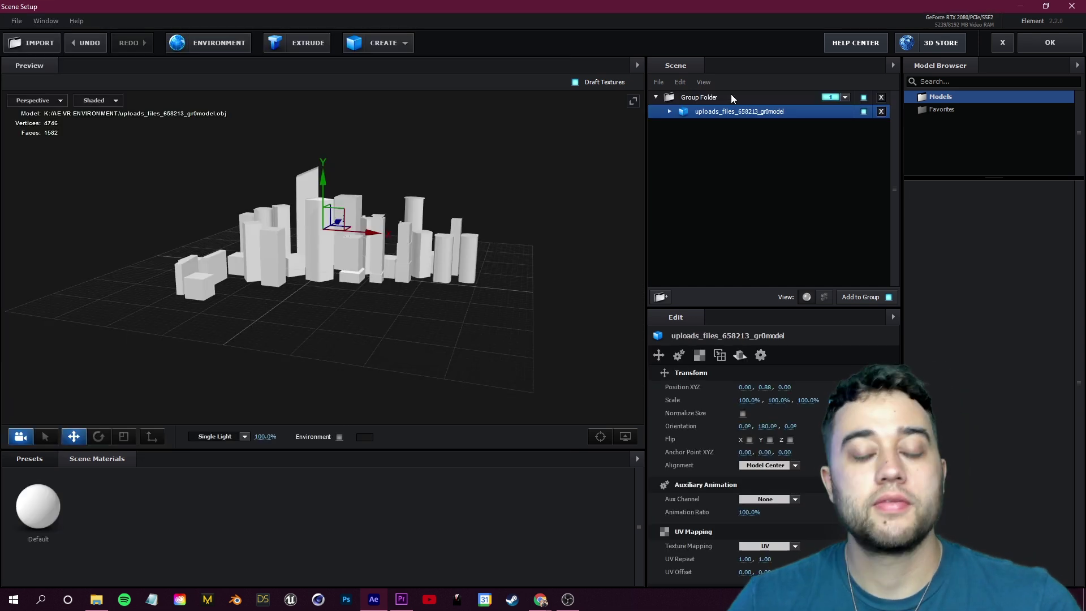
Step: Load uploads_files_658213_gr0diffuse as the diffuse texture of the city model's Default material
{"action": "left_click", "coordinate": [669, 112]}
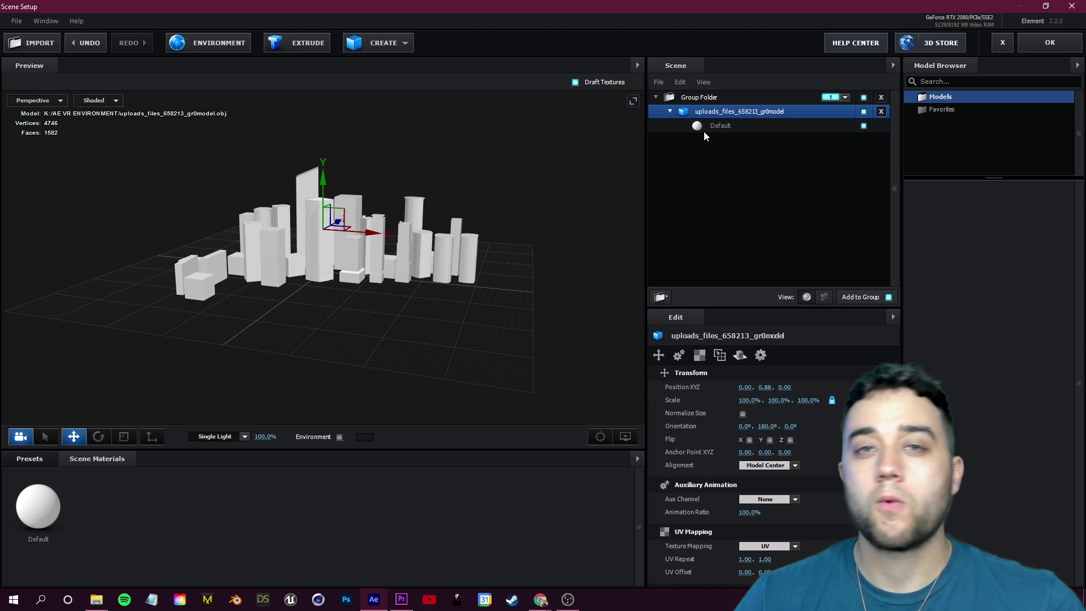
{"action": "left_click", "coordinate": [723, 128]}
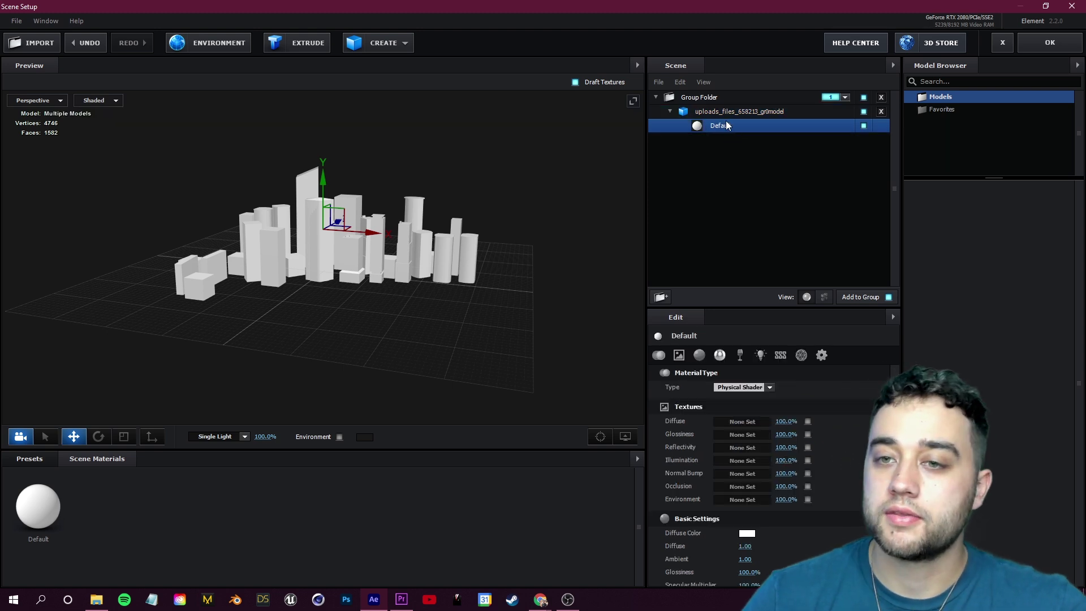
{"action": "left_click", "coordinate": [717, 421]}
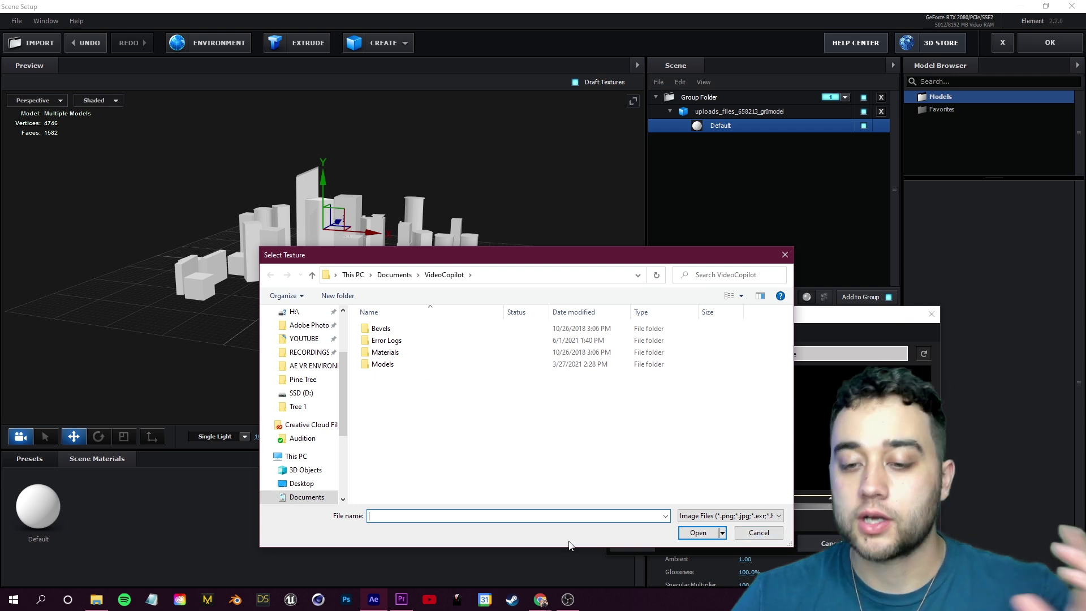
{"action": "left_click", "coordinate": [759, 532]}
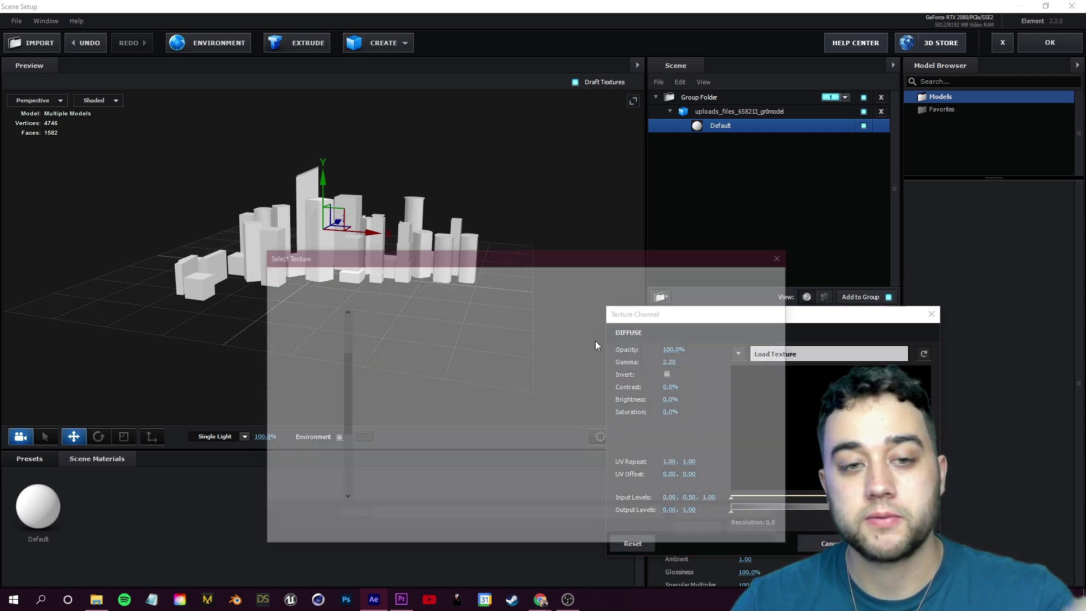
{"action": "scroll", "coordinate": [290, 453], "scroll_direction": "down", "scroll_amount": 3}
{"action": "left_click", "coordinate": [313, 486]}
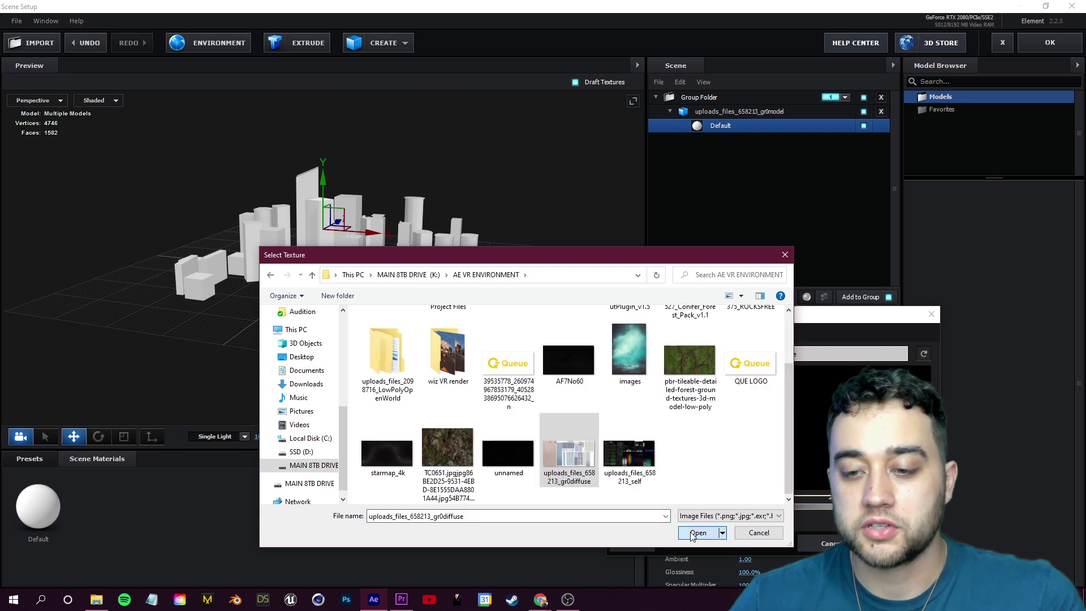
{"action": "left_click", "coordinate": [698, 533]}
{"action": "left_click", "coordinate": [629, 543]}
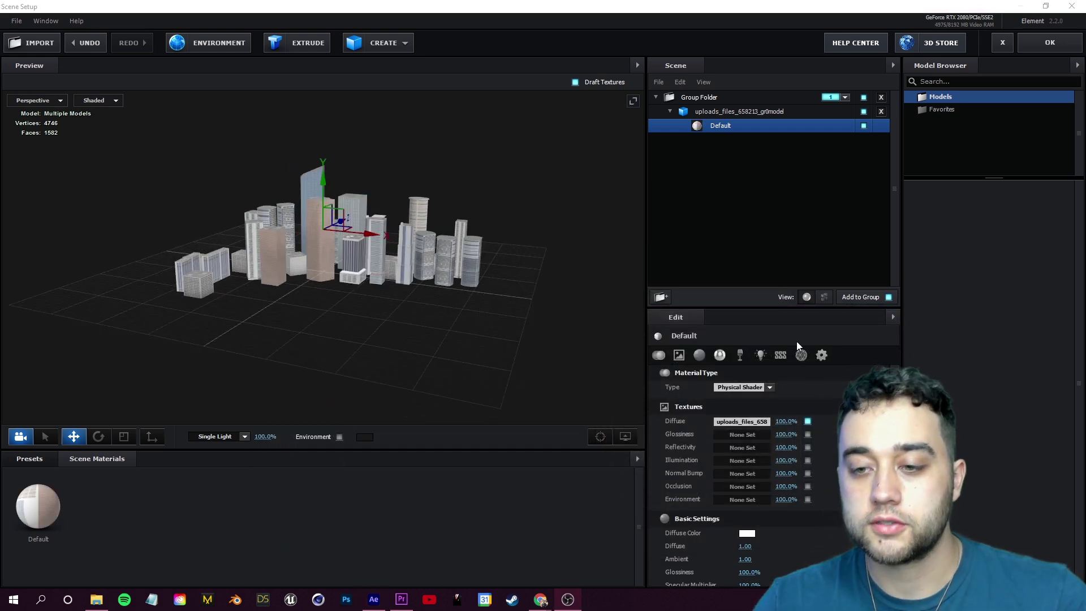
Step: Enable the wireframe on the city's Default material with a width of about 1.6 and a bright blue line color
{"action": "left_click", "coordinate": [800, 355]}
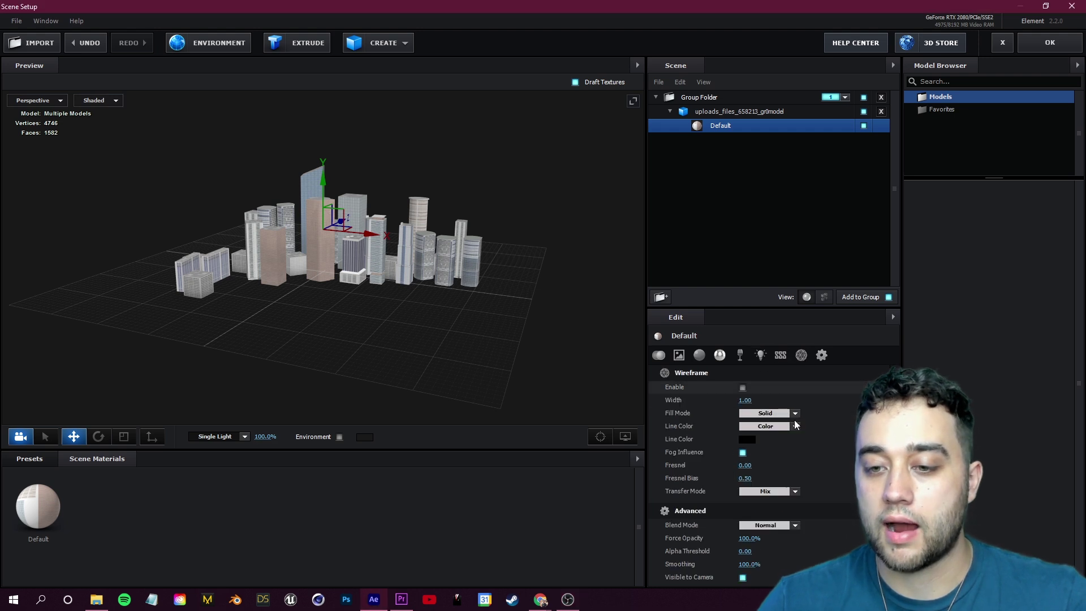
{"action": "left_click", "coordinate": [743, 387]}
{"action": "left_click_drag", "start_coordinate": [745, 400], "coordinate": [782, 401]}
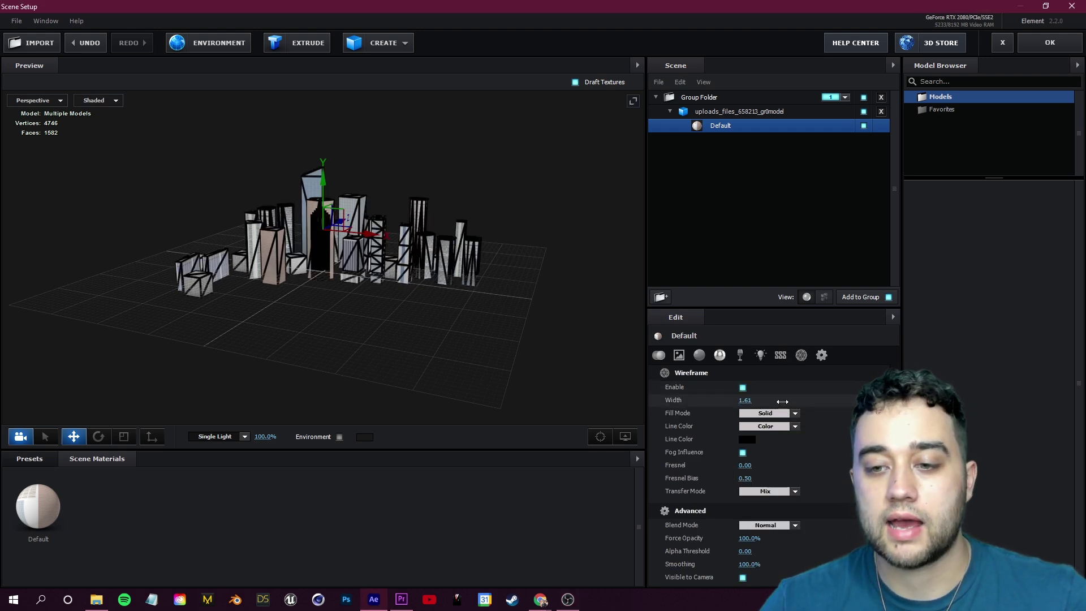
{"action": "left_click", "coordinate": [749, 440]}
{"action": "left_click_drag", "start_coordinate": [800, 436], "coordinate": [800, 447]}
{"action": "left_click_drag", "start_coordinate": [778, 405], "coordinate": [830, 366]}
{"action": "left_click", "coordinate": [831, 521]}
Step: Set the city wireframe's fill mode to Lines Only with width 1.18 and Fresnel -0.05, and inspect the model
{"action": "scroll", "coordinate": [364, 301], "scroll_direction": "up", "scroll_amount": 3}
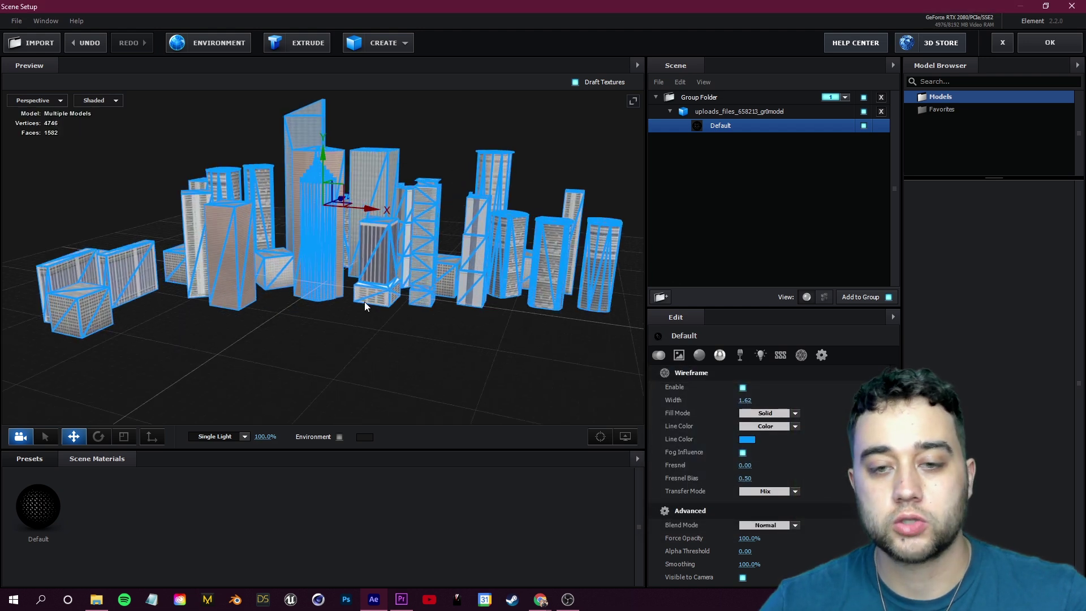
{"action": "scroll", "coordinate": [364, 301], "scroll_direction": "up", "scroll_amount": 1}
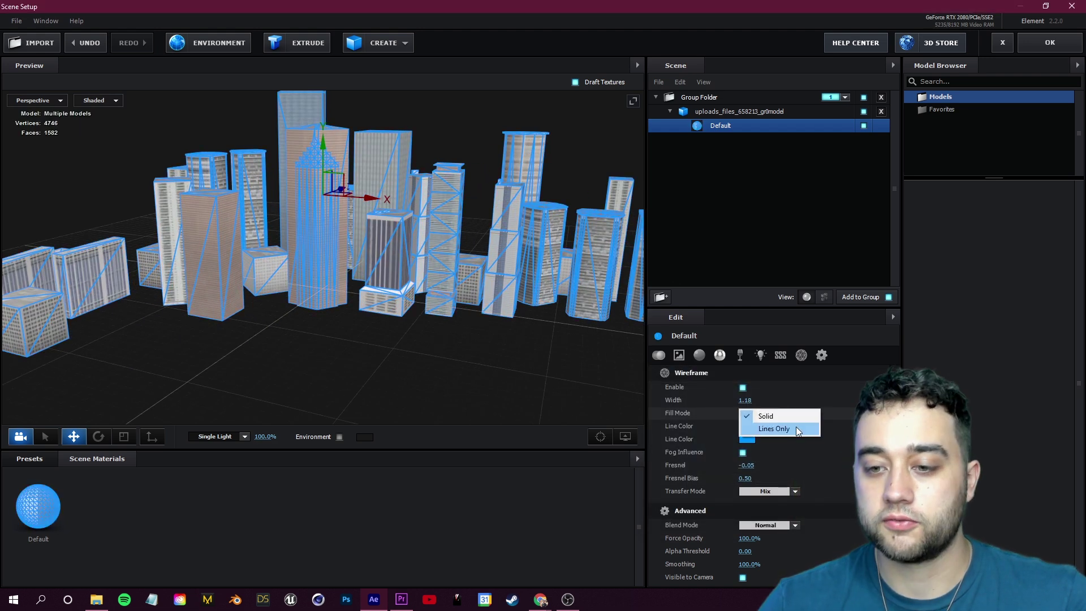
{"action": "left_click", "coordinate": [798, 429]}
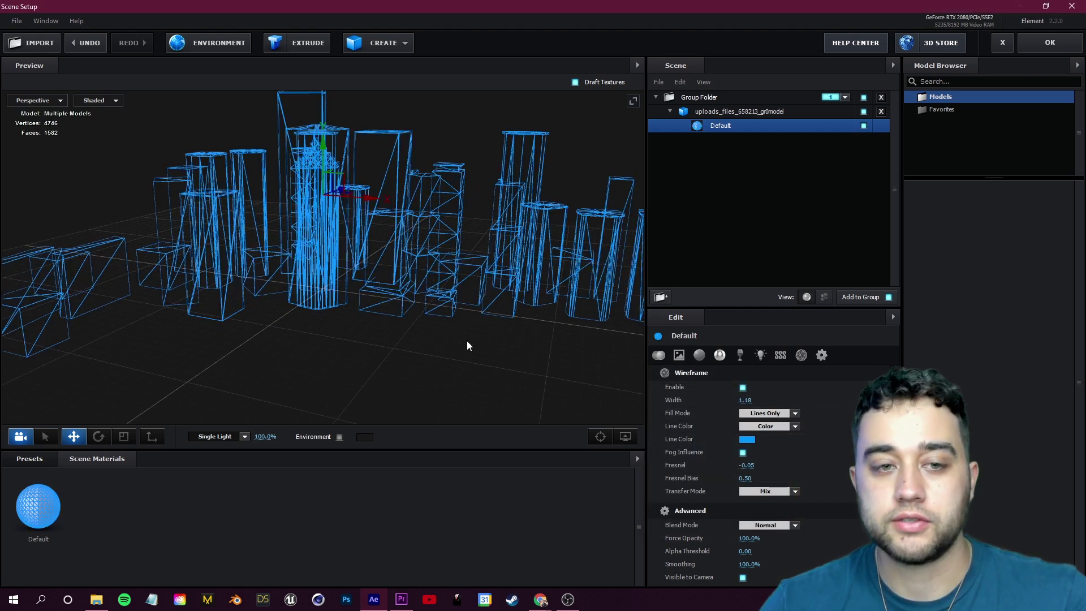
{"action": "scroll", "coordinate": [466, 345], "scroll_direction": "down", "scroll_amount": 5}
{"action": "left_click_drag", "start_coordinate": [441, 357], "coordinate": [341, 279]}
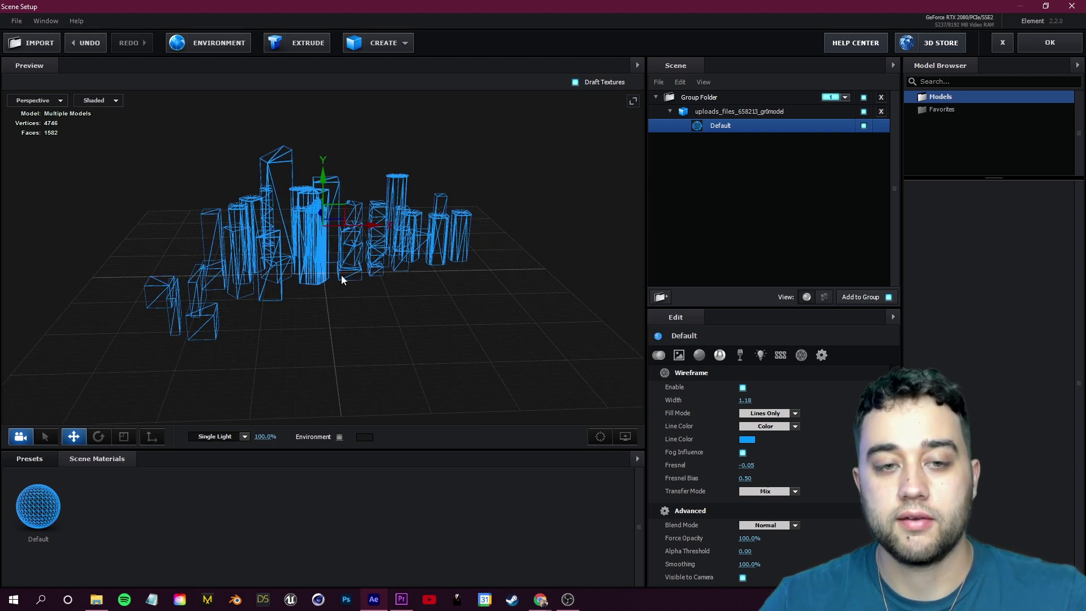
{"action": "left_click_drag", "start_coordinate": [453, 227], "coordinate": [517, 252]}
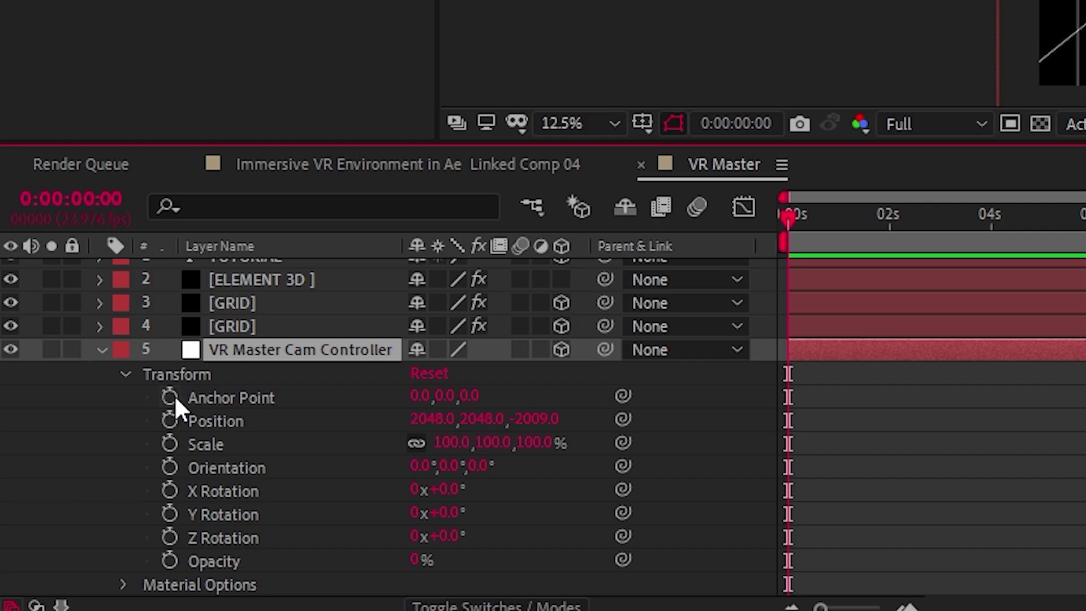
Step: Keyframe all transform properties of VR Master Cam Controller at 0:00:00:00, and move its Z position forward through the text at 0:00:19:23
{"action": "left_click_drag", "start_coordinate": [73, 495], "coordinate": [72, 563]}
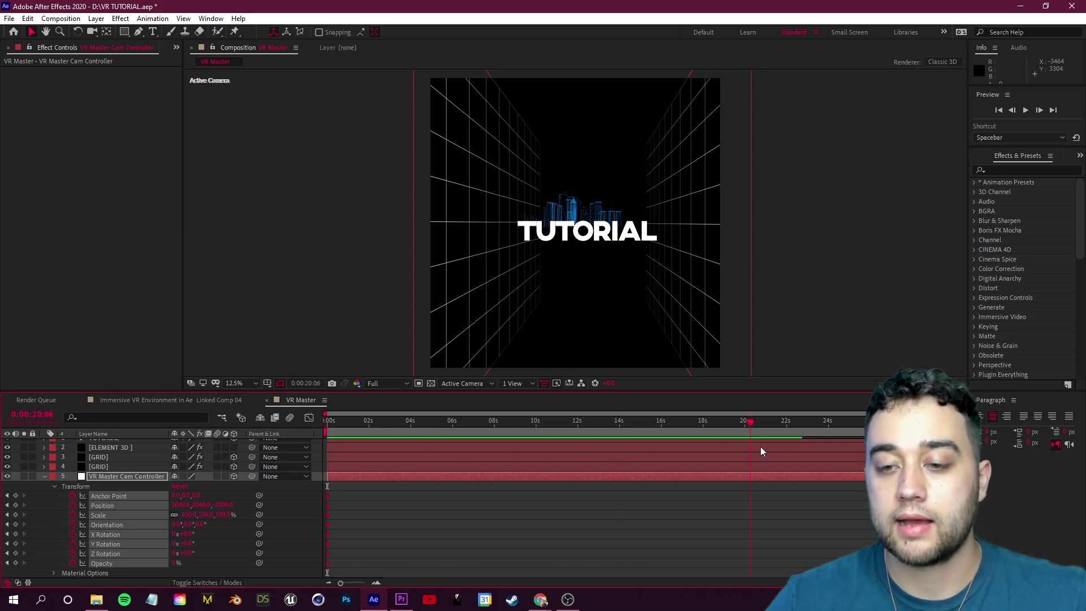
{"action": "left_click_drag", "start_coordinate": [750, 447], "coordinate": [745, 446]}
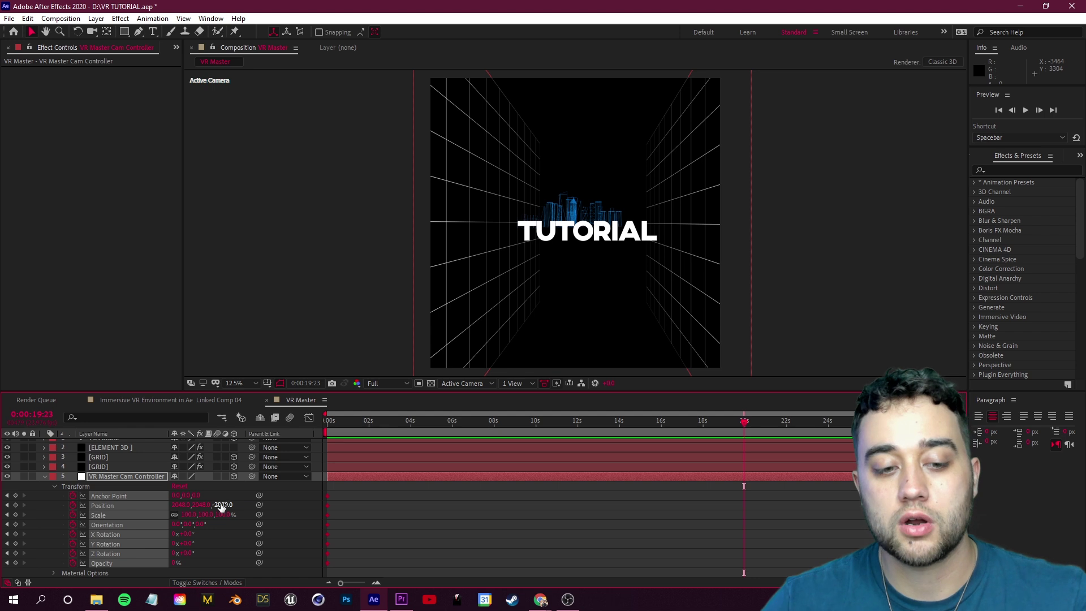
{"action": "left_click_drag", "start_coordinate": [239, 505], "coordinate": [481, 501]}
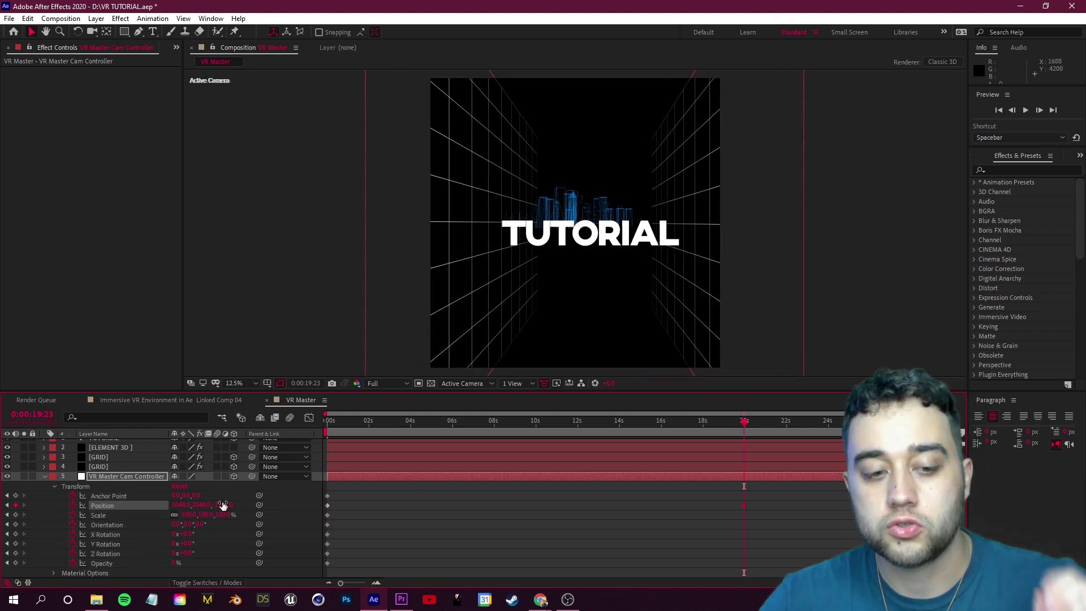
{"action": "left_click_drag", "start_coordinate": [305, 497], "coordinate": [749, 497]}
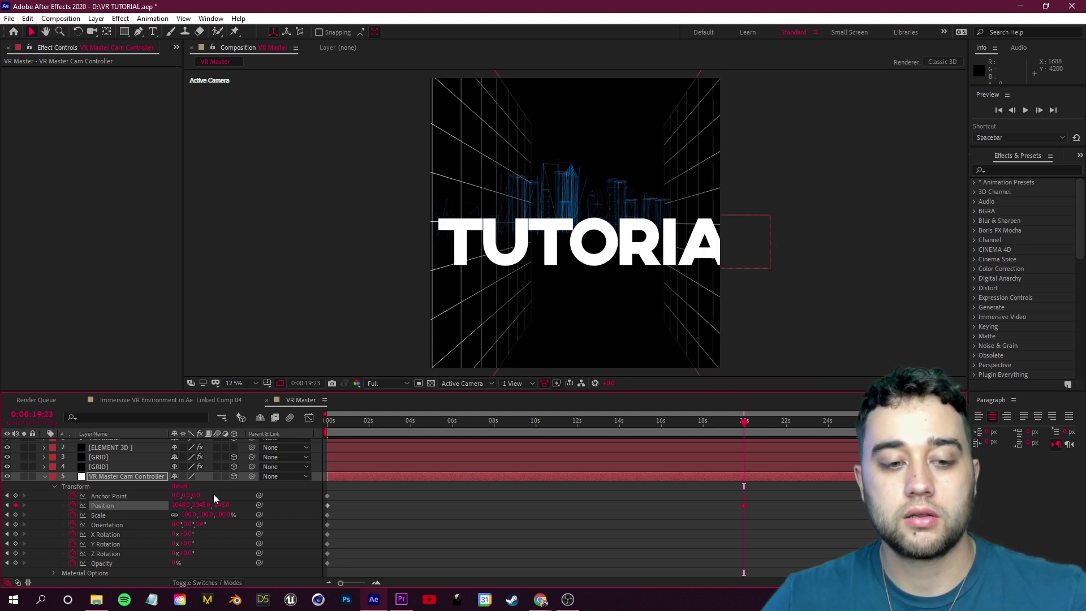
{"action": "left_click_drag", "start_coordinate": [475, 510], "coordinate": [660, 516]}
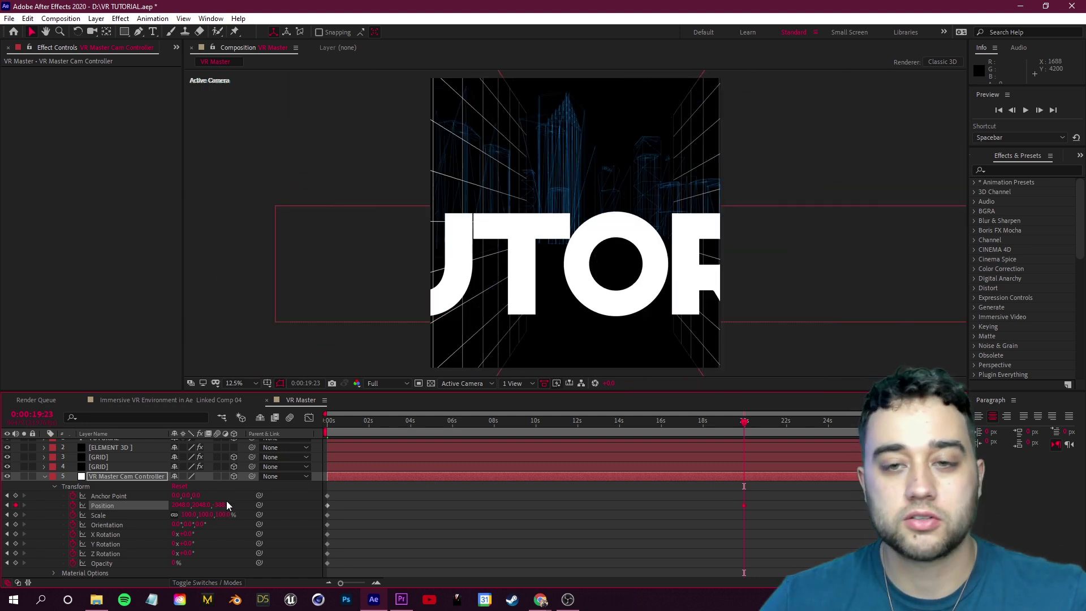
{"action": "left_click", "coordinate": [45, 477]}
Step: Scrub through the start of the camera animation and stop at 0:00:05:00
{"action": "key", "text": "Home"}
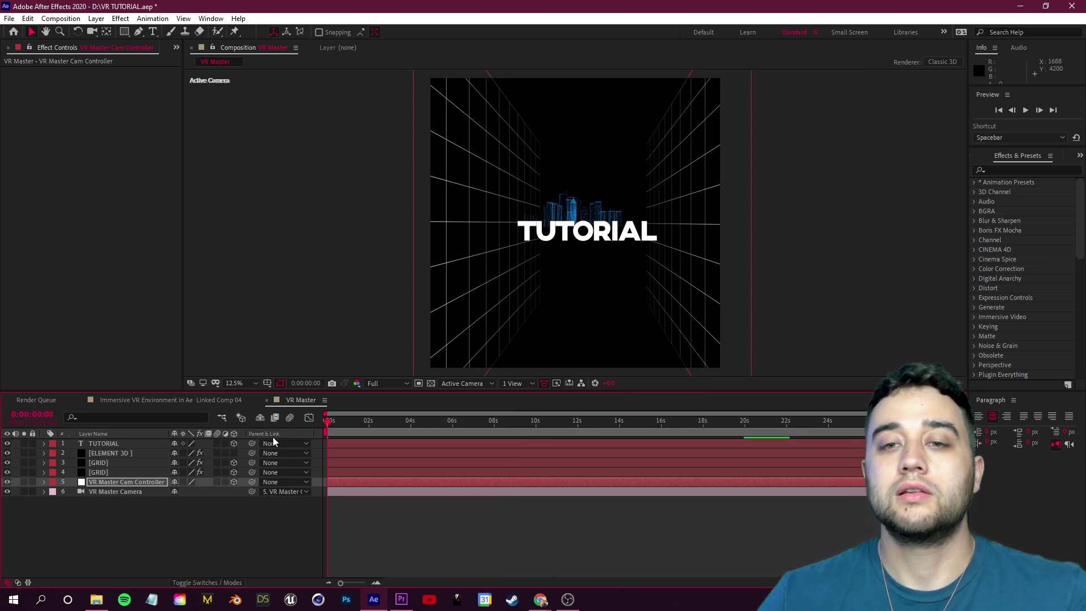
{"action": "left_click", "coordinate": [468, 430]}
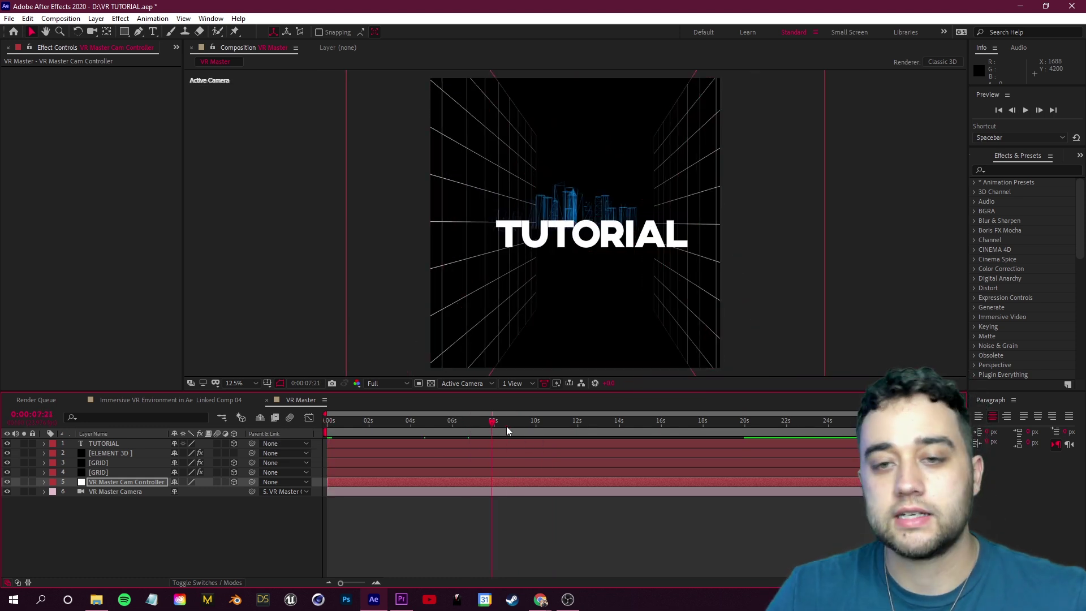
{"action": "left_click_drag", "start_coordinate": [507, 431], "coordinate": [429, 440]}
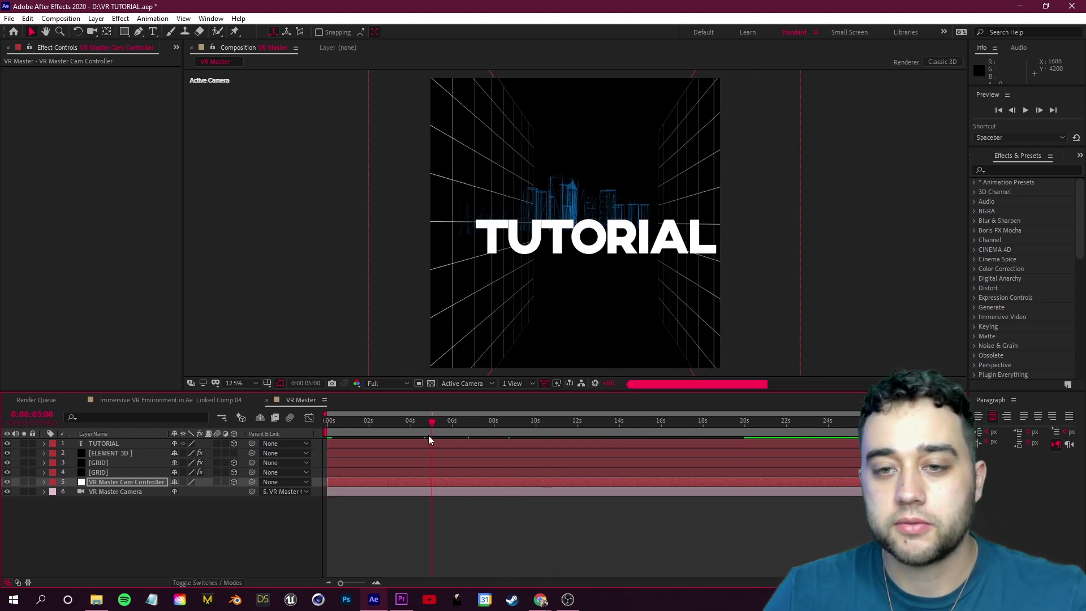
Step: Create a group null for Group 1 of the Element effect on the ELEMENT 3D layer
{"action": "left_click", "coordinate": [113, 442]}
{"action": "left_click", "coordinate": [113, 453]}
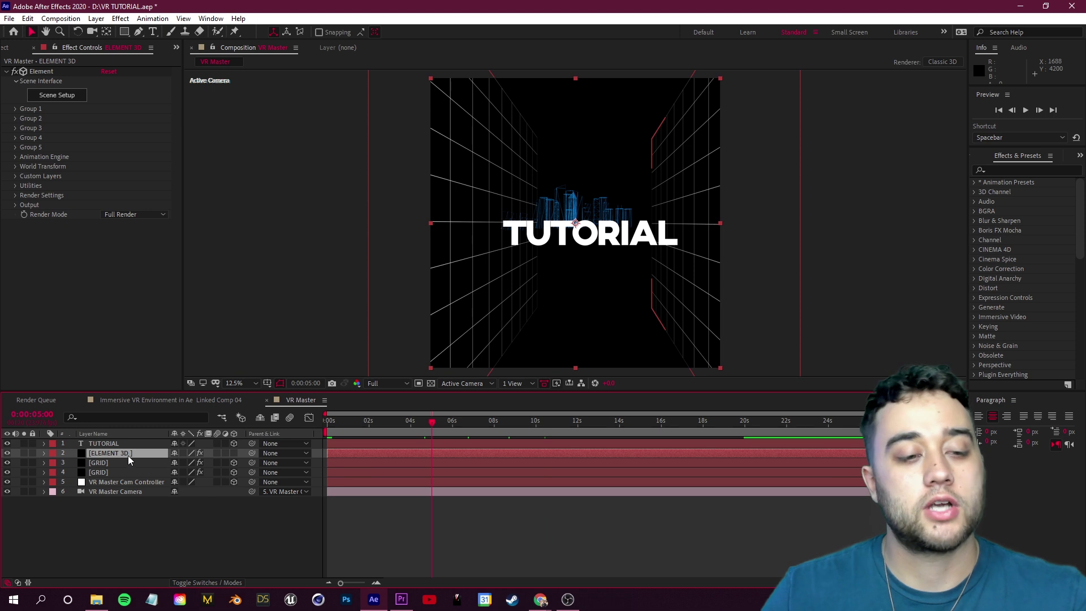
{"action": "left_click", "coordinate": [15, 110]}
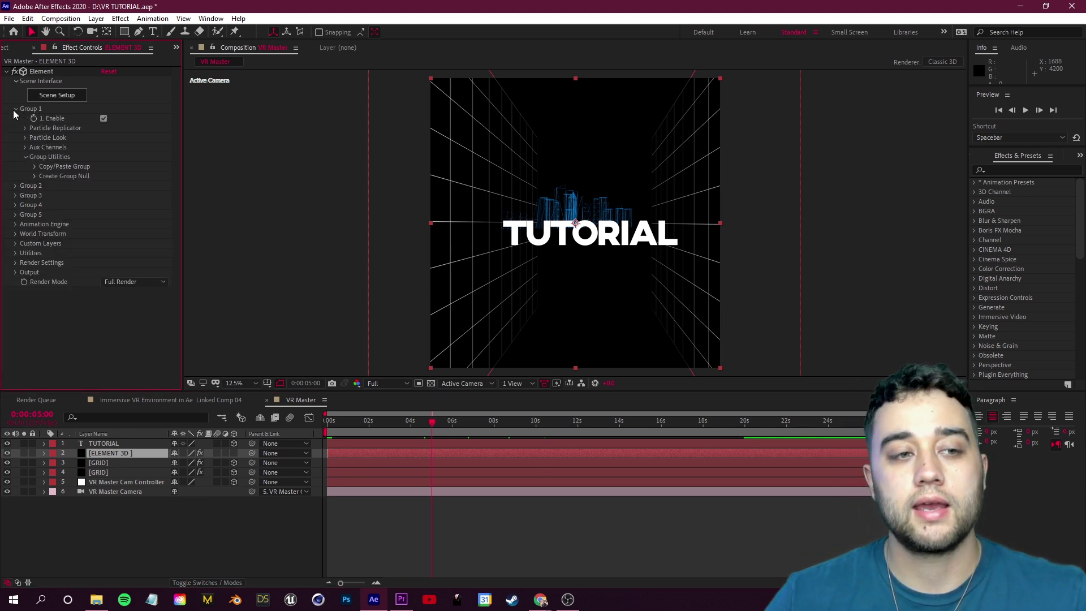
{"action": "left_click", "coordinate": [36, 177]}
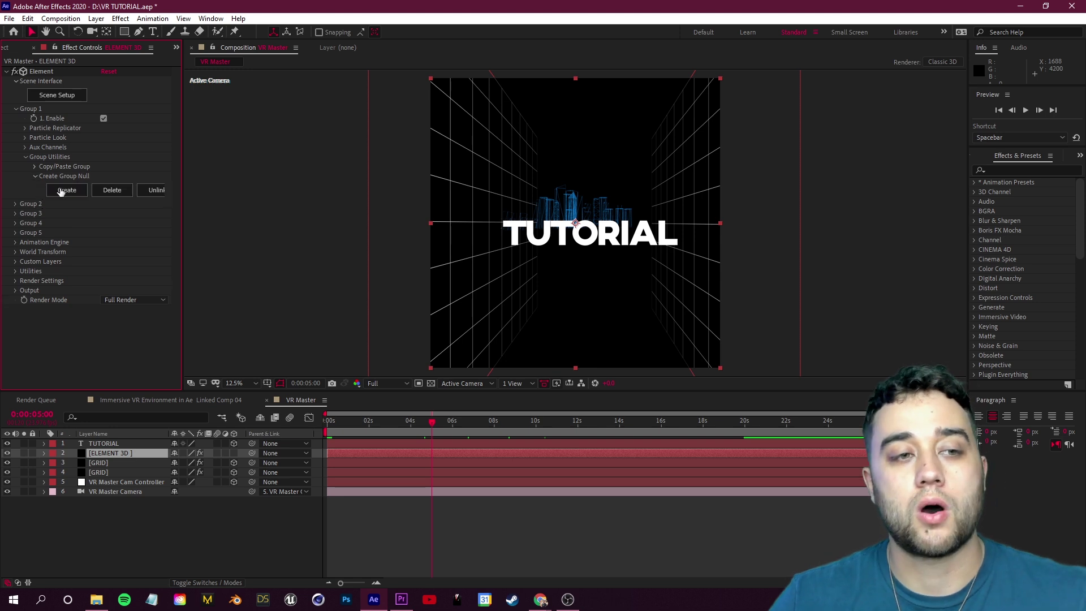
{"action": "left_click", "coordinate": [67, 191]}
Step: Rename the new Group 1 null layer as CITY CONTROL
{"action": "left_click", "coordinate": [118, 444]}
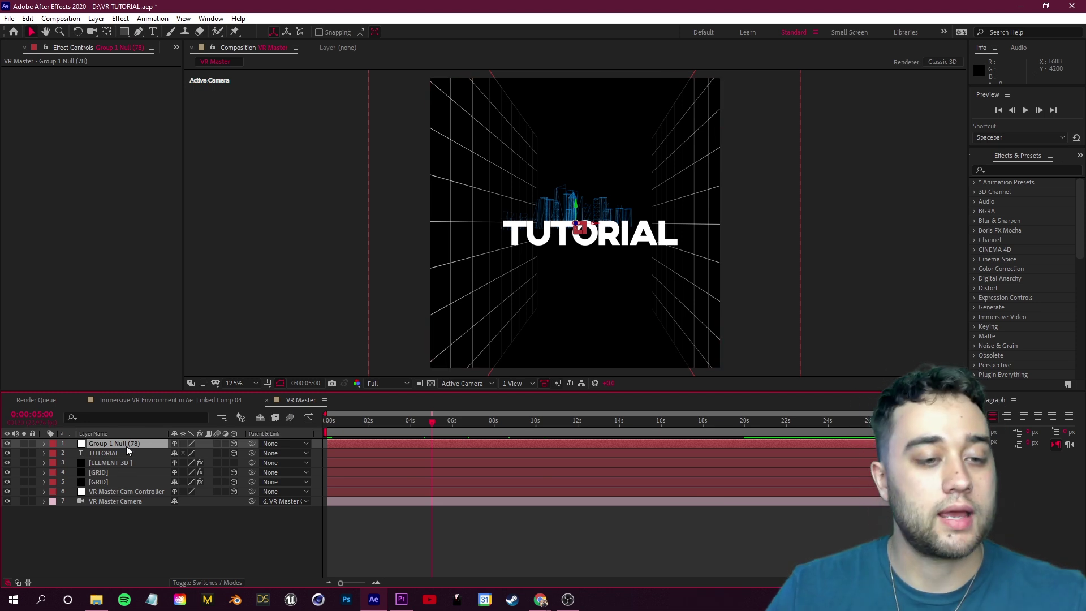
{"action": "right_click", "coordinate": [127, 446]}
{"action": "left_click", "coordinate": [184, 424]}
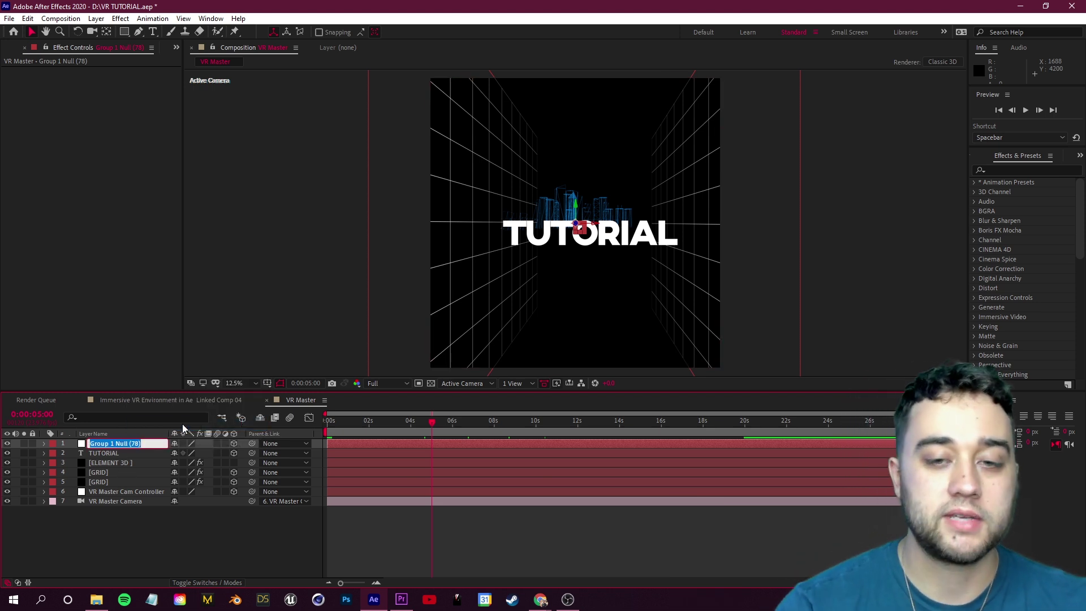
{"action": "type", "text": "CITY CONTRO"}
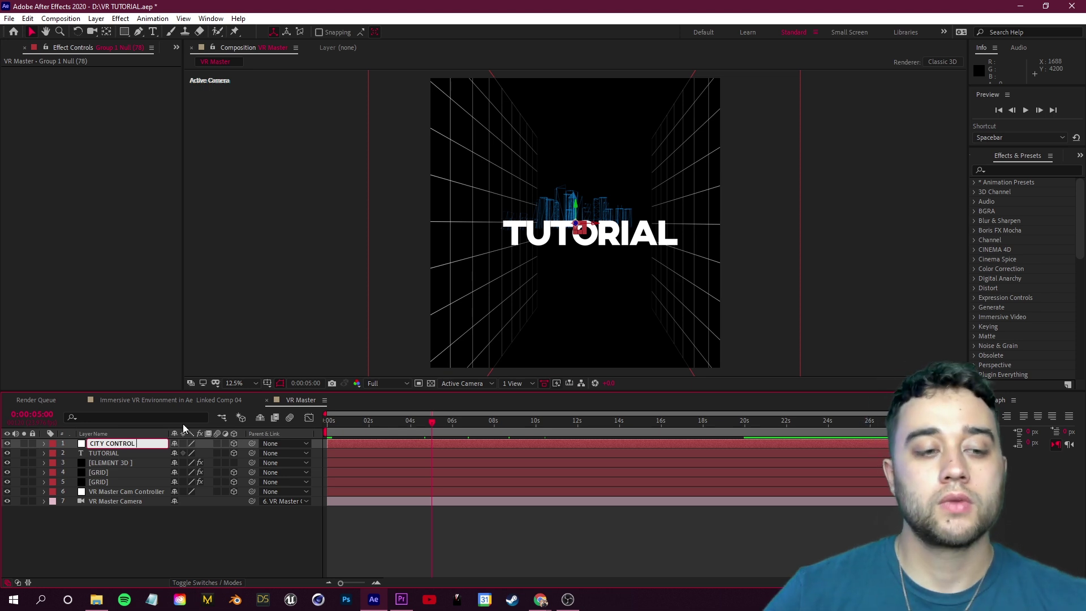
{"action": "type", "text": "L"}
{"action": "key", "text": "Return"}
Step: Move the CITY CONTROL null to about Y 2856 and Z -246, placing the wireframe city below the TUTORIAL text
{"action": "left_click", "coordinate": [44, 443]}
{"action": "left_click", "coordinate": [54, 453]}
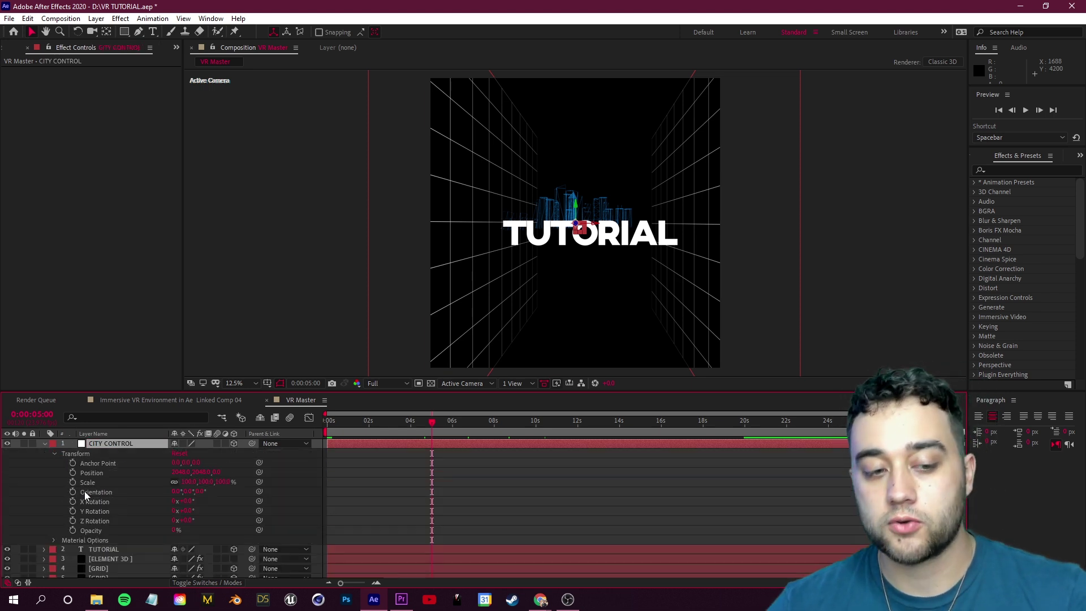
{"action": "left_click_drag", "start_coordinate": [160, 482], "coordinate": [244, 472]}
{"action": "left_click_drag", "start_coordinate": [200, 473], "coordinate": [658, 472]}
{"action": "left_click_drag", "start_coordinate": [219, 472], "coordinate": [186, 473]}
Step: Orbit the VR Master Camera at 0:00:00:00 to a raised, angled view of the text and city
{"action": "left_click_drag", "start_coordinate": [588, 322], "coordinate": [620, 429]}
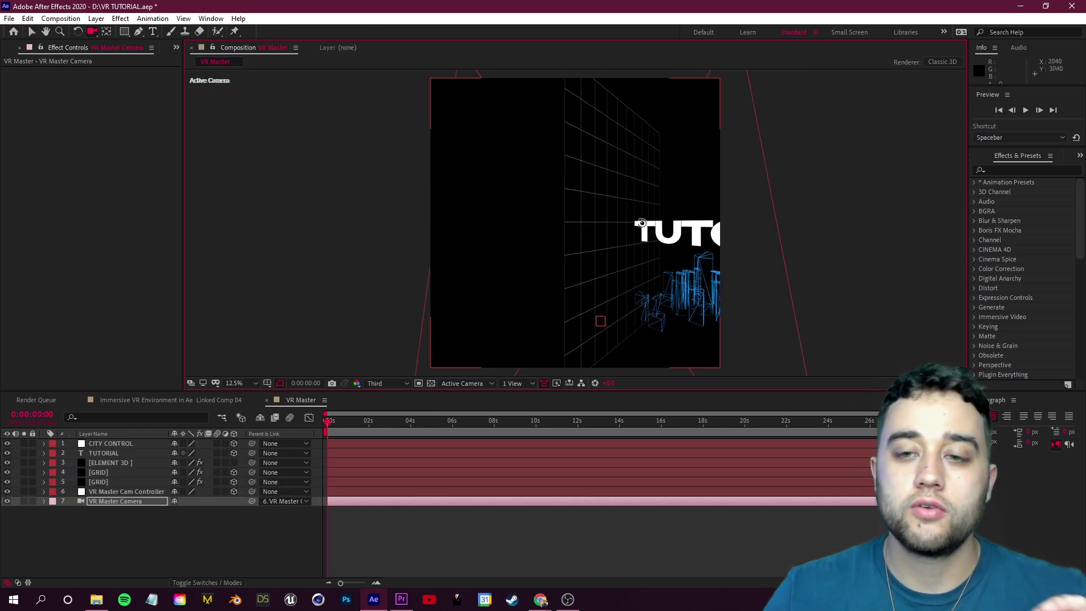
{"action": "left_click_drag", "start_coordinate": [566, 238], "coordinate": [616, 187]}
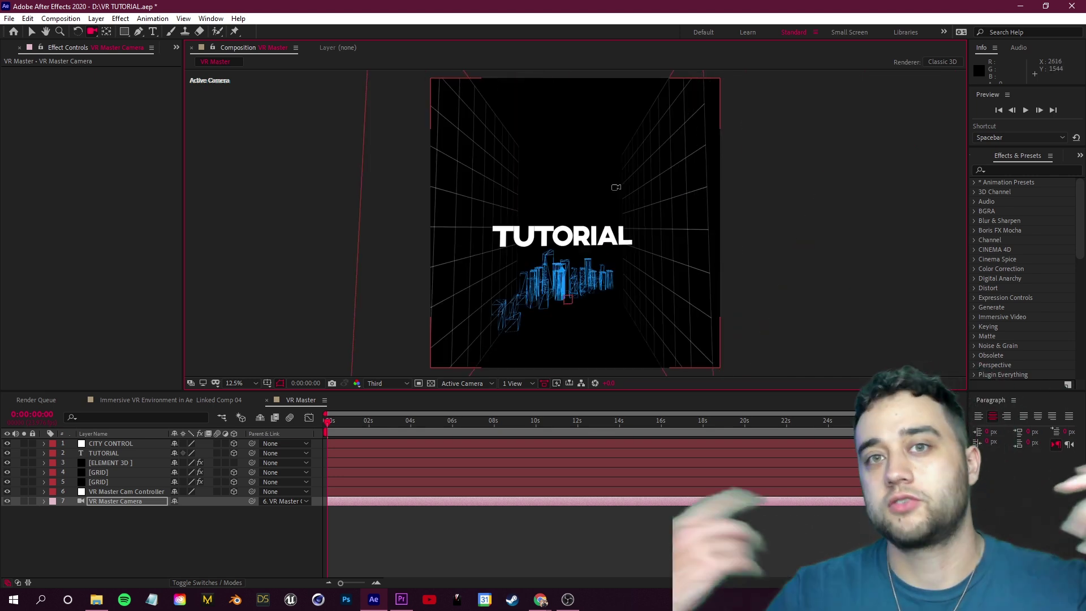
{"action": "left_click_drag", "start_coordinate": [681, 186], "coordinate": [631, 233]}
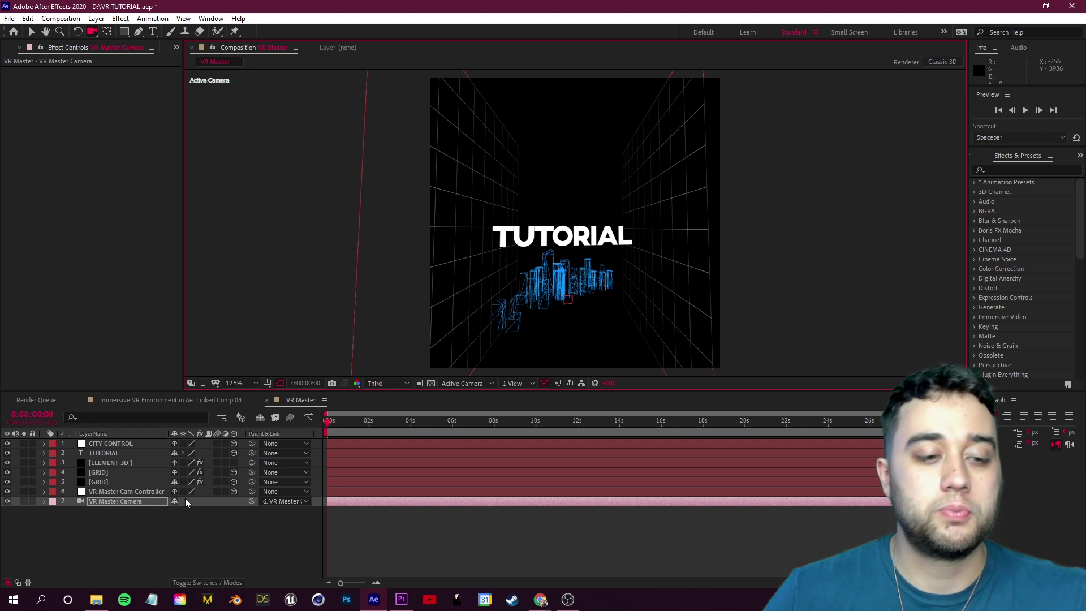
Step: Play back the camera animation from the start and scrub through its opening seconds
{"action": "left_click", "coordinate": [121, 462]}
{"action": "left_click", "coordinate": [125, 473]}
{"action": "key", "text": "space"}
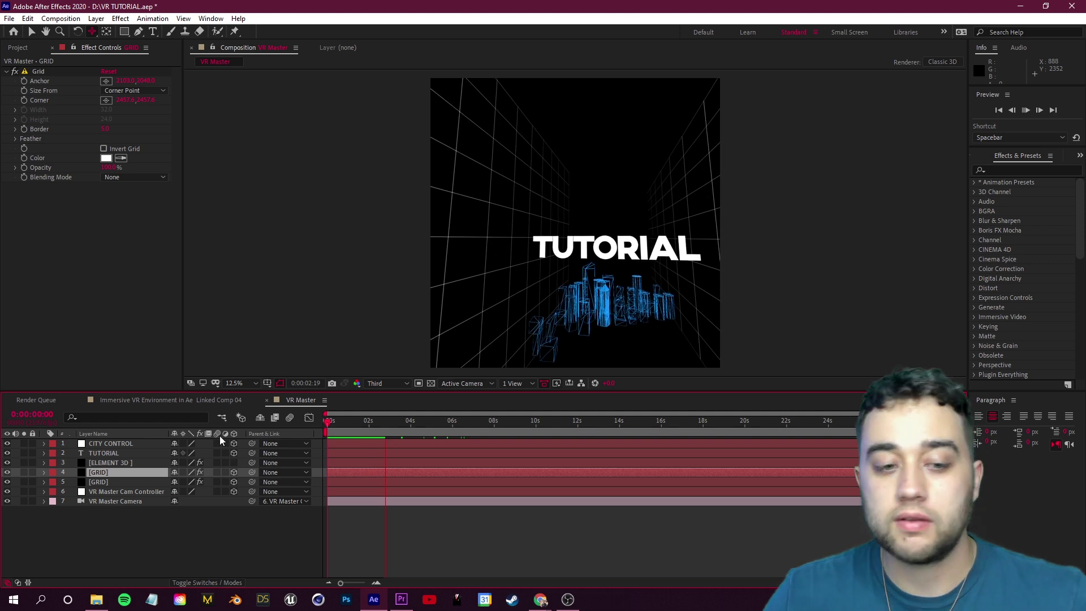
{"action": "left_click_drag", "start_coordinate": [324, 428], "coordinate": [365, 427]}
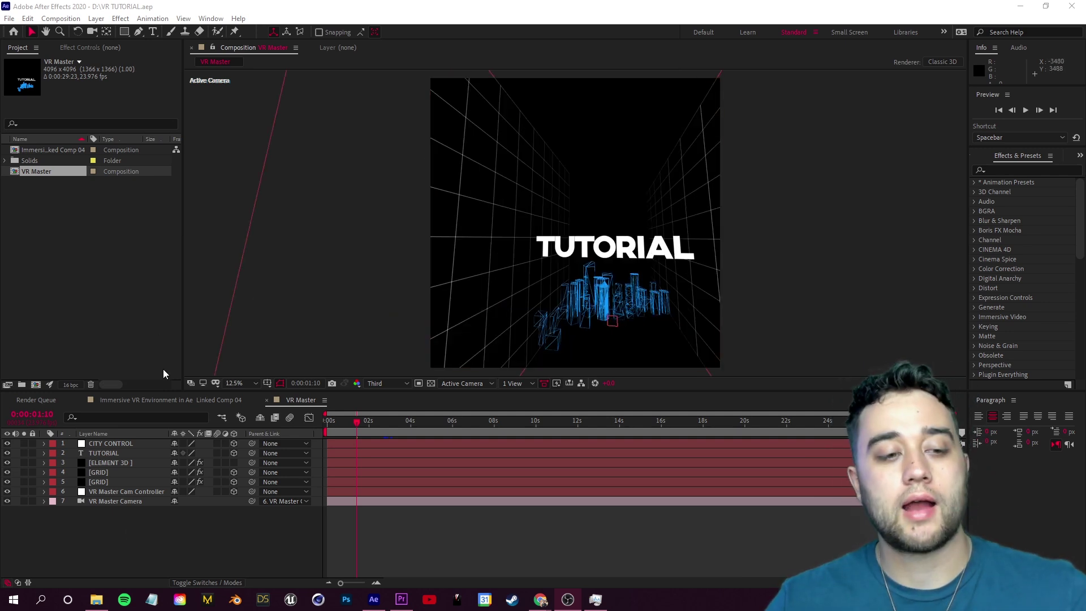
Step: In the Scene Setup of the ELEMENT 3D layer, add a group folder assigned to group 2 and create a sphere in it
{"action": "left_click", "coordinate": [125, 519]}
{"action": "left_click", "coordinate": [119, 462]}
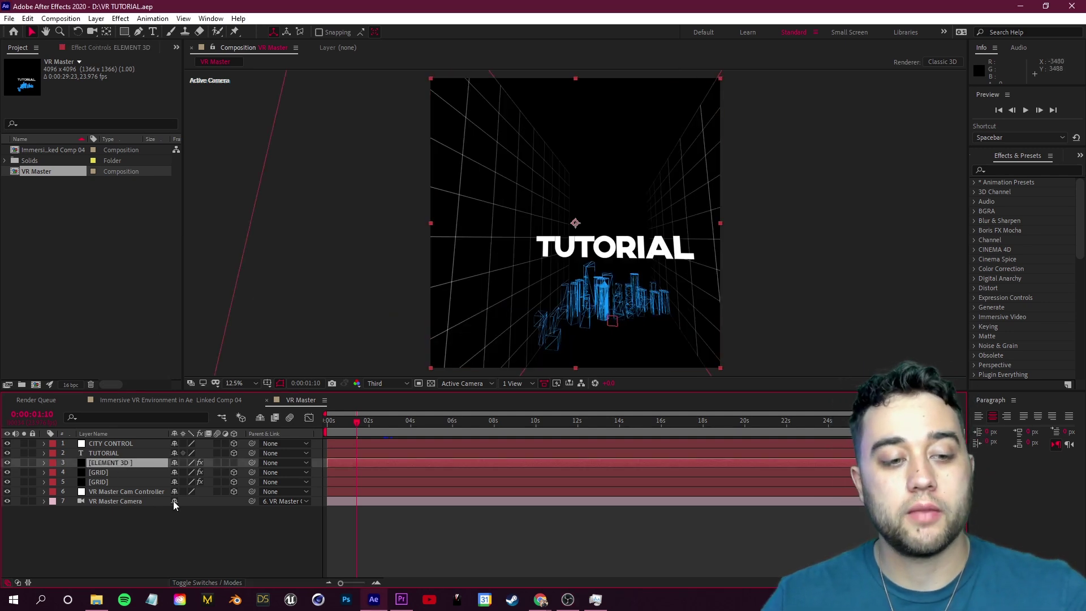
{"action": "left_click", "coordinate": [89, 47]}
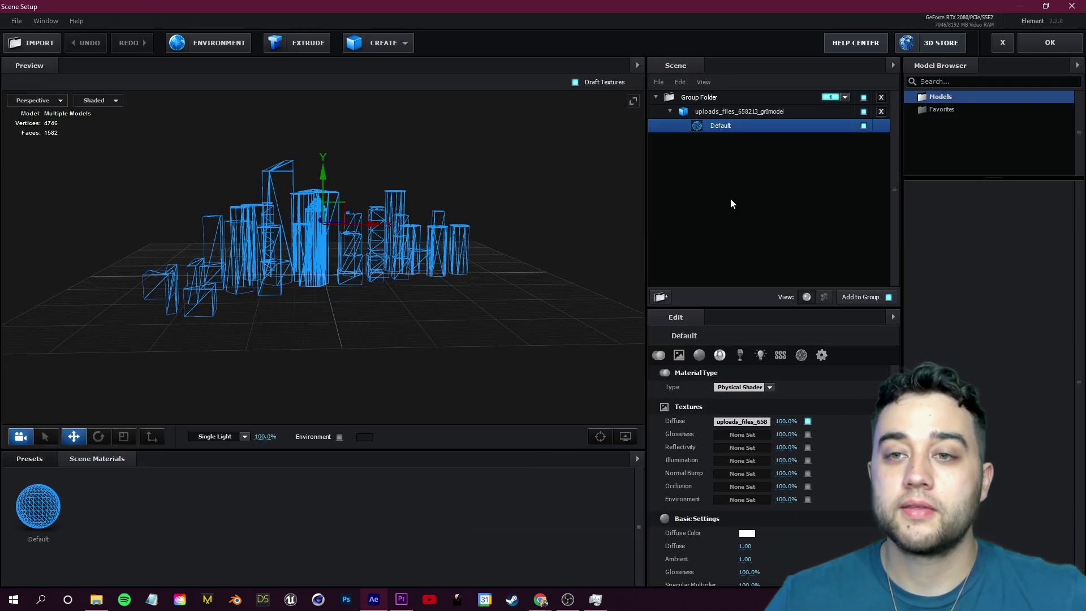
{"action": "left_click", "coordinate": [660, 297]}
{"action": "left_click_drag", "start_coordinate": [719, 111], "coordinate": [701, 87]}
{"action": "left_click", "coordinate": [845, 97]}
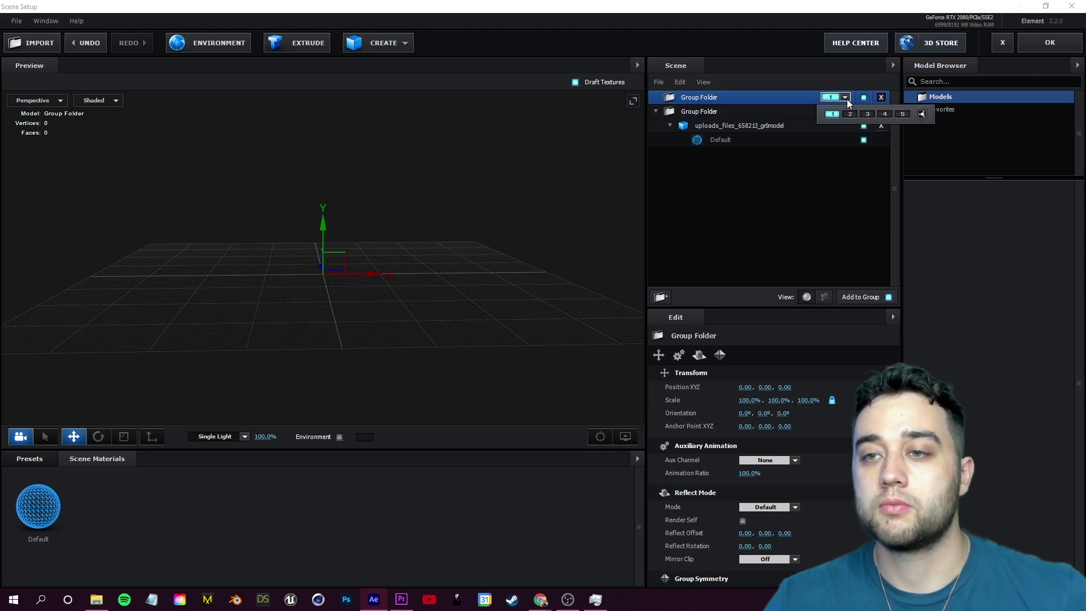
{"action": "left_click", "coordinate": [850, 114]}
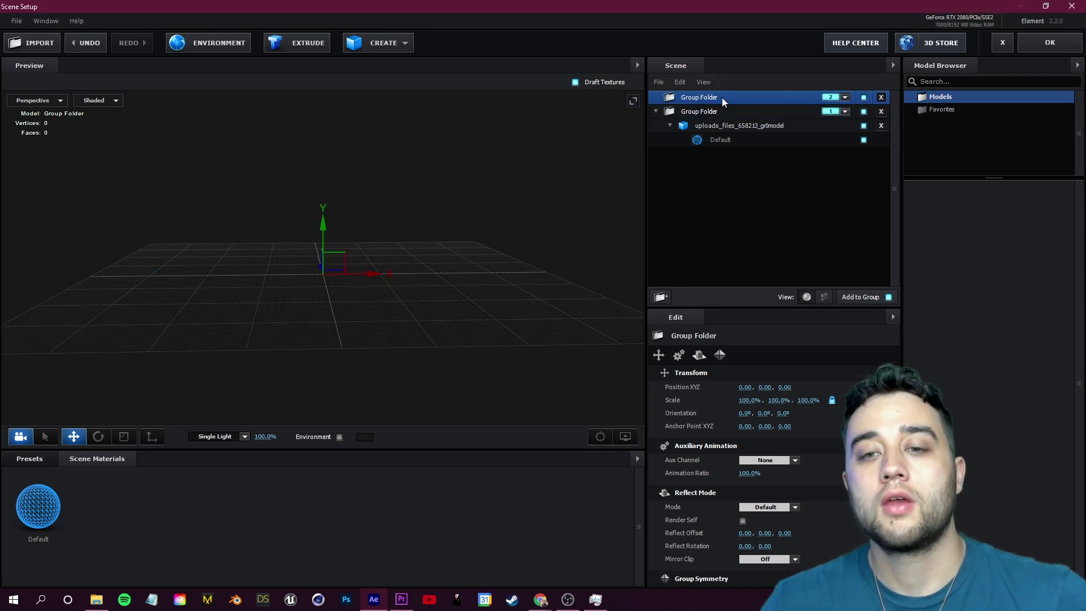
{"action": "left_click", "coordinate": [387, 43]}
{"action": "left_click", "coordinate": [387, 70]}
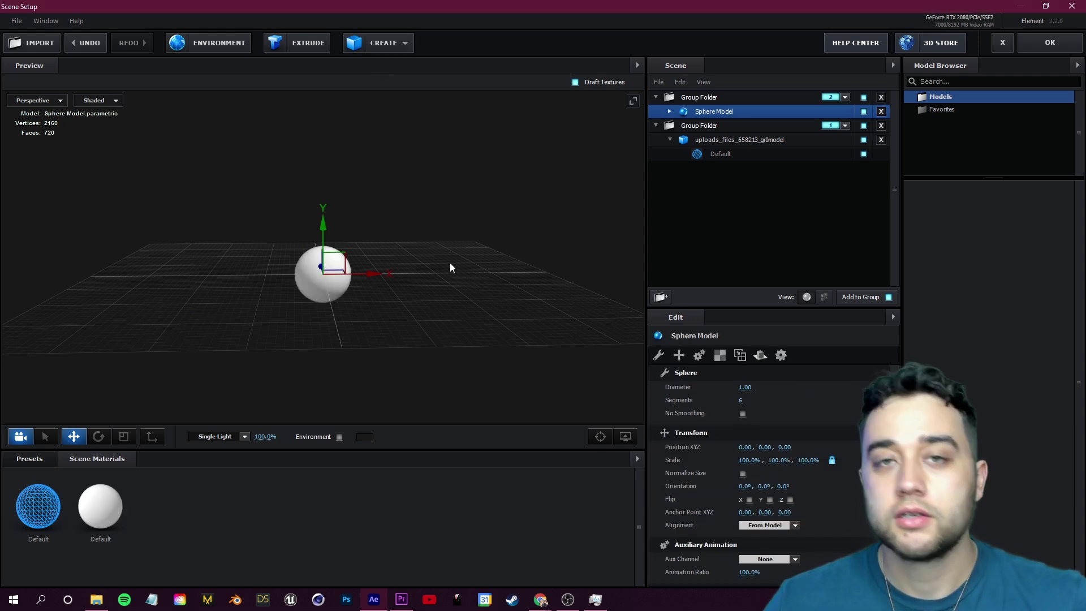
Step: Set the diffuse color of the sphere's Default material to red (FF0000) and accept the scene
{"action": "left_click", "coordinate": [96, 459]}
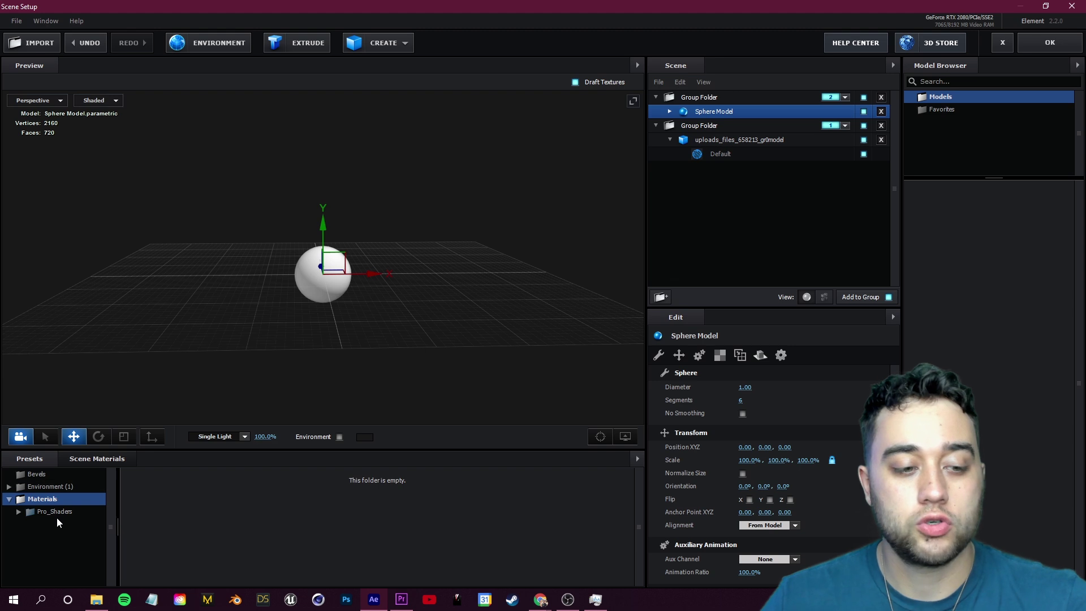
{"action": "left_click", "coordinate": [97, 463]}
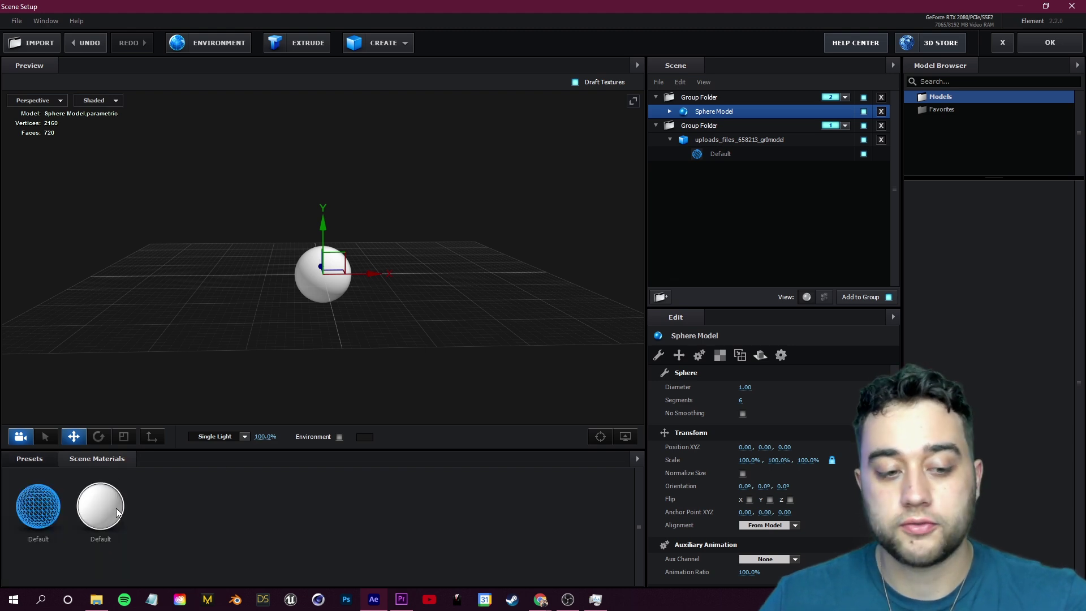
{"action": "left_click", "coordinate": [113, 509]}
{"action": "scroll", "coordinate": [769, 481], "scroll_direction": "down", "scroll_amount": 2}
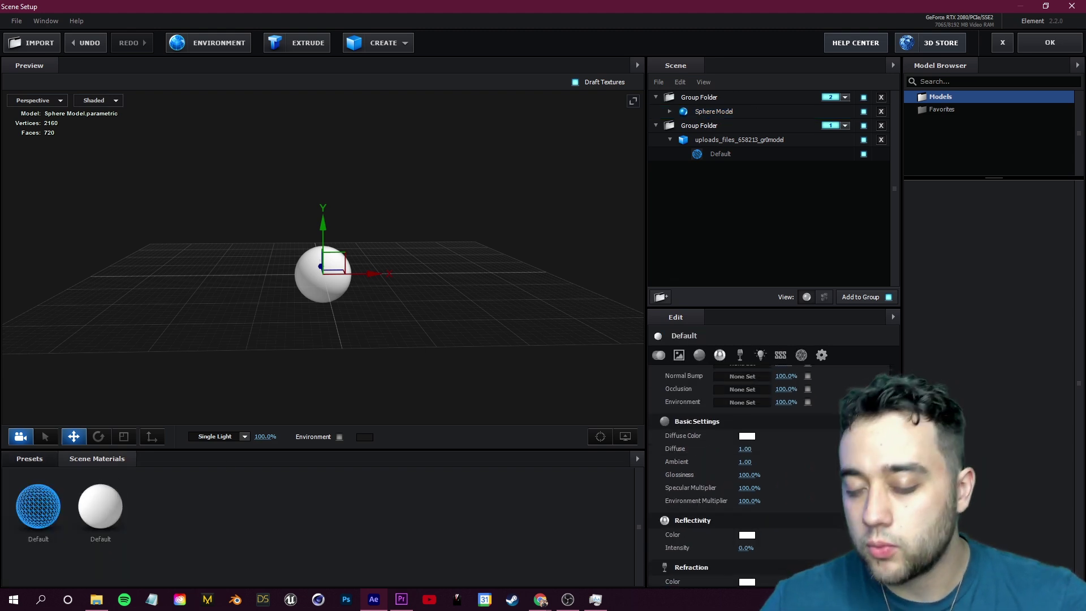
{"action": "scroll", "coordinate": [807, 439], "scroll_direction": "down", "scroll_amount": 1}
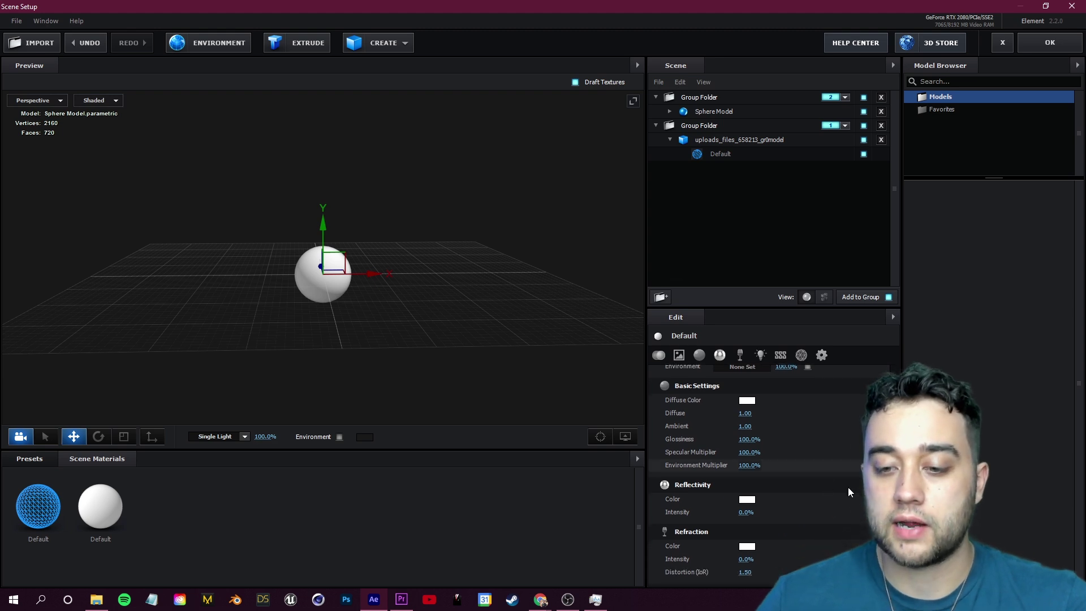
{"action": "scroll", "coordinate": [792, 475], "scroll_direction": "up", "scroll_amount": 3}
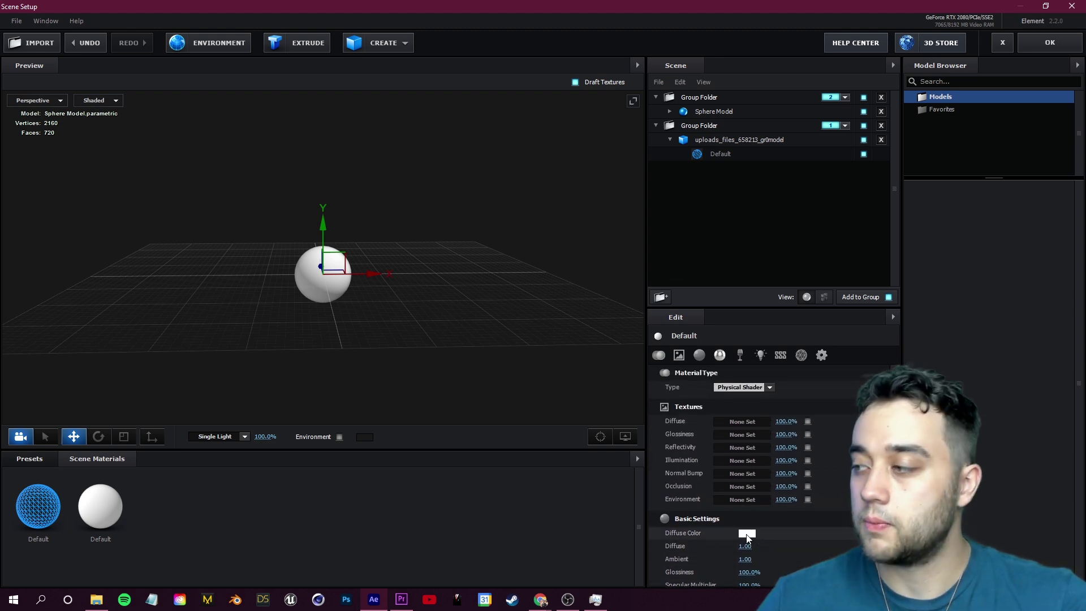
{"action": "left_click", "coordinate": [747, 533]}
{"action": "left_click", "coordinate": [767, 467]}
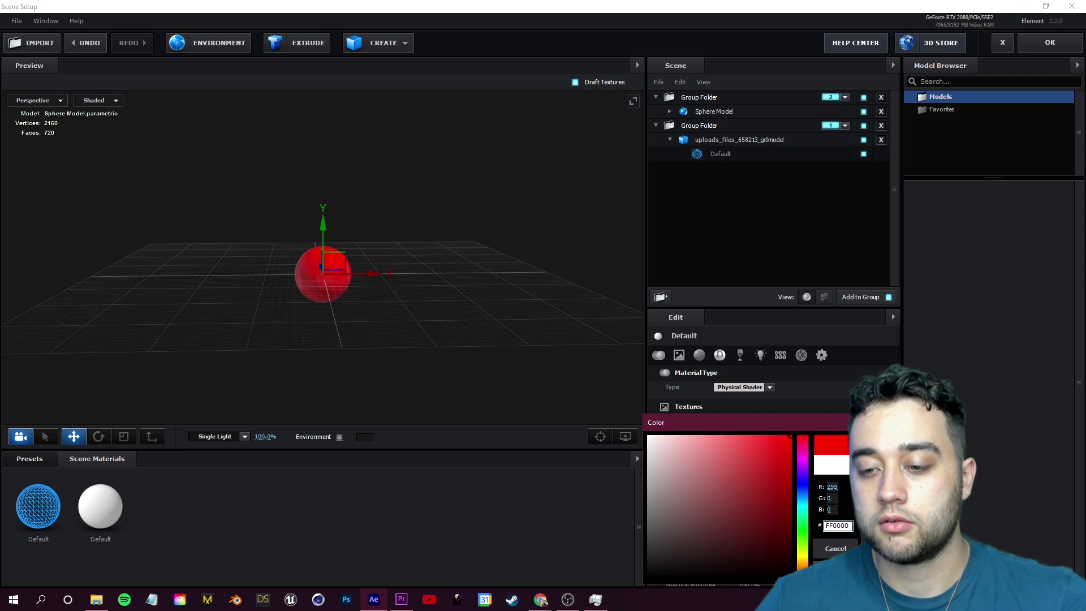
{"action": "left_click", "coordinate": [344, 189]}
{"action": "left_click", "coordinate": [1032, 42]}
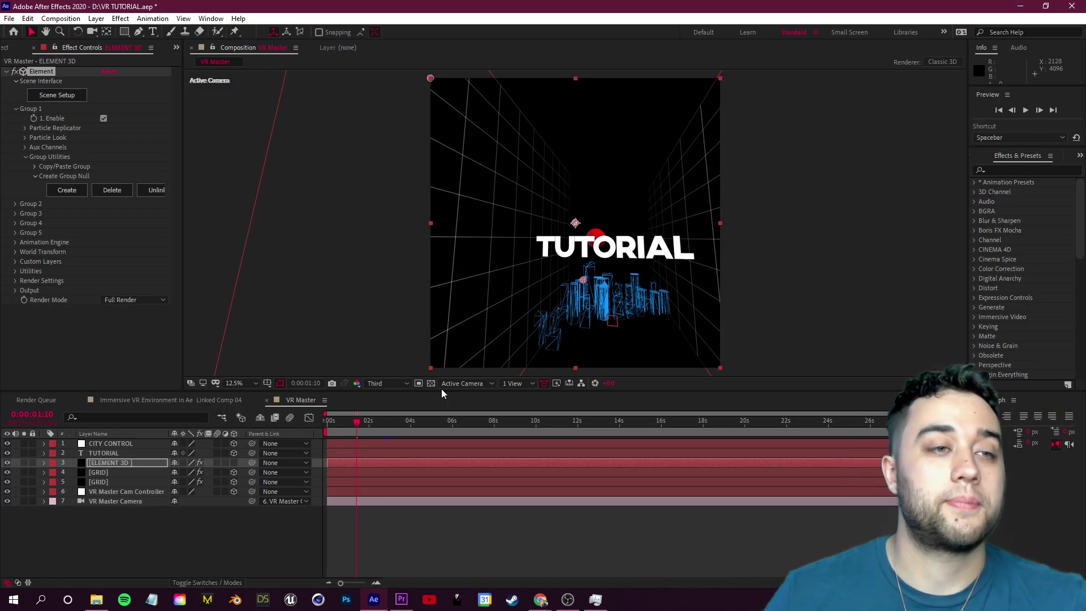
Step: Set Group 1's Replicator Shape to Plane and create a group null for Group 2 of the Element effect
{"action": "left_click", "coordinate": [26, 127]}
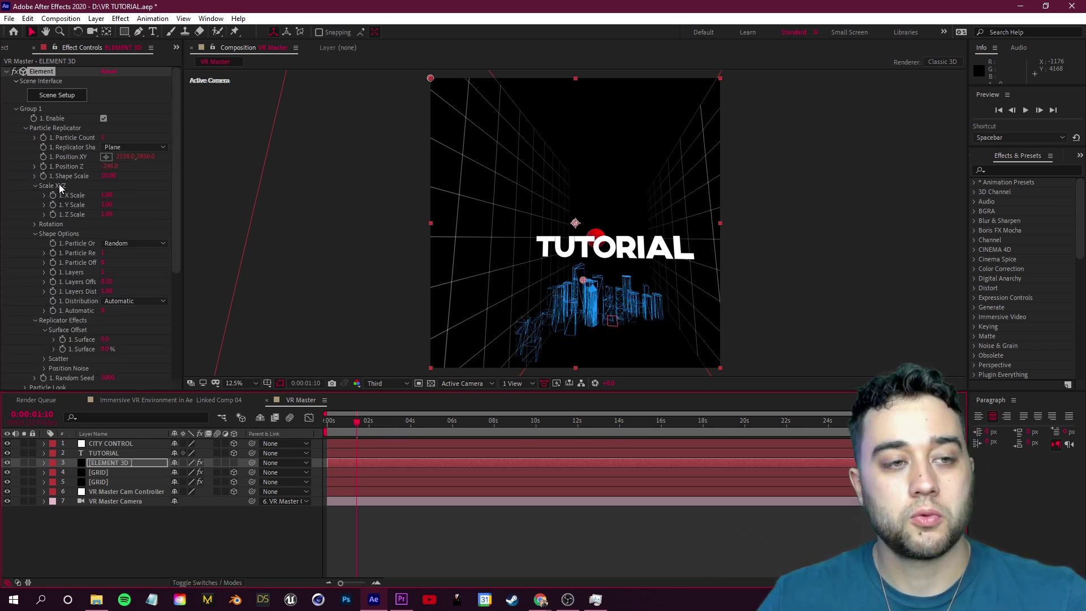
{"action": "left_click", "coordinate": [16, 109]}
{"action": "left_click", "coordinate": [16, 118]}
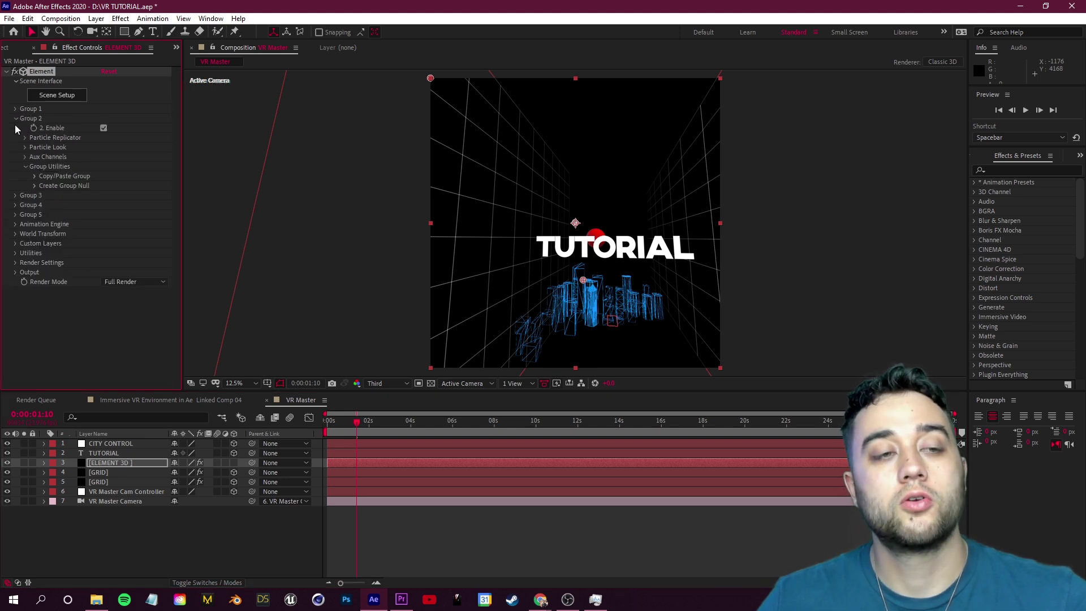
{"action": "left_click", "coordinate": [35, 186]}
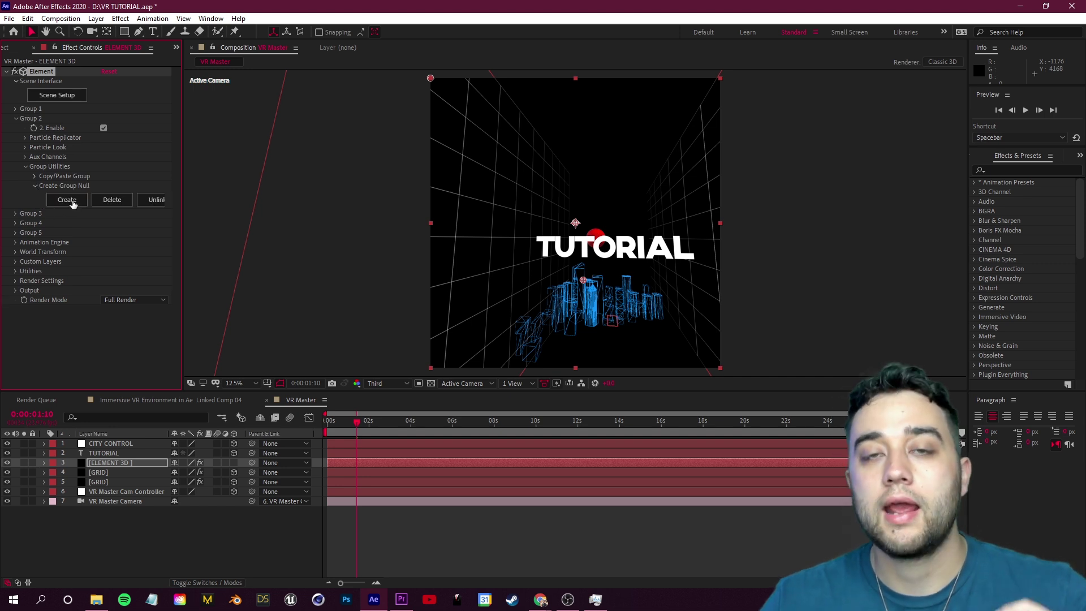
Step: Rename the new Group 2 null layer as PARTCILE CONTROL
{"action": "right_click", "coordinate": [116, 444]}
{"action": "left_click", "coordinate": [136, 422]}
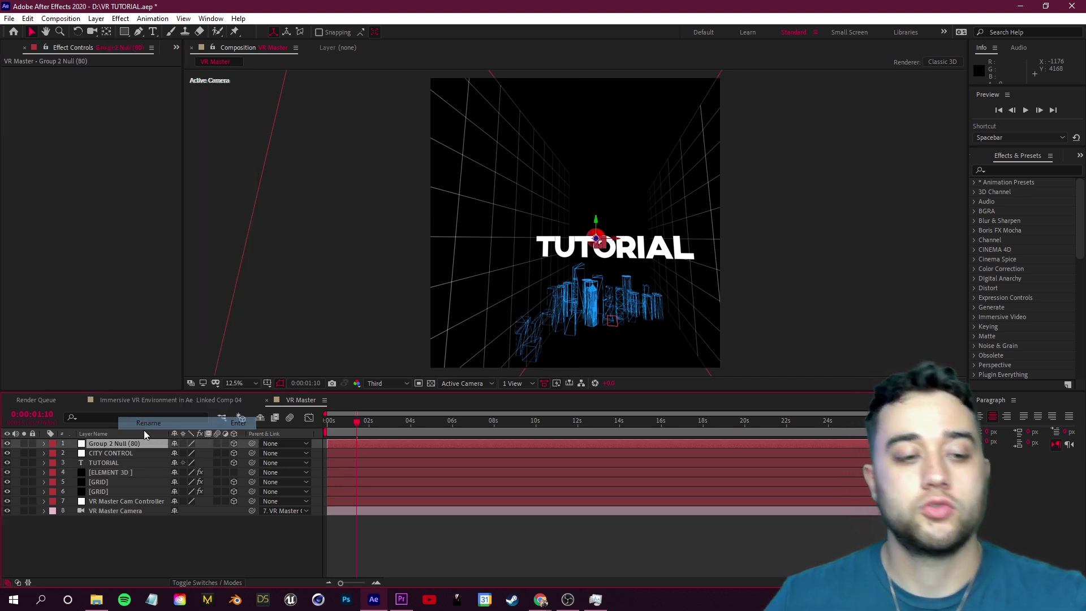
{"action": "type", "text": "PARTCILE CONTROL"}
{"action": "key", "text": "Return"}
Step: Raise the PARTCILE CONTROL null to Y position 1739 so the sphere sits above the text
{"action": "left_click", "coordinate": [44, 445]}
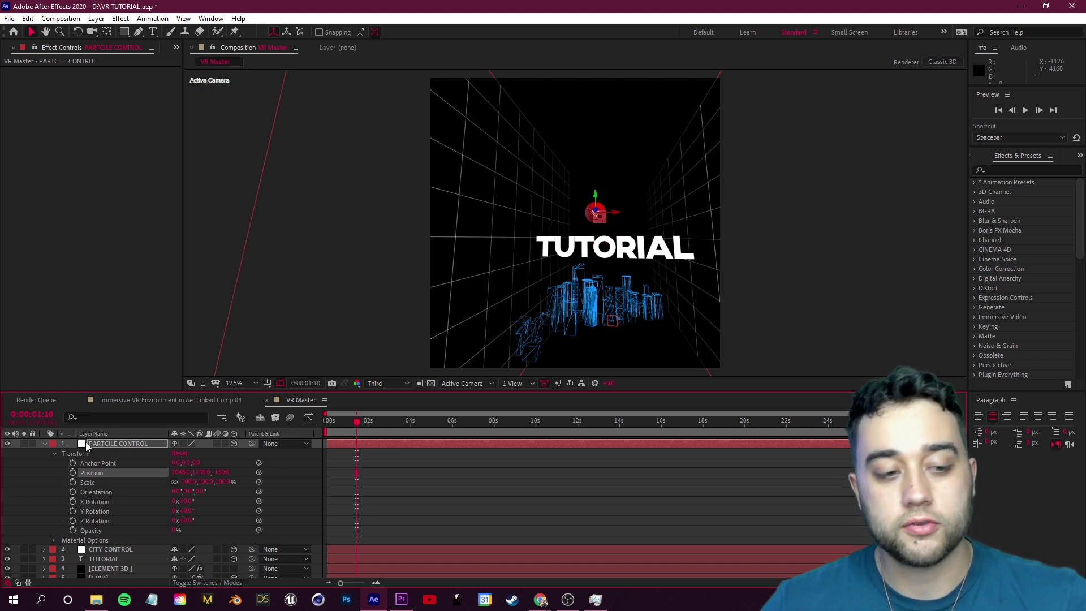
{"action": "left_click", "coordinate": [51, 444]}
{"action": "left_click", "coordinate": [161, 447]}
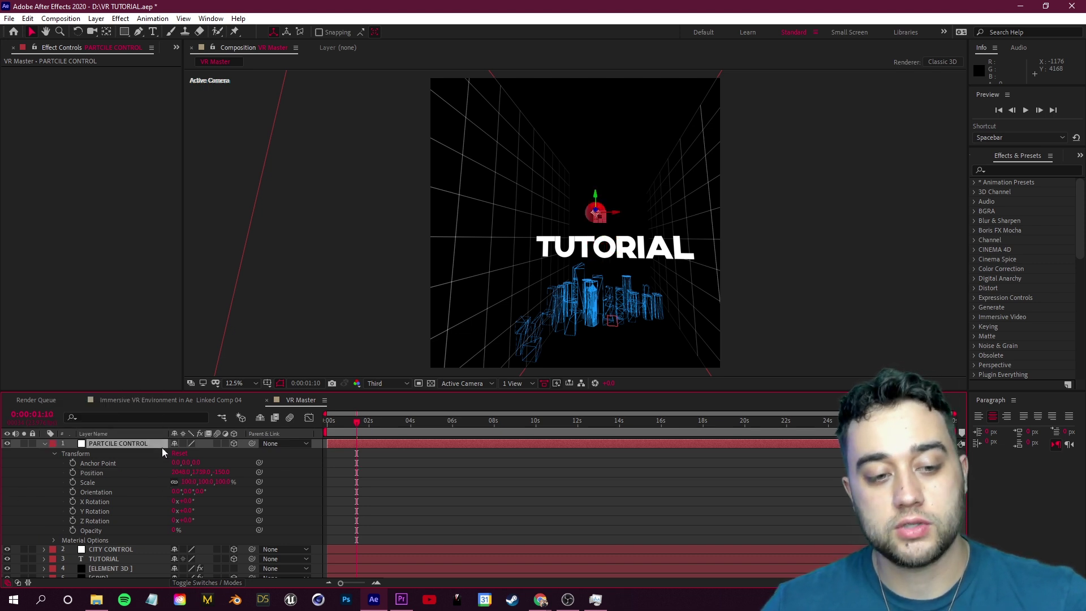
{"action": "left_click", "coordinate": [44, 443]}
Step: Set Group 2's Replicator Shape to Plane on the ELEMENT 3D layer and spread many particles by increasing Particle Count and Shape Scale
{"action": "left_click", "coordinate": [119, 472]}
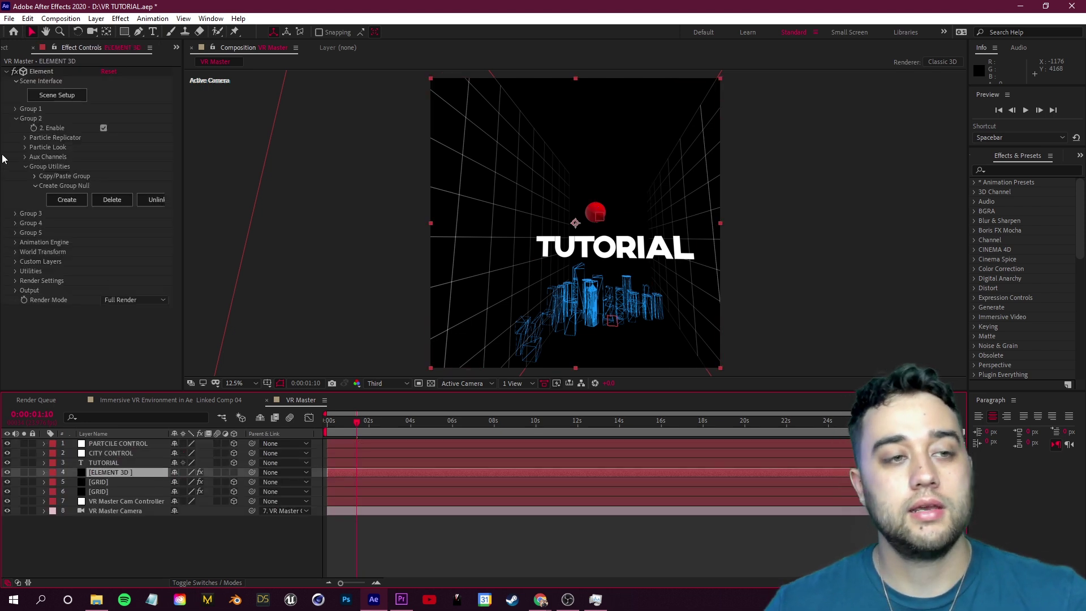
{"action": "left_click", "coordinate": [25, 137]}
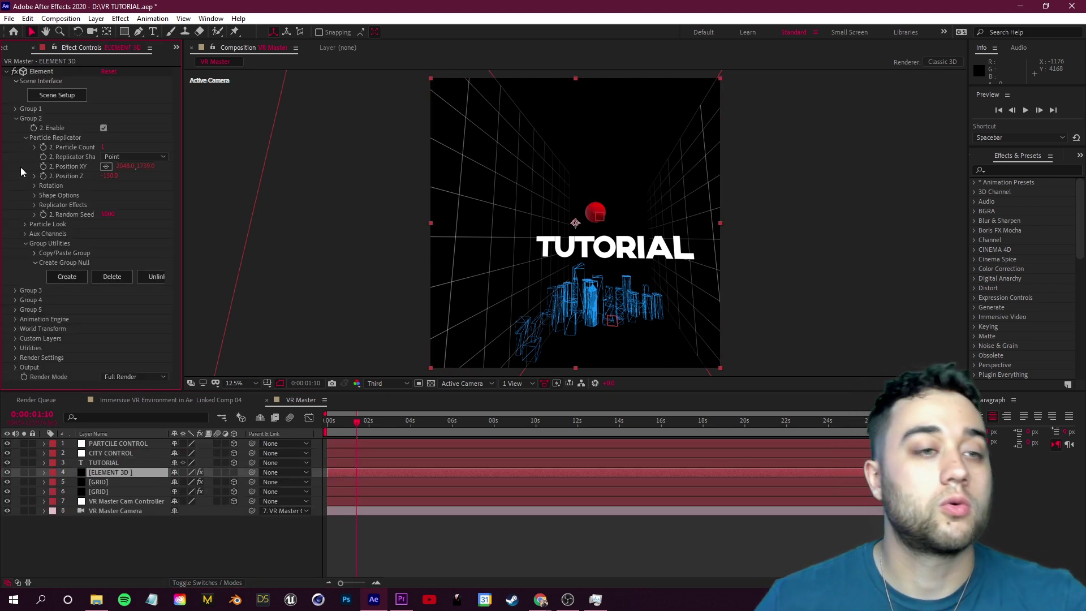
{"action": "left_click", "coordinate": [132, 157]}
{"action": "left_click", "coordinate": [134, 214]}
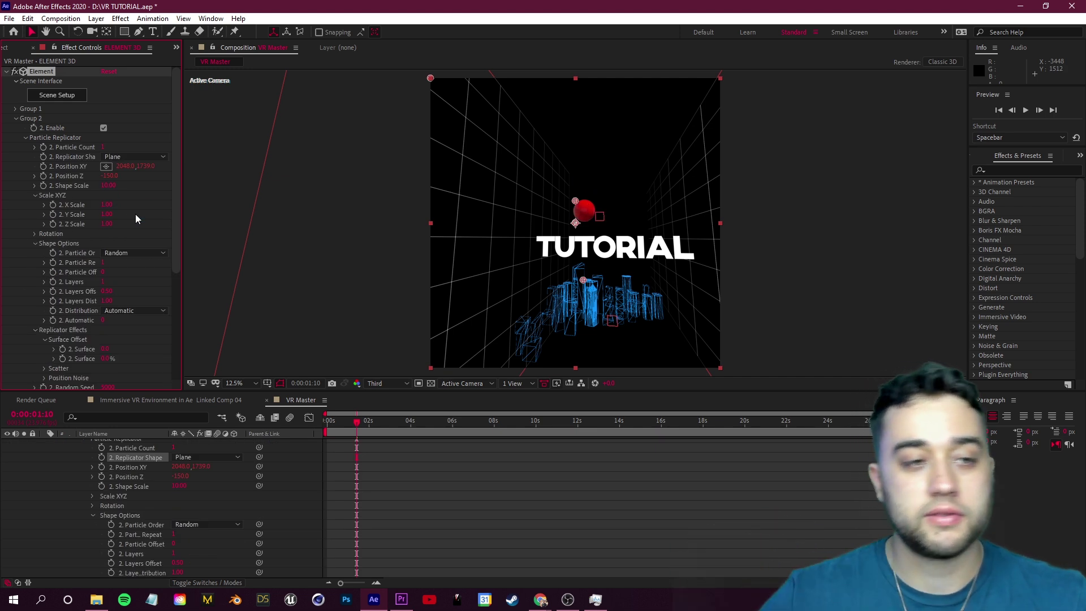
{"action": "left_click_drag", "start_coordinate": [102, 147], "coordinate": [229, 197]}
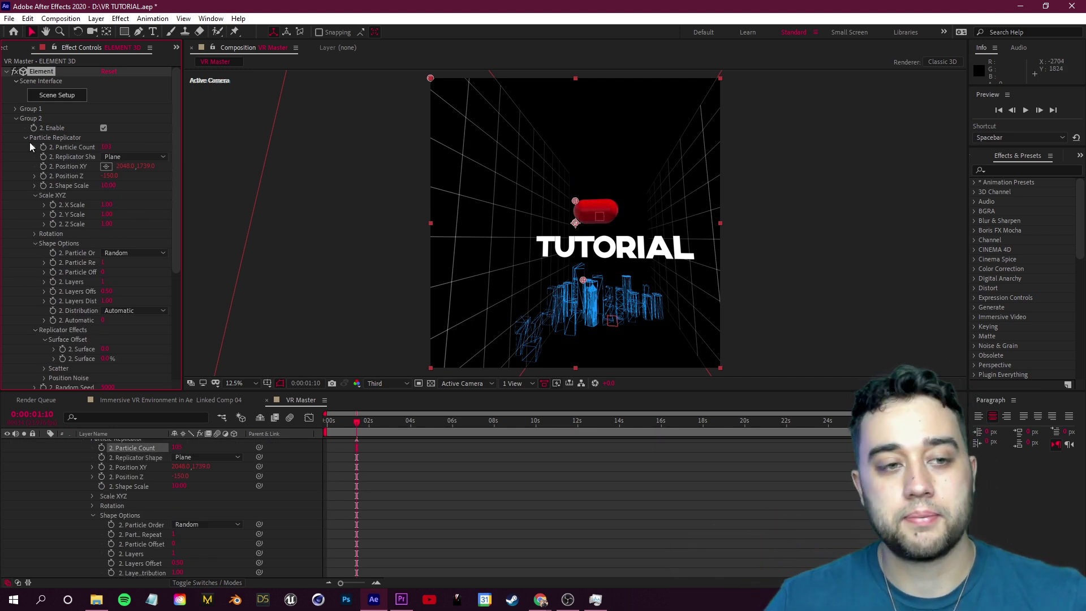
{"action": "left_click_drag", "start_coordinate": [109, 186], "coordinate": [990, 224]}
Step: Change Group 2's Replicator Shape to Sphere, setting Position Z to about 40 and increasing the Shape Scale
{"action": "left_click", "coordinate": [146, 158]}
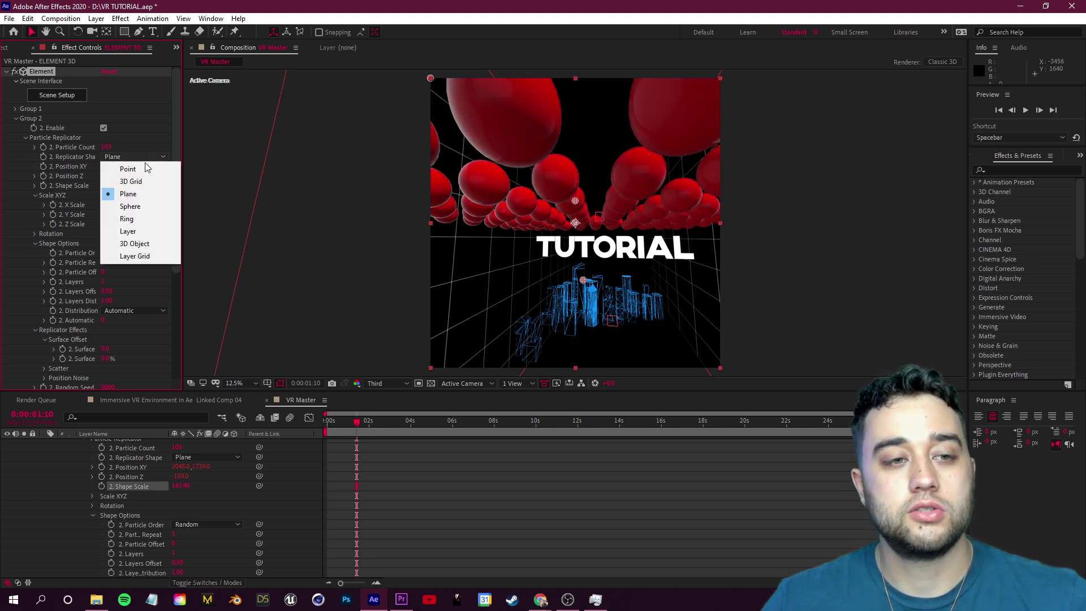
{"action": "left_click", "coordinate": [137, 207]}
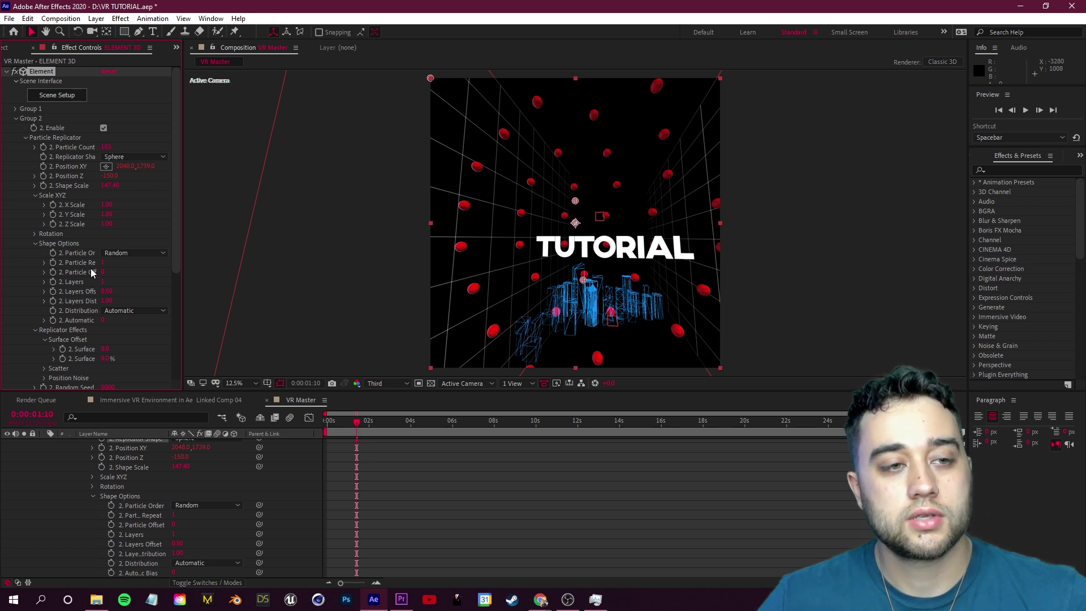
{"action": "left_click_drag", "start_coordinate": [116, 176], "coordinate": [139, 204]}
{"action": "left_click_drag", "start_coordinate": [110, 186], "coordinate": [501, 197]}
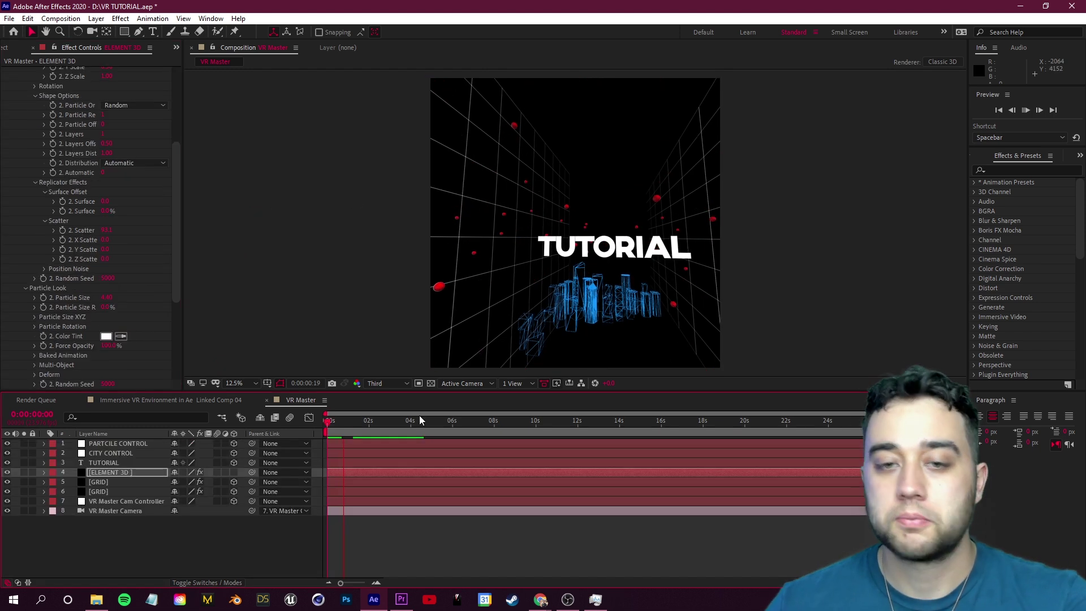
Step: Preview the animation with the particles, return to 0:00:00:00 and save the project
{"action": "key", "text": "space"}
{"action": "left_click_drag", "start_coordinate": [344, 423], "coordinate": [263, 423]}
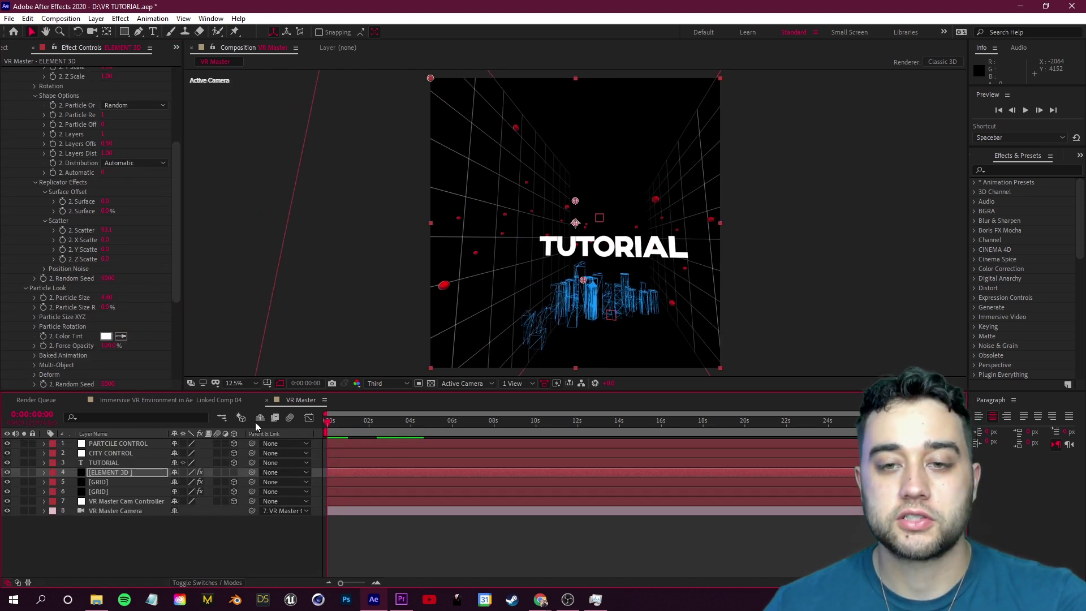
{"action": "left_click", "coordinate": [8, 18]}
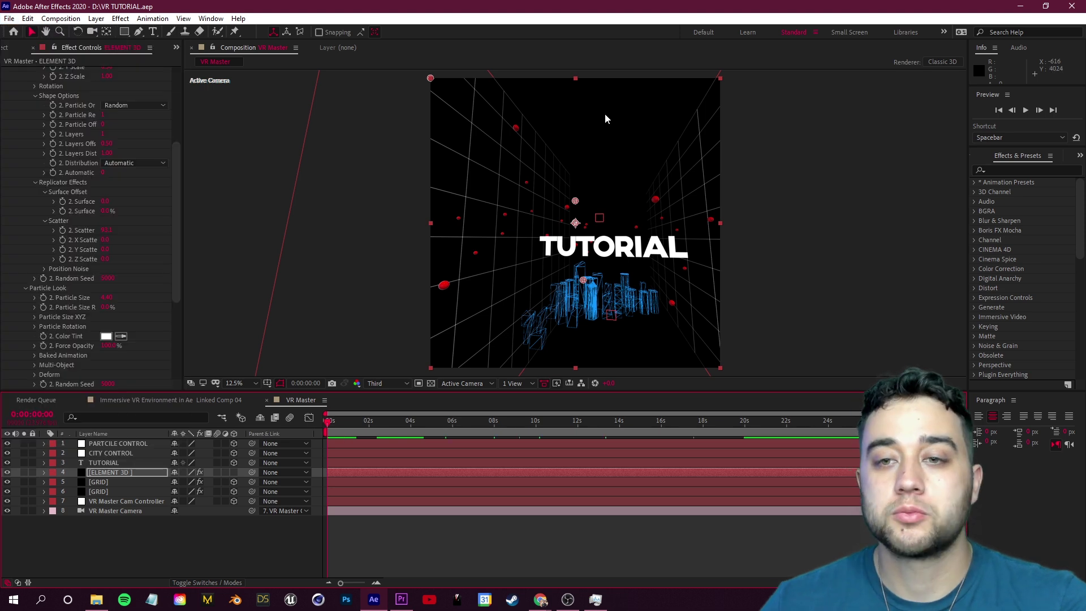
Step: Reopen the Scene Setup of the Element effect on the ELEMENT 3D layer to review its model groups
{"action": "scroll", "coordinate": [592, 120], "scroll_direction": "up", "scroll_amount": 1}
{"action": "scroll", "coordinate": [664, 117], "scroll_direction": "down", "scroll_amount": 1}
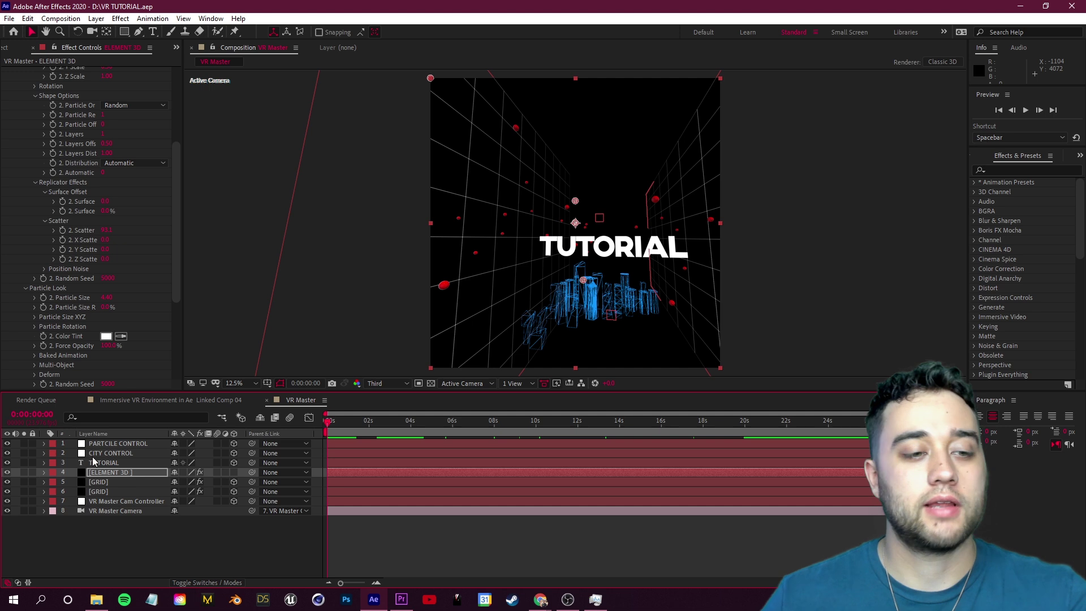
{"action": "scroll", "coordinate": [14, 218], "scroll_direction": "up", "scroll_amount": 5}
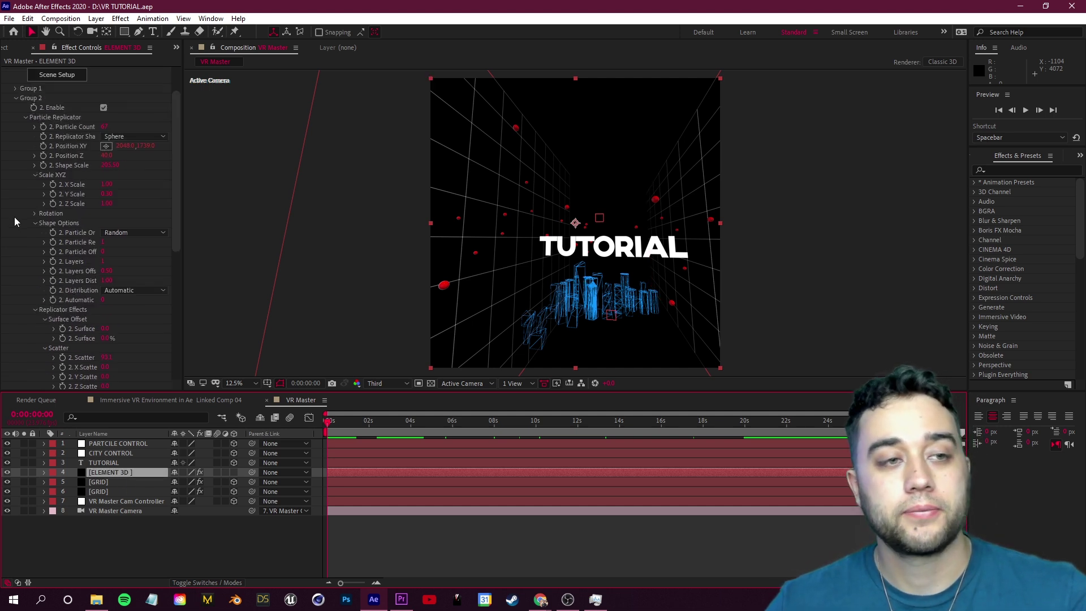
{"action": "left_click", "coordinate": [69, 97]}
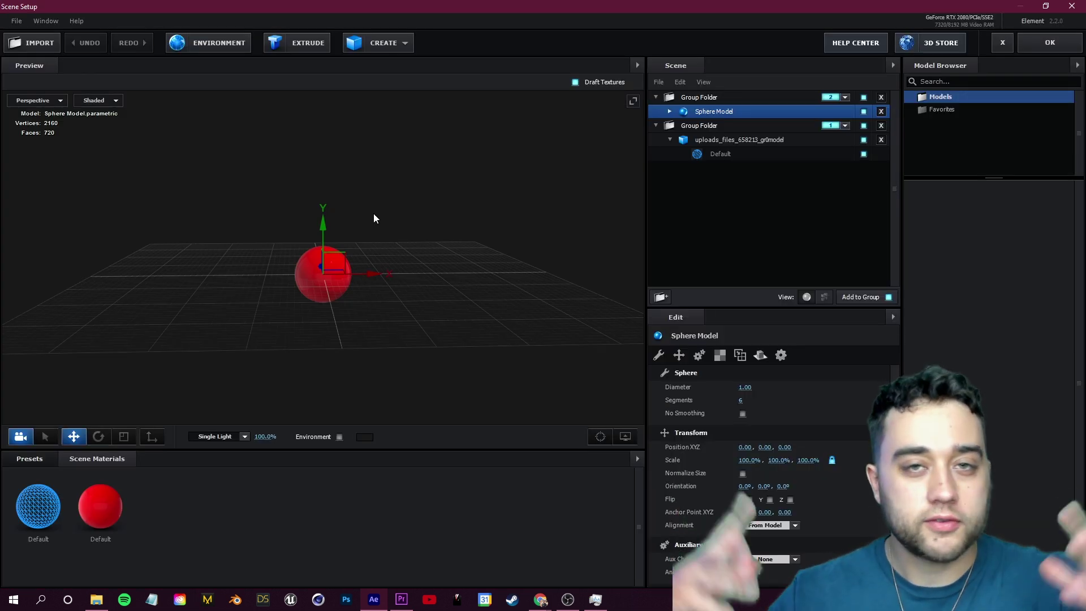
Step: Add a new group folder to the scene, assign it to group 3 and rename it GALAXY
{"action": "left_click", "coordinate": [661, 298]}
{"action": "left_click_drag", "start_coordinate": [715, 112], "coordinate": [700, 90]}
{"action": "left_click", "coordinate": [702, 97]}
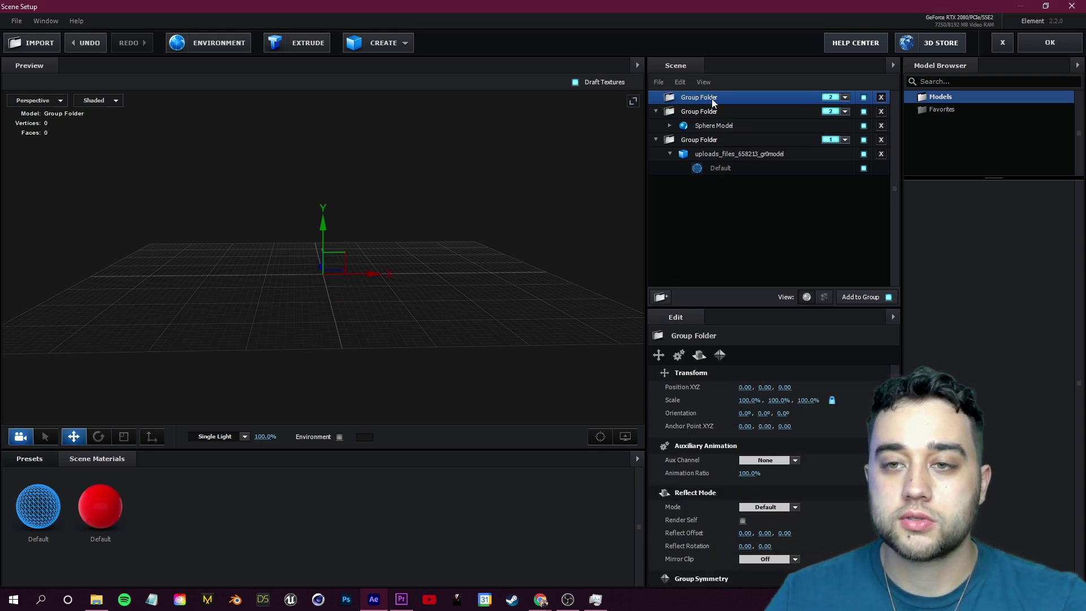
{"action": "left_click", "coordinate": [845, 98]}
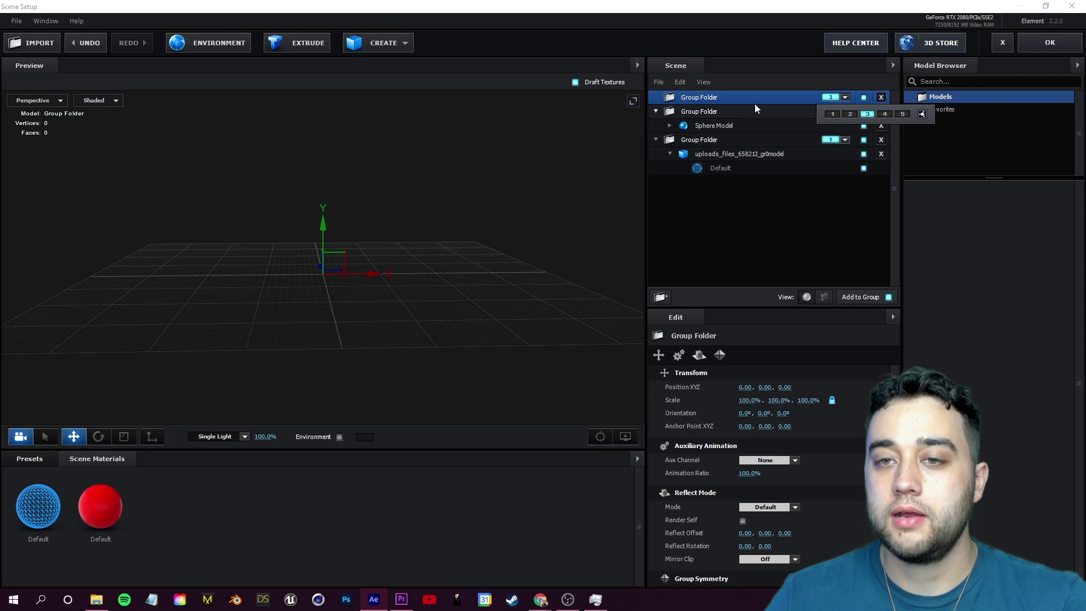
{"action": "type", "text": "GALA"}
{"action": "type", "text": "XZY"}
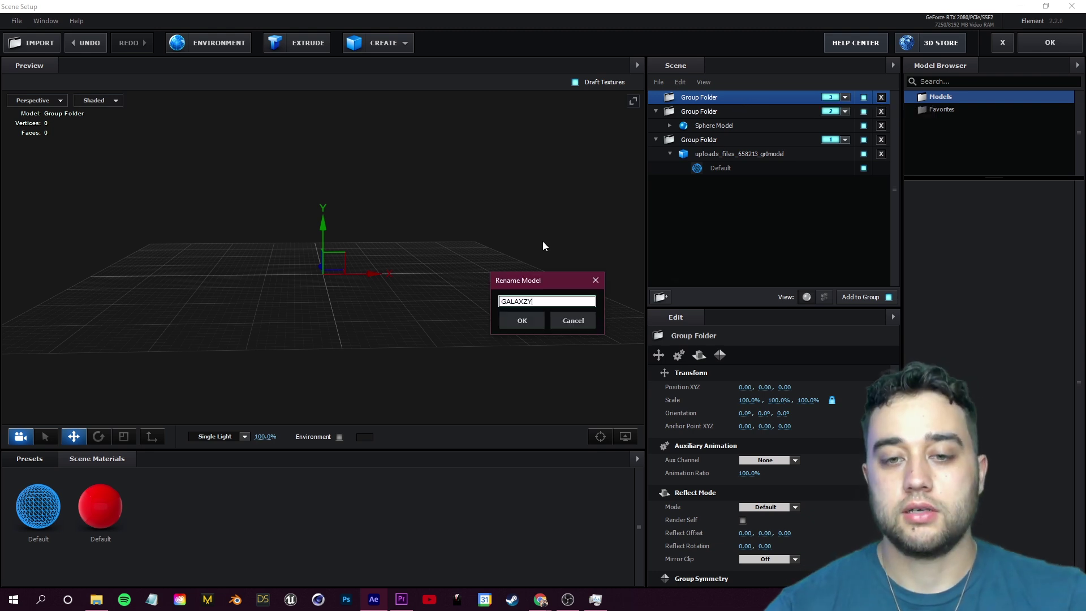
{"action": "key", "text": "BackSpace"}
{"action": "key", "text": "BackSpace"}
{"action": "type", "text": "Y"}
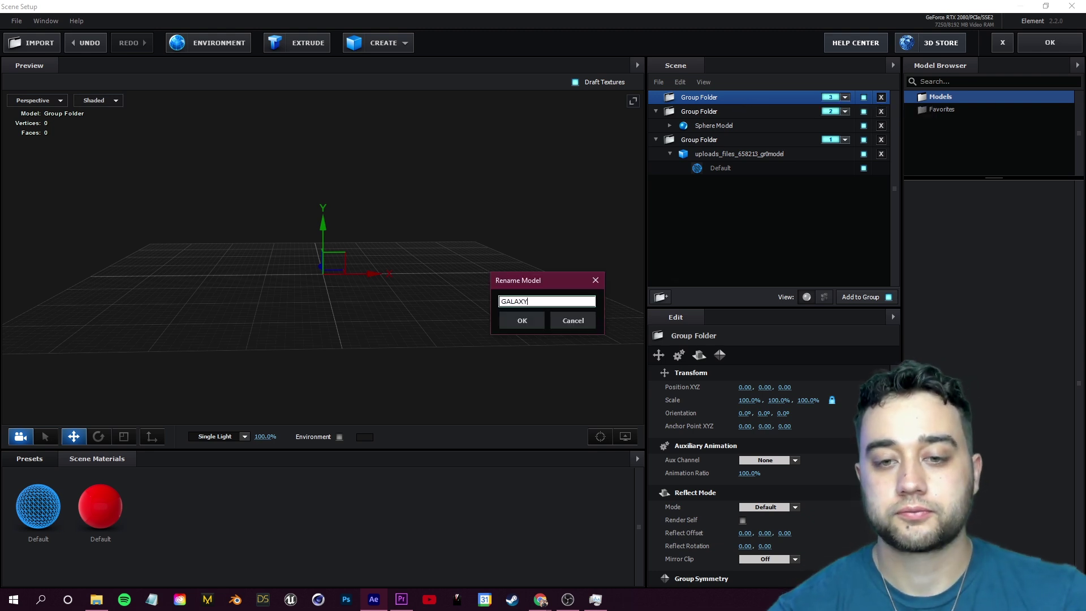
{"action": "left_click", "coordinate": [518, 320]}
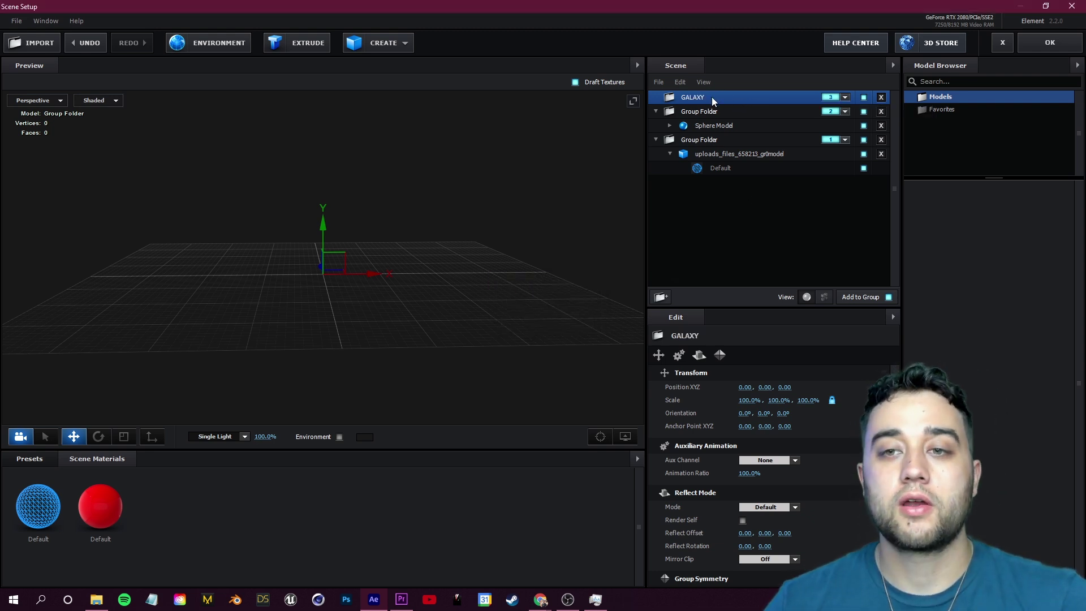
Step: Create a sphere model in the GALAXY folder and set its scale to 10000%
{"action": "left_click", "coordinate": [389, 45]}
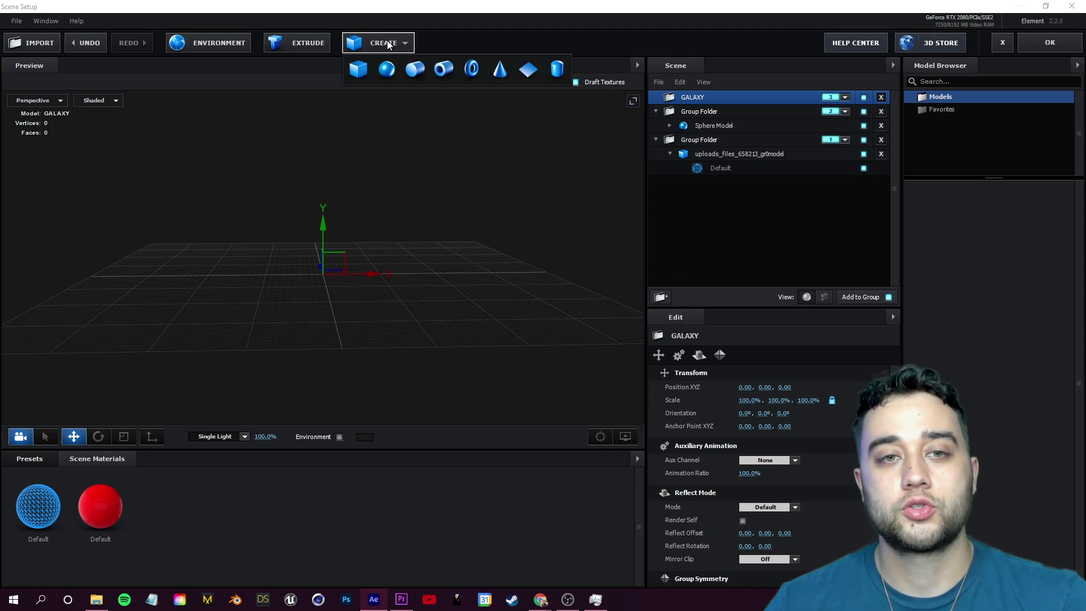
{"action": "left_click", "coordinate": [387, 69]}
{"action": "scroll", "coordinate": [771, 475], "scroll_direction": "down", "scroll_amount": 3}
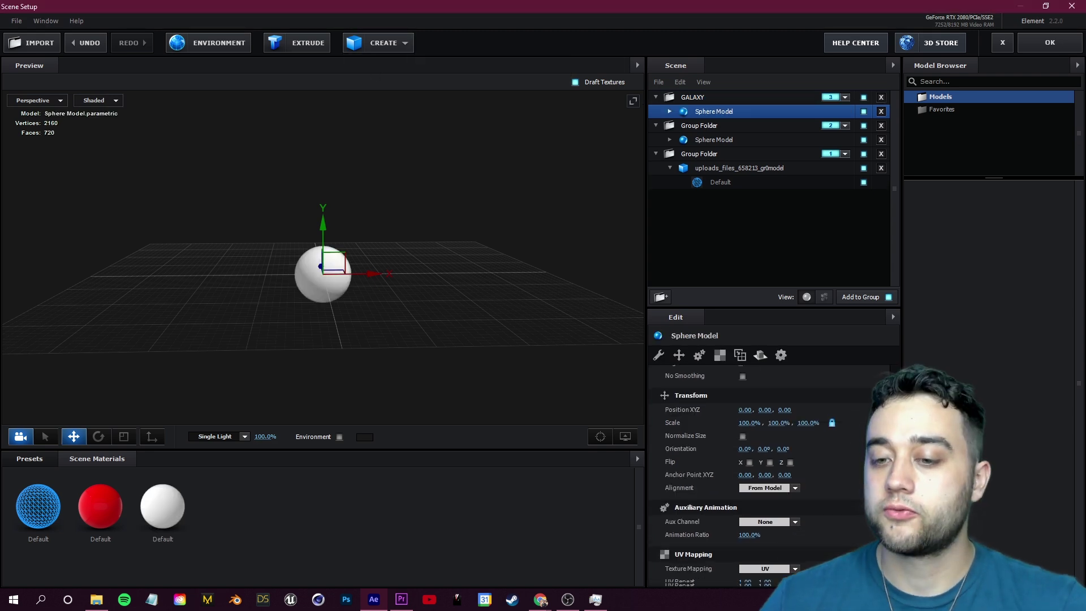
{"action": "scroll", "coordinate": [771, 475], "scroll_direction": "up", "scroll_amount": 2}
{"action": "left_click", "coordinate": [750, 445]}
{"action": "type", "text": "10000"}
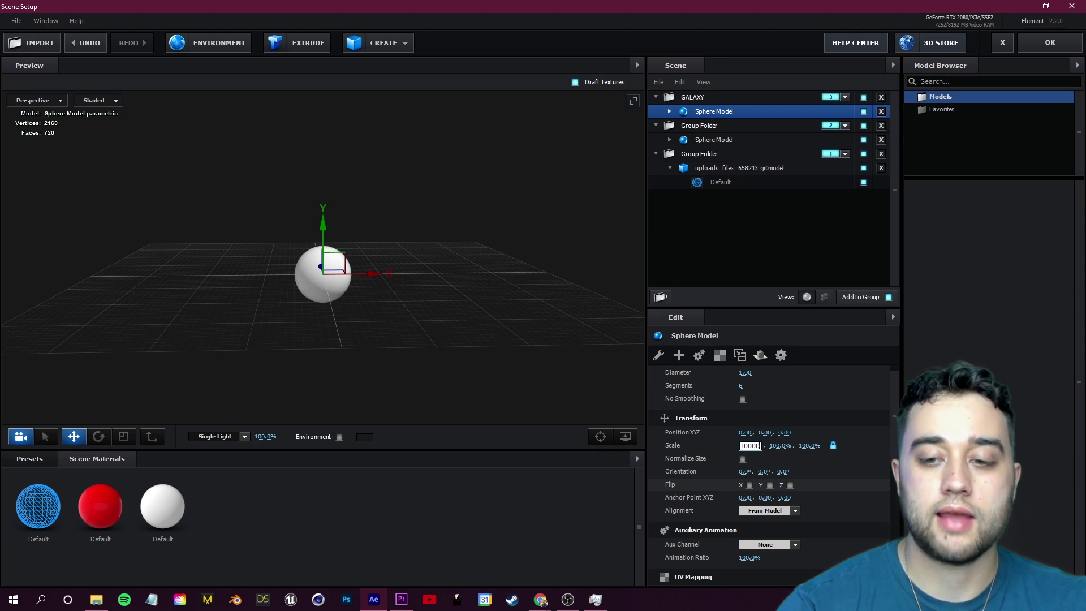
{"action": "key", "text": "Return"}
{"action": "scroll", "coordinate": [301, 276], "scroll_direction": "down", "scroll_amount": 10}
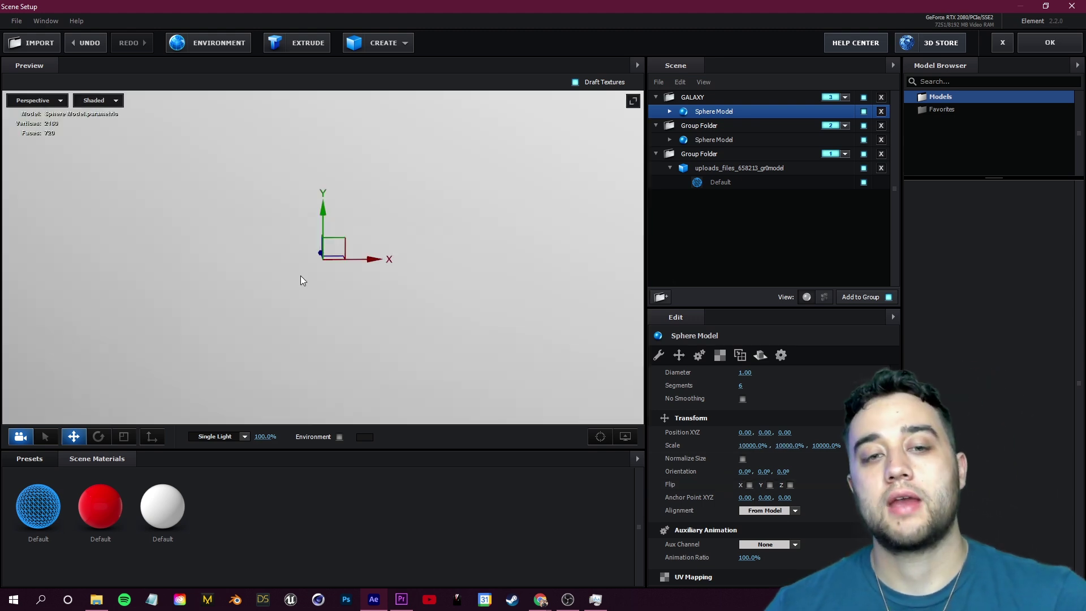
{"action": "scroll", "coordinate": [310, 274], "scroll_direction": "up", "scroll_amount": 5}
{"action": "scroll", "coordinate": [353, 344], "scroll_direction": "up", "scroll_amount": 6}
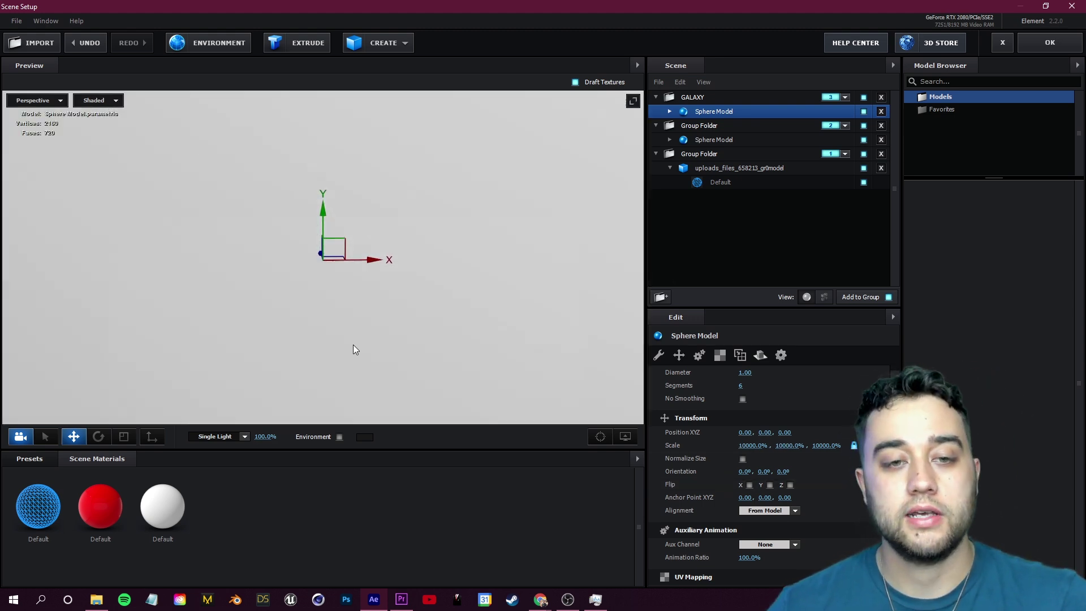
{"action": "scroll", "coordinate": [360, 342], "scroll_direction": "down", "scroll_amount": 3}
{"action": "scroll", "coordinate": [347, 349], "scroll_direction": "down", "scroll_amount": 3}
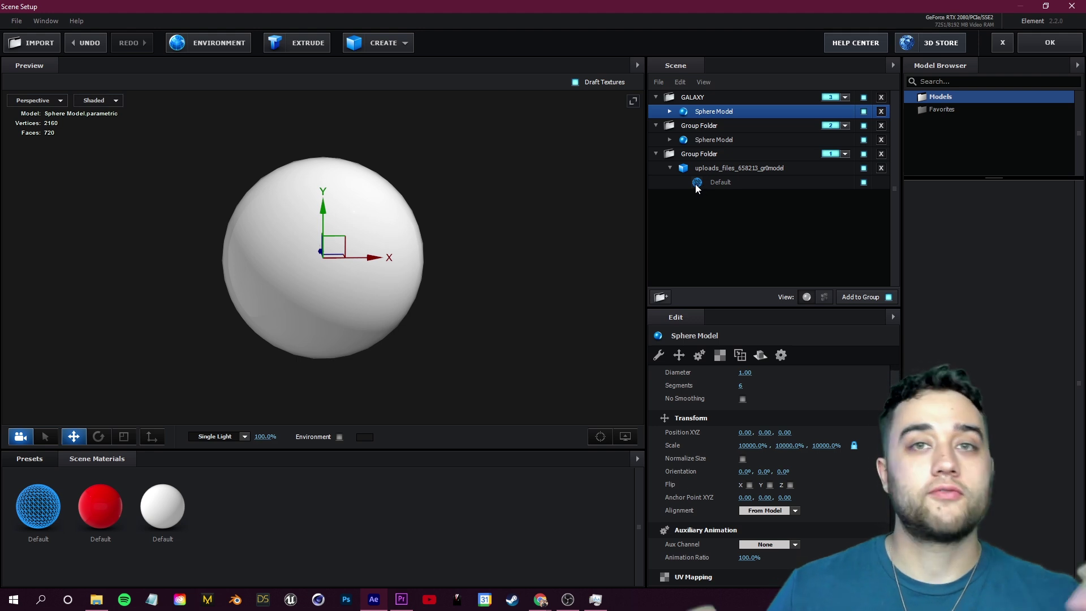
Step: Load the starmap_4k image from the AE VR ENVIRONMENT folder as the diffuse texture of the GALAXY sphere's Default material
{"action": "left_click", "coordinate": [670, 111]}
{"action": "left_click", "coordinate": [724, 127]}
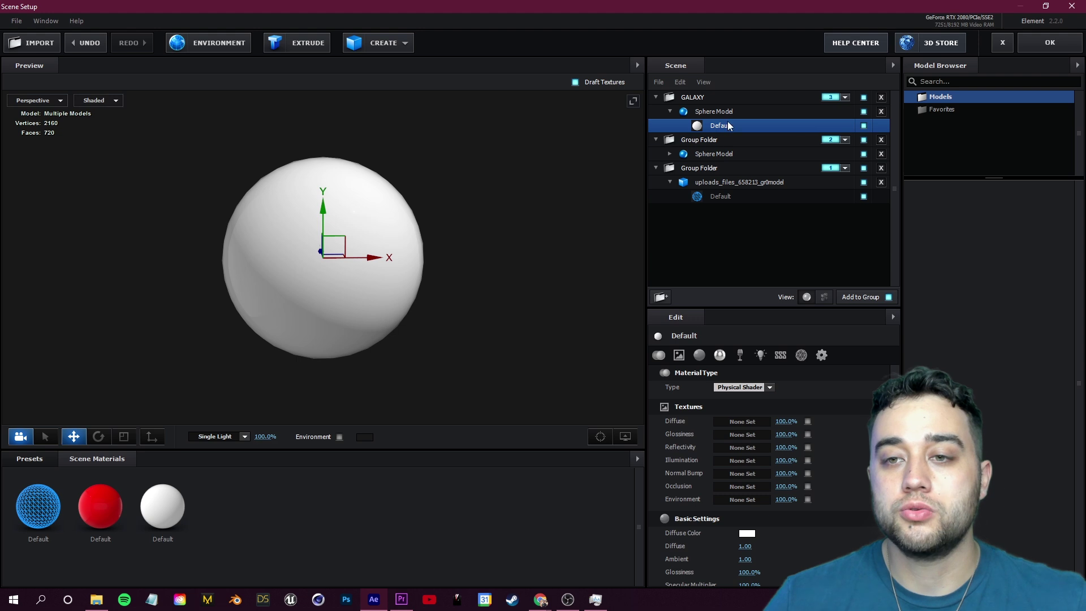
{"action": "left_click", "coordinate": [728, 421]}
{"action": "left_click", "coordinate": [783, 354]}
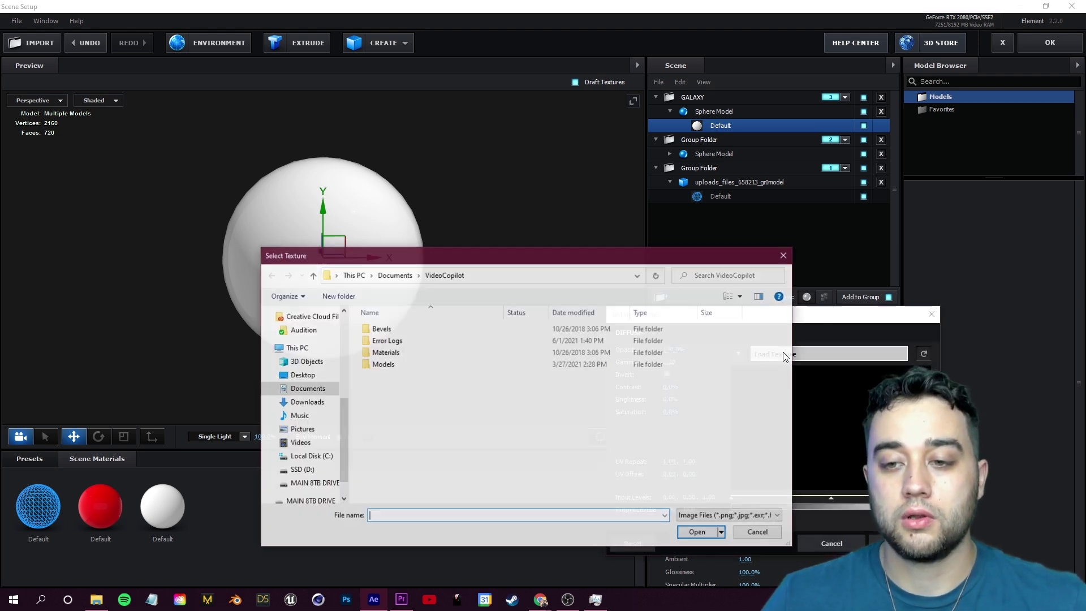
{"action": "left_click", "coordinate": [314, 483]}
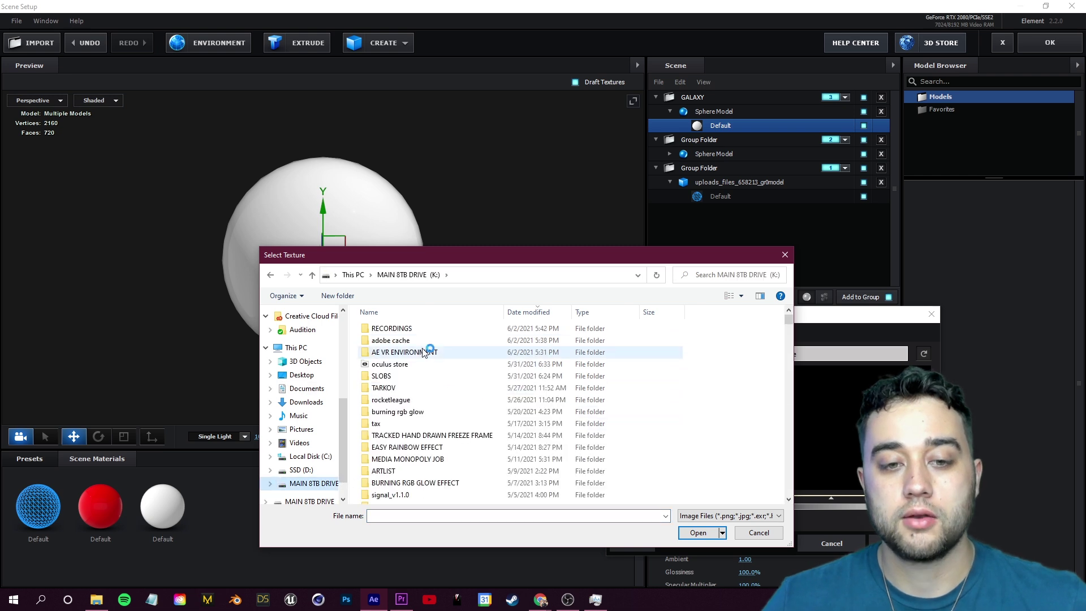
{"action": "double_click", "coordinate": [417, 352]}
{"action": "scroll", "coordinate": [538, 441], "scroll_direction": "down", "scroll_amount": 2}
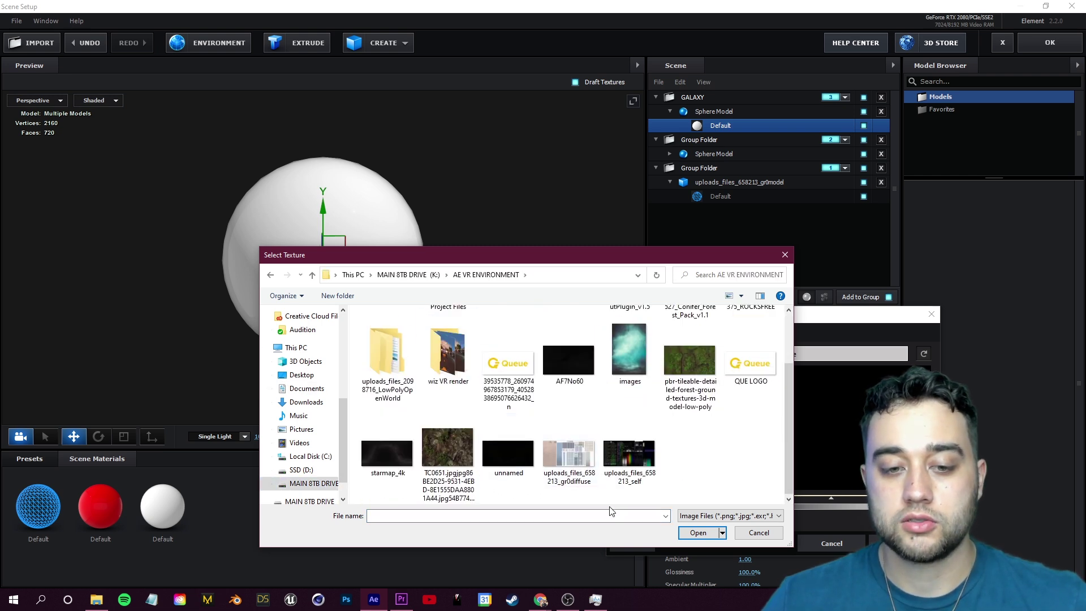
{"action": "left_click", "coordinate": [388, 452]}
{"action": "left_click", "coordinate": [698, 532]}
{"action": "left_click", "coordinate": [903, 543]}
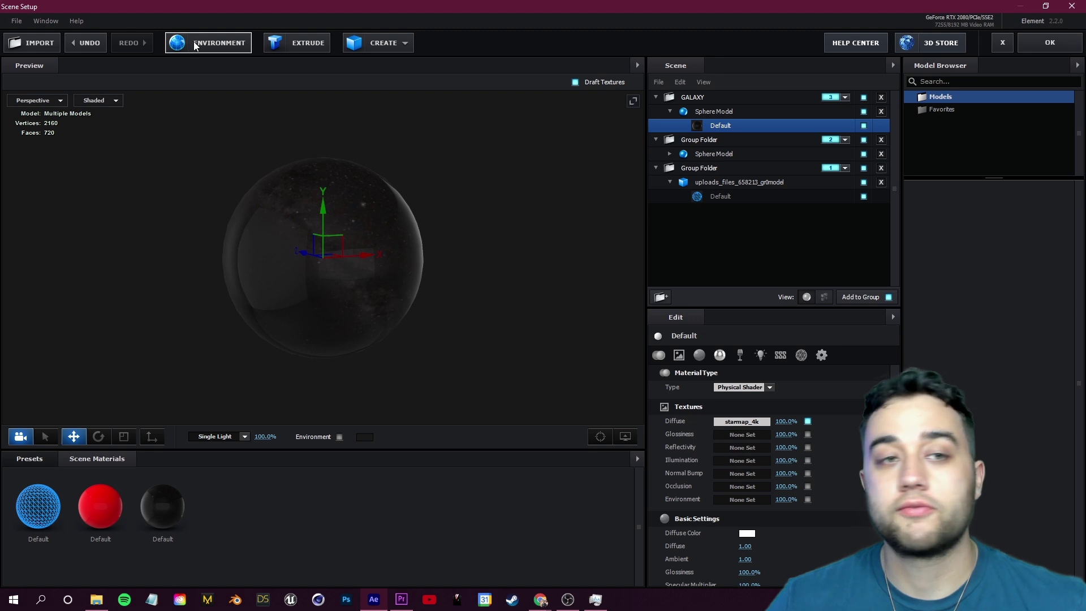
Step: Replace the scene's environment texture with starmap_4k.jpg and apply the Scene Setup
{"action": "left_click", "coordinate": [229, 42]}
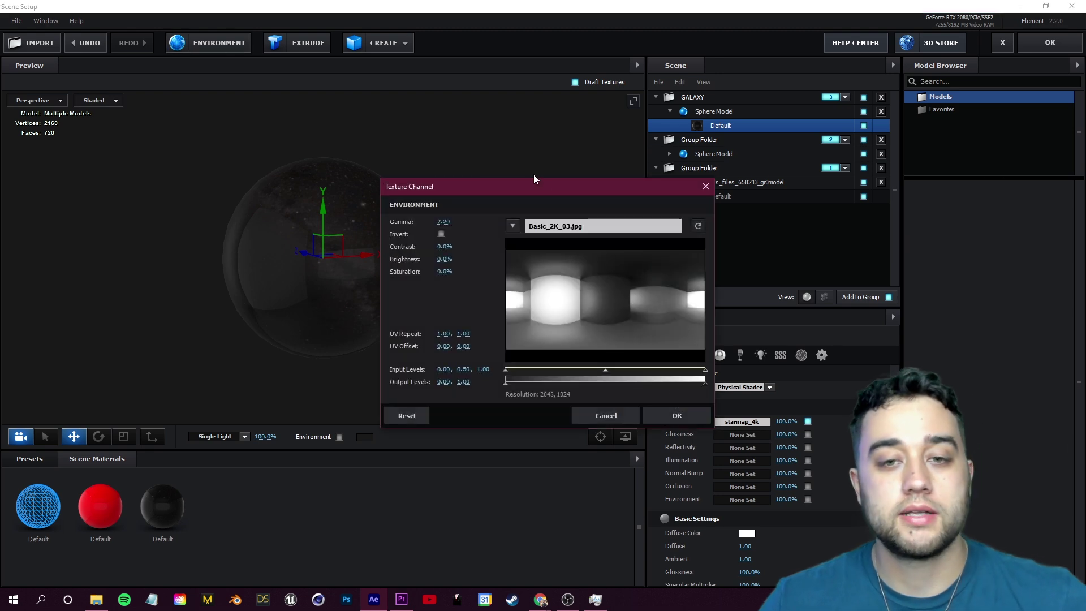
{"action": "left_click", "coordinate": [558, 237]}
{"action": "left_click", "coordinate": [824, 483]}
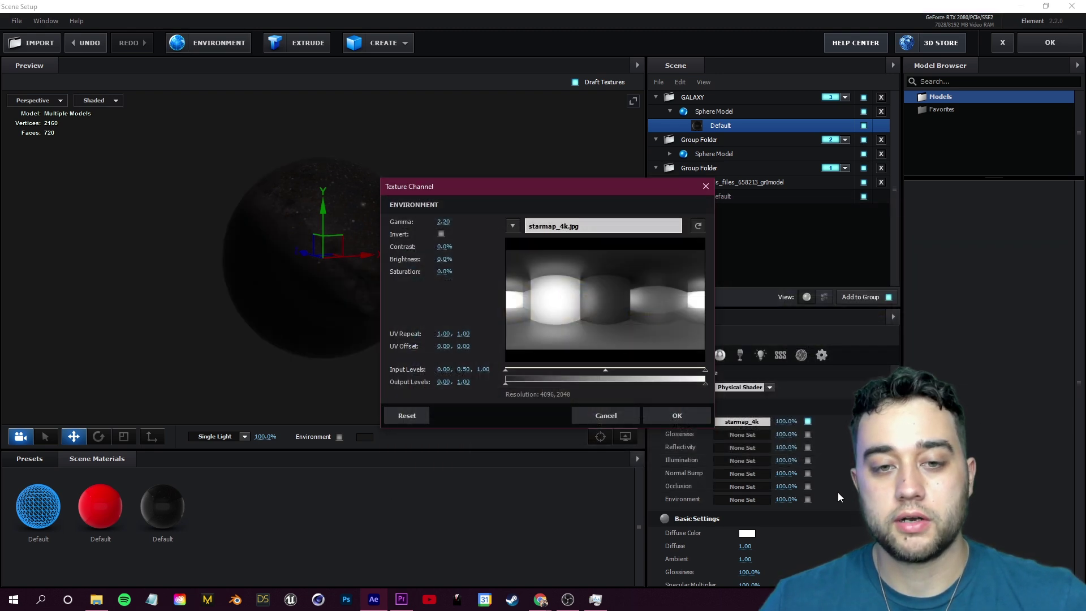
{"action": "left_click", "coordinate": [679, 422]}
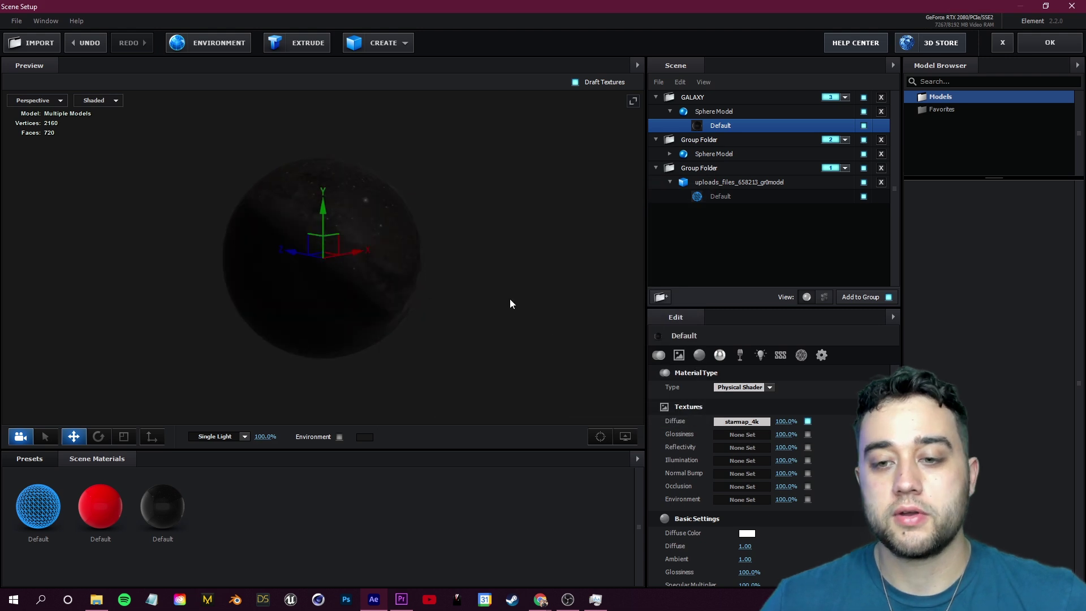
{"action": "left_click", "coordinate": [1050, 42]}
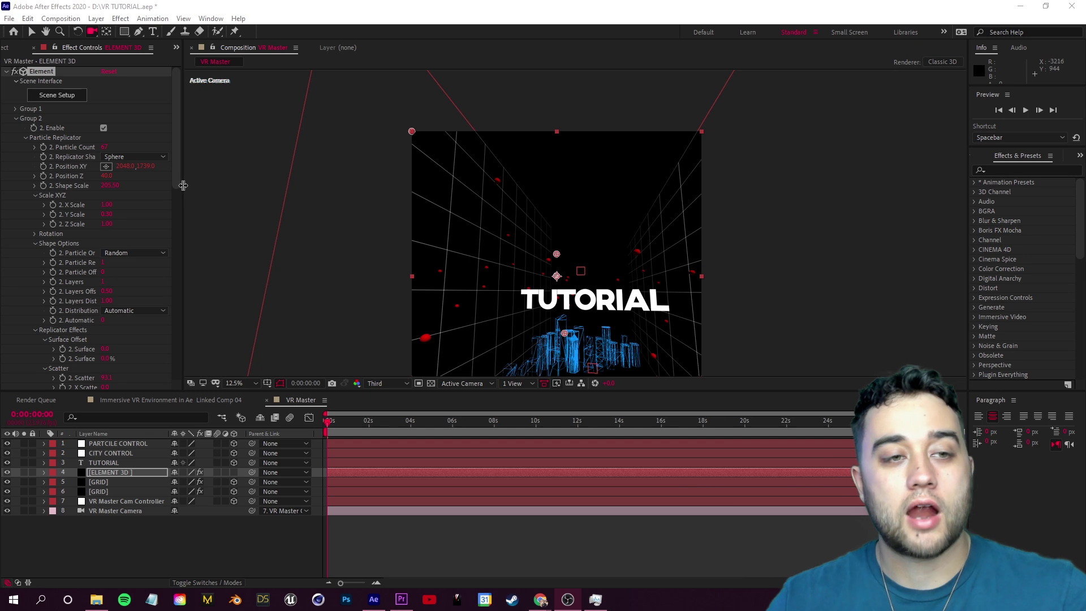
Step: Enable Show in BG for the Physical Environment in the Element effect's Render Settings
{"action": "left_click_drag", "start_coordinate": [176, 142], "coordinate": [159, 320]}
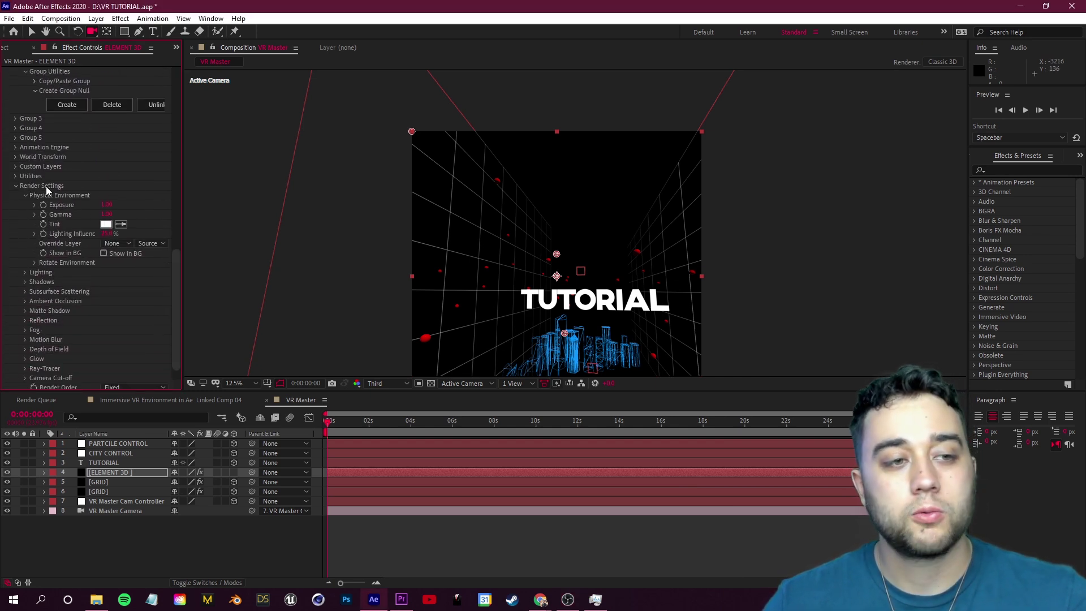
{"action": "left_click", "coordinate": [25, 196]}
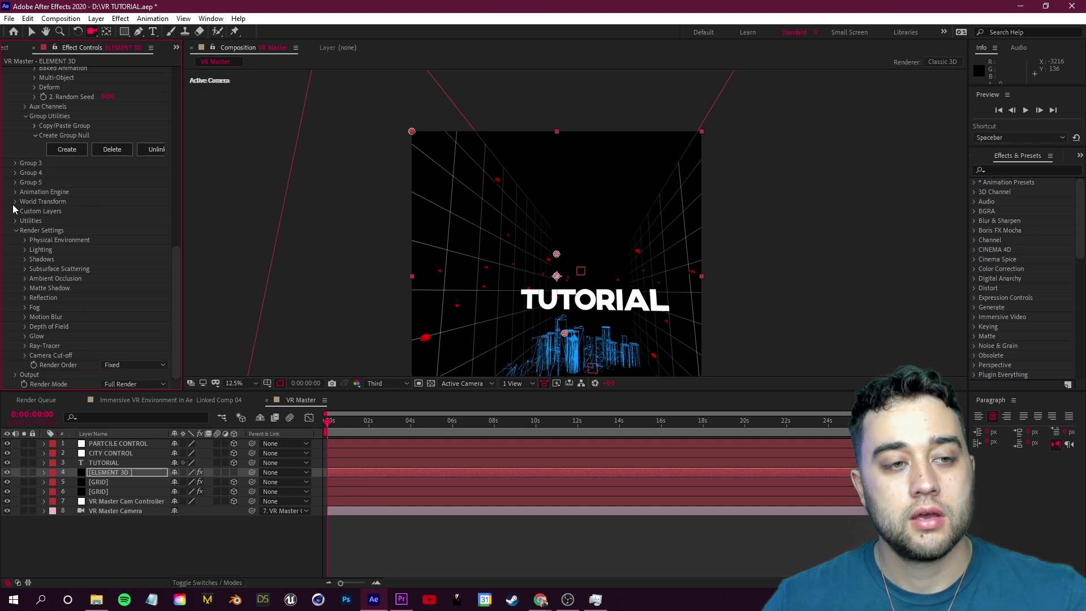
{"action": "left_click", "coordinate": [26, 240]}
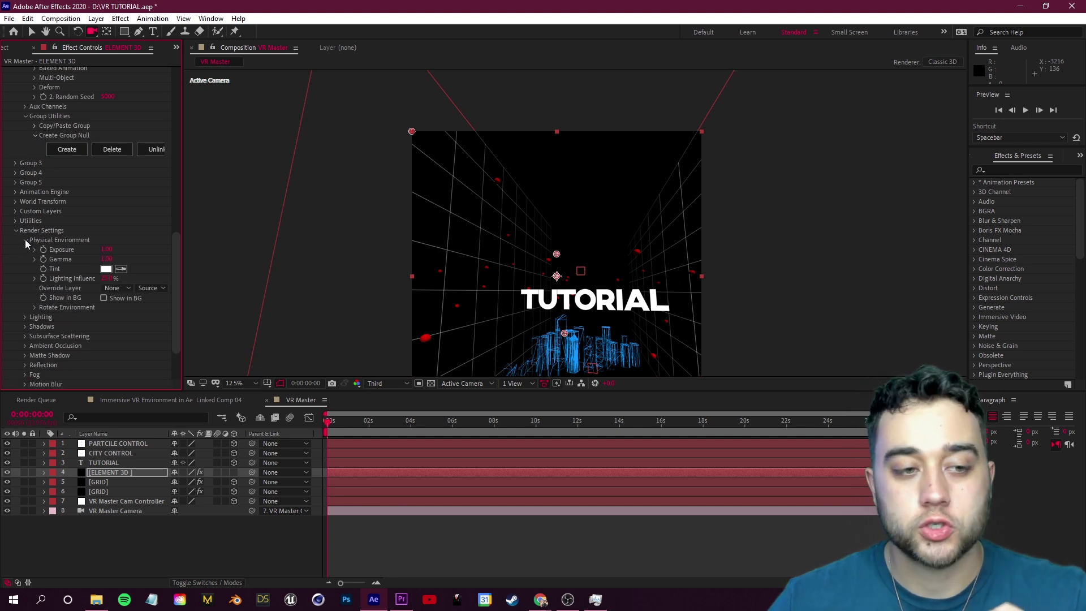
{"action": "left_click", "coordinate": [104, 298]}
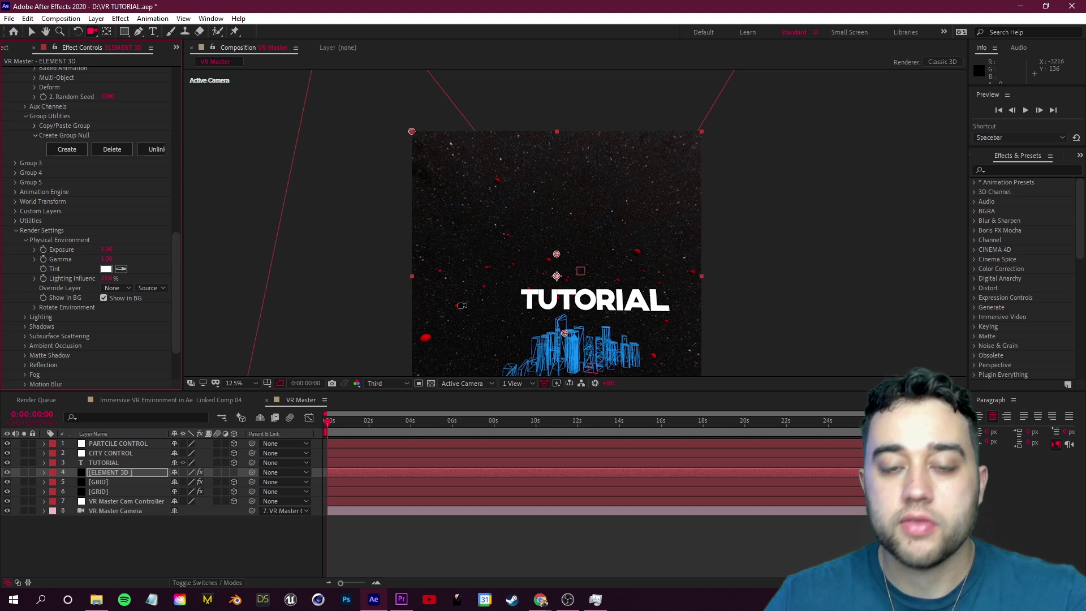
Step: Move both GRID layers above the ELEMENT 3D layer in the VR Master composition
{"action": "scroll", "coordinate": [176, 297], "scroll_direction": "down", "scroll_amount": 1}
{"action": "left_click", "coordinate": [114, 481]}
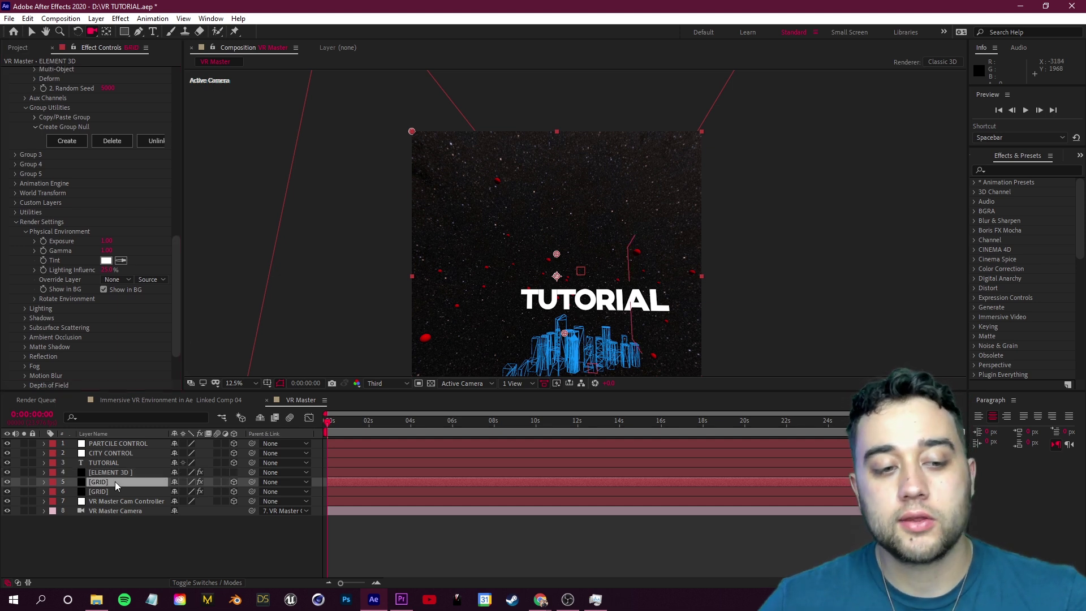
{"action": "left_click", "coordinate": [112, 492], "text": "ctrl"}
{"action": "mouse_move", "coordinate": [109, 483]}
{"action": "left_mouse_down"}
{"action": "mouse_move", "coordinate": [125, 461]}
{"action": "mouse_move", "coordinate": [110, 469]}
{"action": "left_mouse_up"}
{"action": "left_click", "coordinate": [192, 528]}
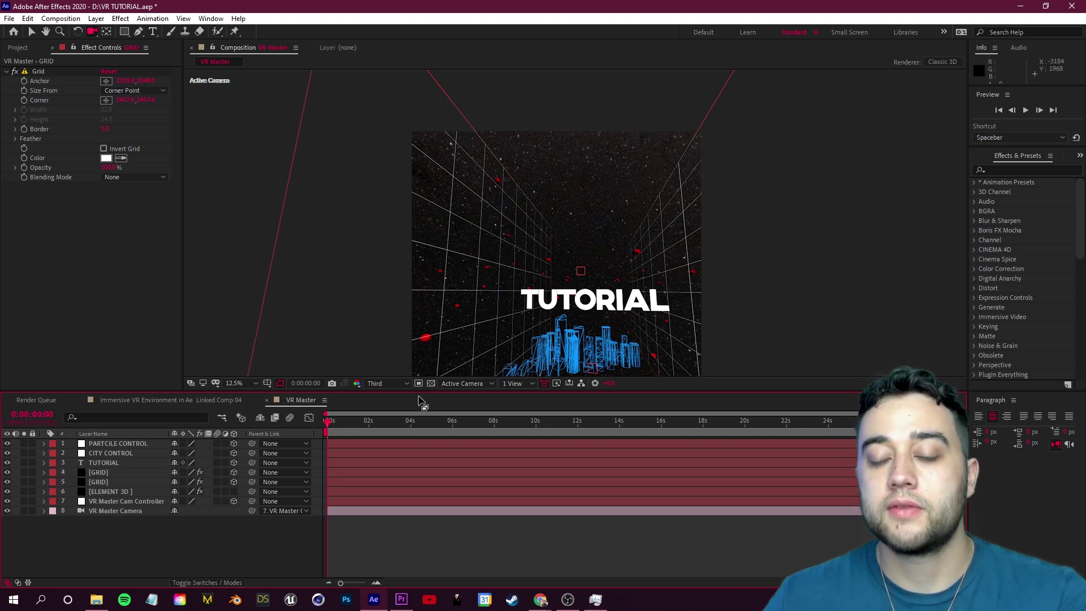
Step: Preview the VR Master animation with the starry background behind the grids and check the surrounding view
{"action": "key", "text": "space"}
{"action": "scroll", "coordinate": [614, 277], "scroll_direction": "down", "scroll_amount": 1}
{"action": "scroll", "coordinate": [615, 278], "scroll_direction": "up", "scroll_amount": 2}
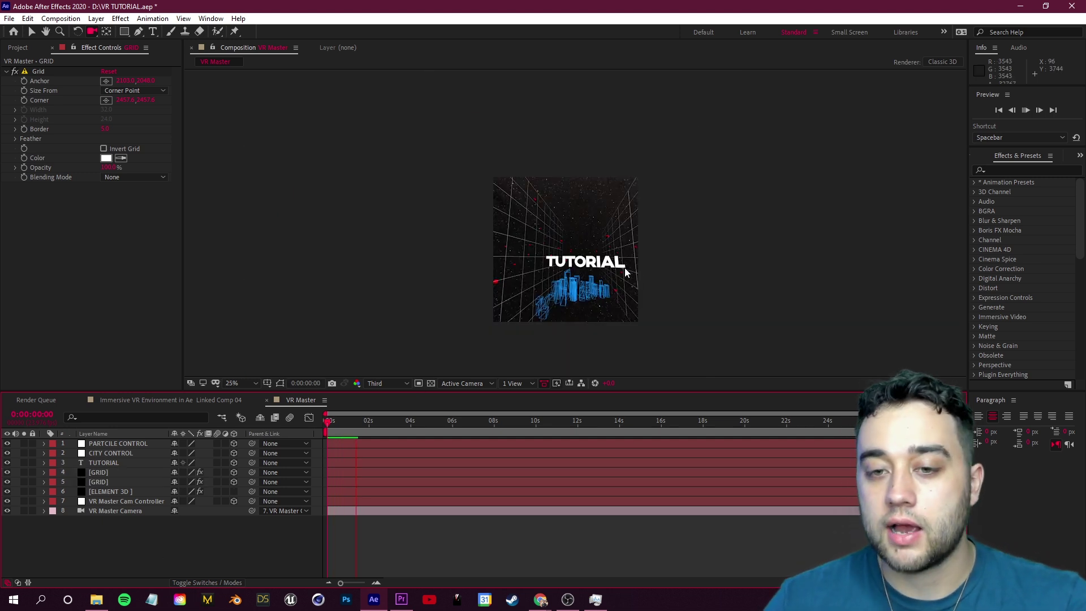
{"action": "key", "text": "space"}
{"action": "scroll", "coordinate": [615, 277], "scroll_direction": "down", "scroll_amount": 1}
{"action": "mouse_move", "coordinate": [633, 230]}
{"action": "left_mouse_down"}
{"action": "mouse_move", "coordinate": [540, 245]}
{"action": "mouse_move", "coordinate": [534, 224]}
{"action": "mouse_move", "coordinate": [543, 201]}
{"action": "mouse_move", "coordinate": [577, 204]}
{"action": "mouse_move", "coordinate": [632, 244]}
{"action": "left_mouse_up"}
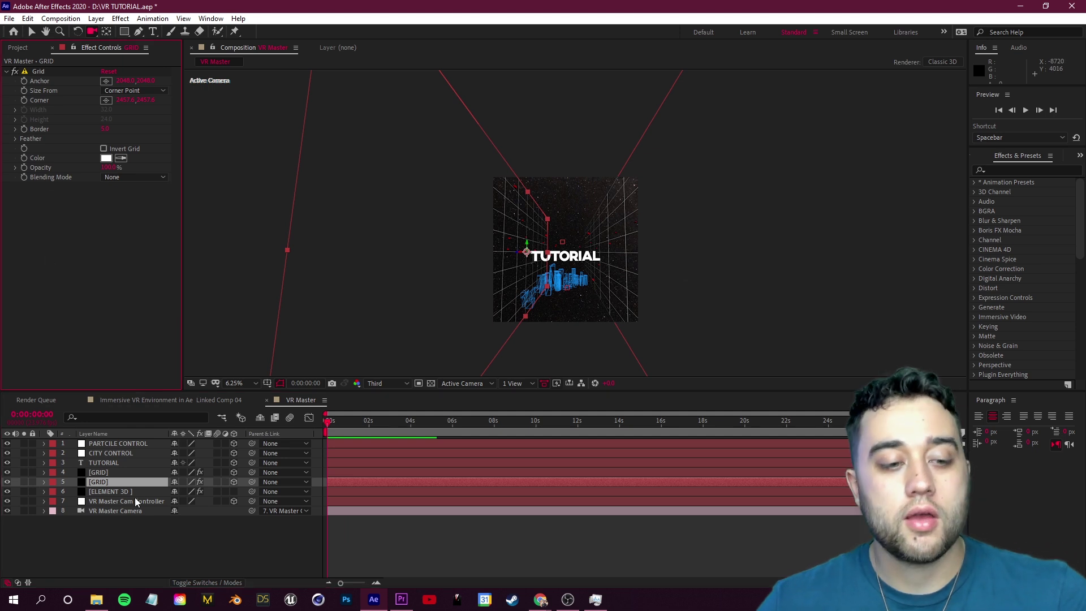
Step: Open the Scene Setup of the Element effect on the ELEMENT 3D layer again
{"action": "left_click", "coordinate": [107, 492]}
{"action": "left_click", "coordinate": [65, 100]}
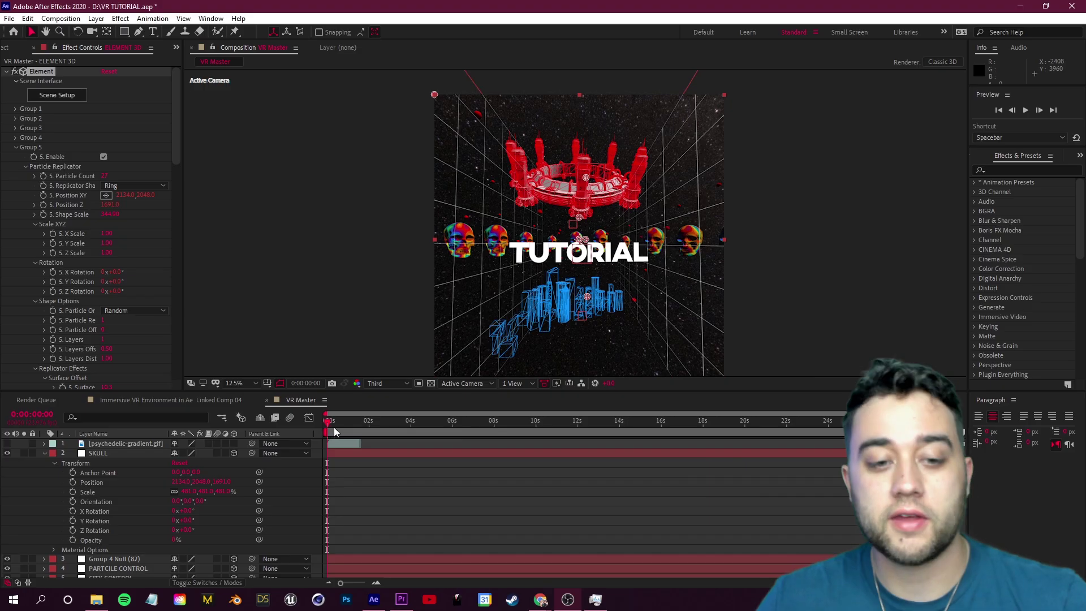
Step: Try the Taper Amount and Twist X deformations on Group 5's skulls, undoing each change
{"action": "left_click_drag", "start_coordinate": [337, 421], "coordinate": [325, 421]}
{"action": "left_click_drag", "start_coordinate": [173, 153], "coordinate": [188, 265]}
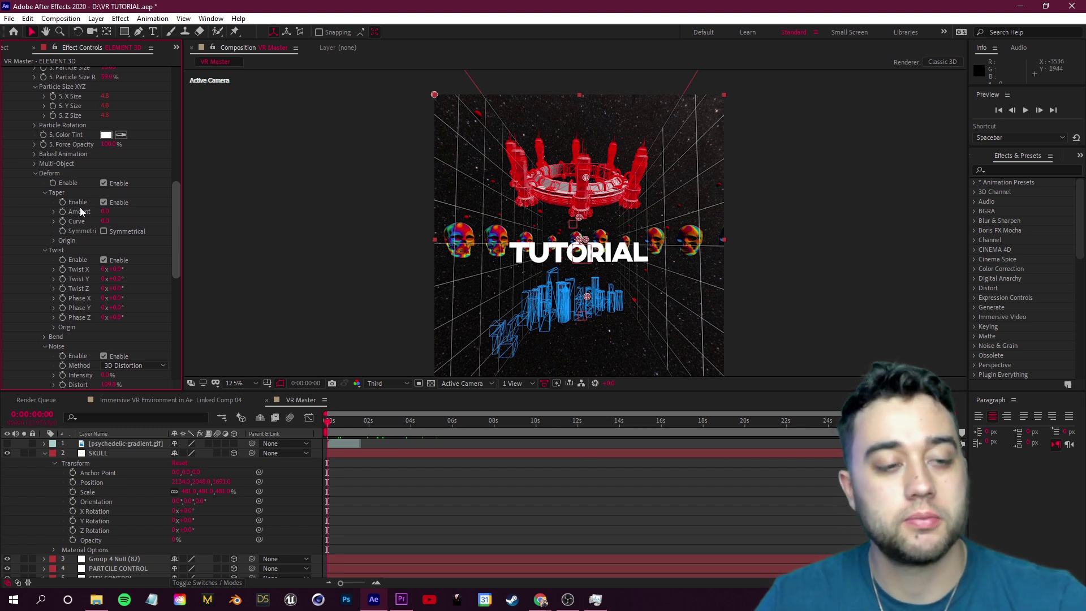
{"action": "left_click_drag", "start_coordinate": [104, 212], "coordinate": [509, 255]}
{"action": "key", "text": "ctrl+z"}
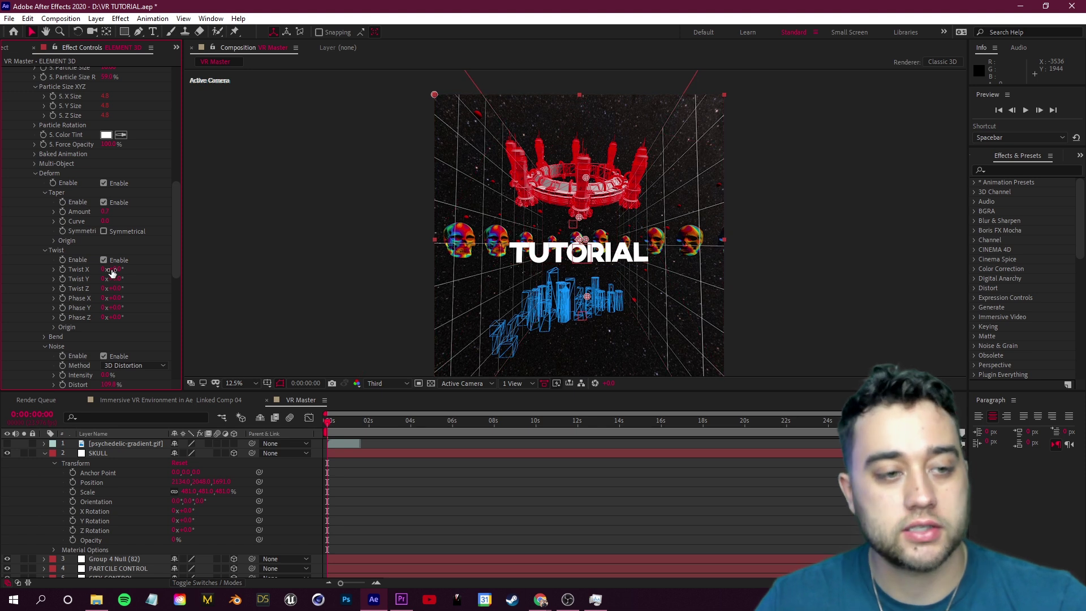
{"action": "left_click_drag", "start_coordinate": [119, 271], "coordinate": [346, 303]}
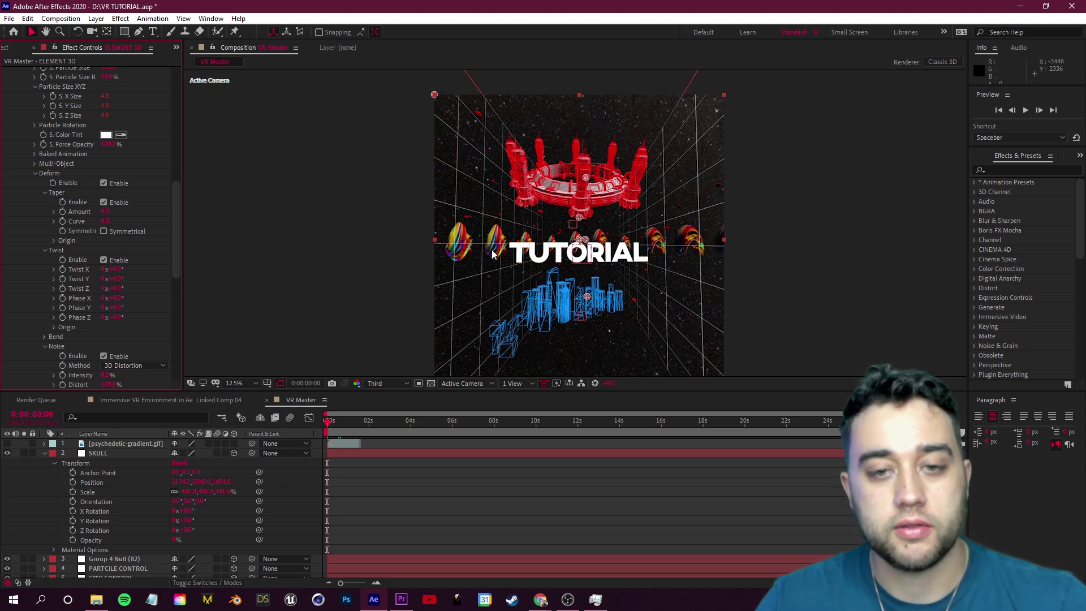
Step: Adjust the Noise Intensity in Group 5's Deform settings to distort the skulls
{"action": "scroll", "coordinate": [29, 328], "scroll_direction": "down", "scroll_amount": 3}
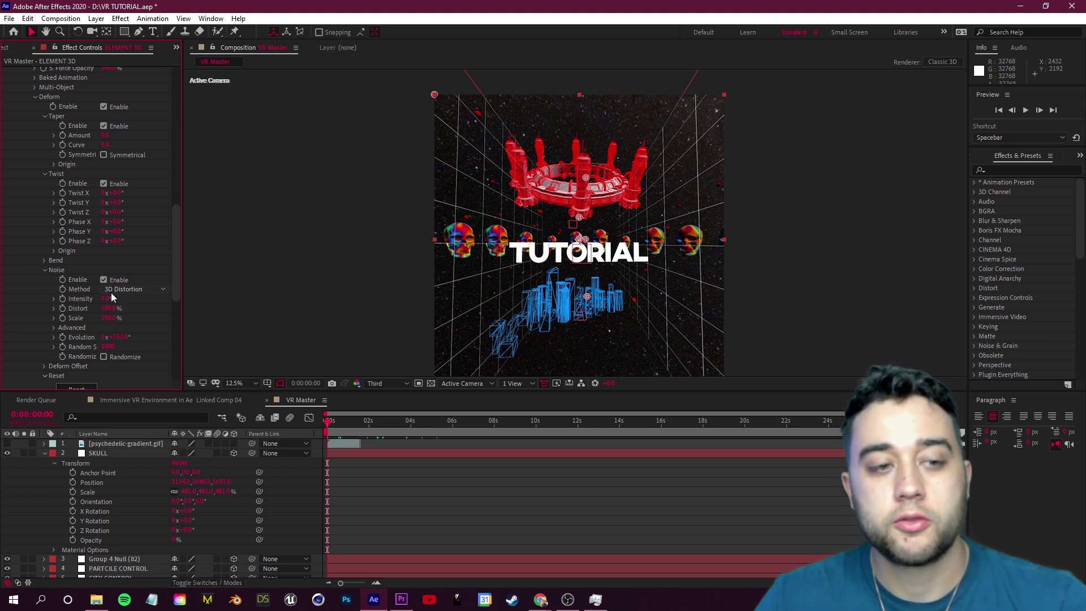
{"action": "left_click_drag", "start_coordinate": [137, 299], "coordinate": [201, 301]}
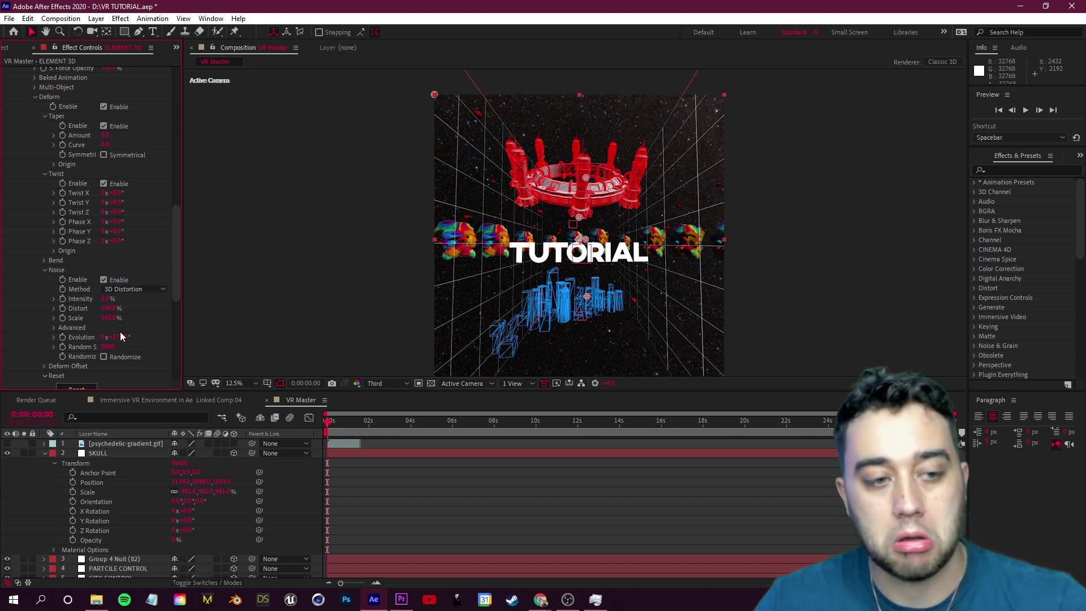
{"action": "left_click_drag", "start_coordinate": [107, 298], "coordinate": [63, 290]}
Step: Scrub through the VR Master timeline to review the motion of the distorted skulls and the camera
{"action": "left_click_drag", "start_coordinate": [337, 438], "coordinate": [762, 440]}
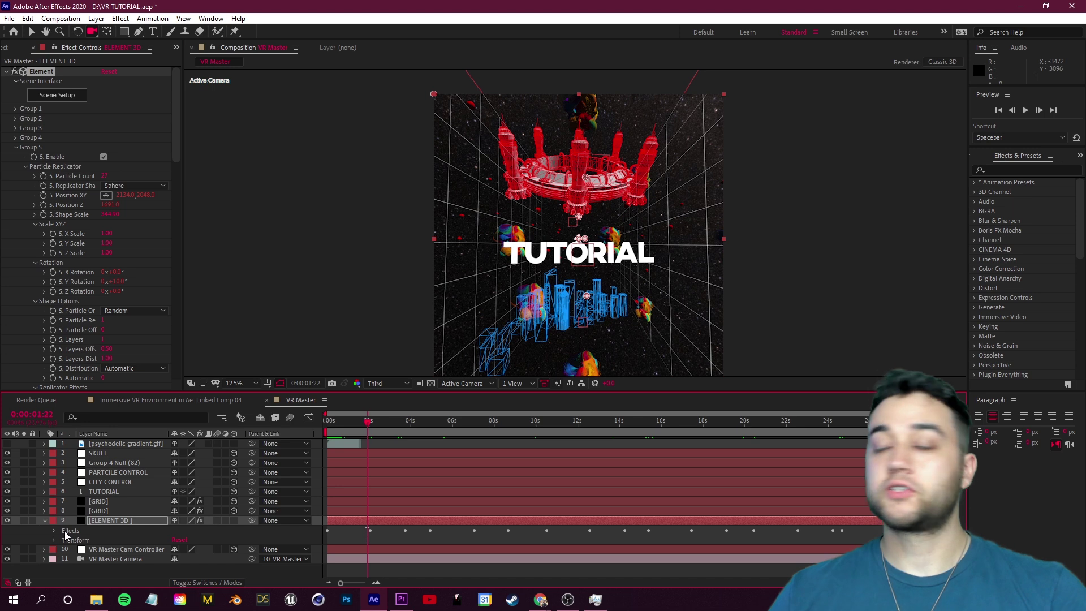
{"action": "left_click_drag", "start_coordinate": [442, 431], "coordinate": [496, 452]}
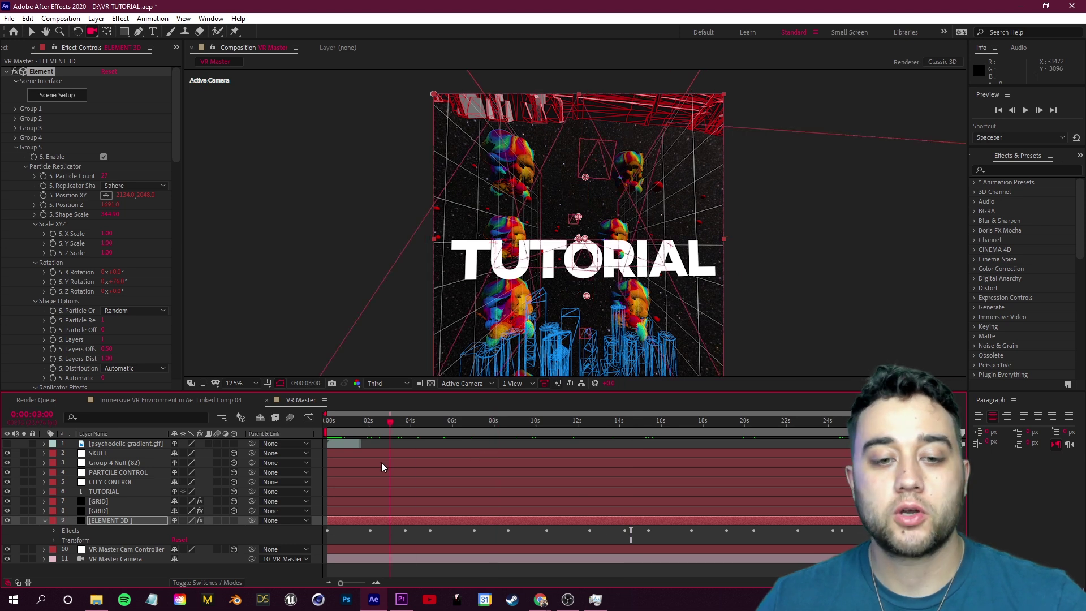
Step: Play back the VR Master animation and collapse the VR Master Camera layer's properties
{"action": "left_click", "coordinate": [382, 432]}
{"action": "key", "text": "space"}
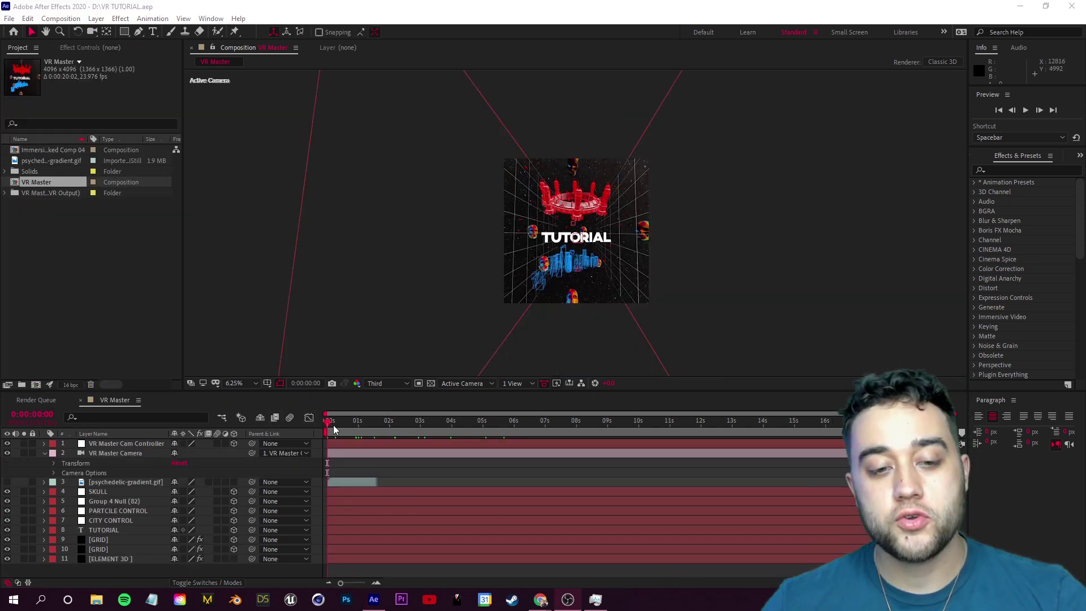
{"action": "left_click_drag", "start_coordinate": [605, 463], "coordinate": [228, 448]}
{"action": "left_click_drag", "start_coordinate": [305, 452], "coordinate": [178, 464]}
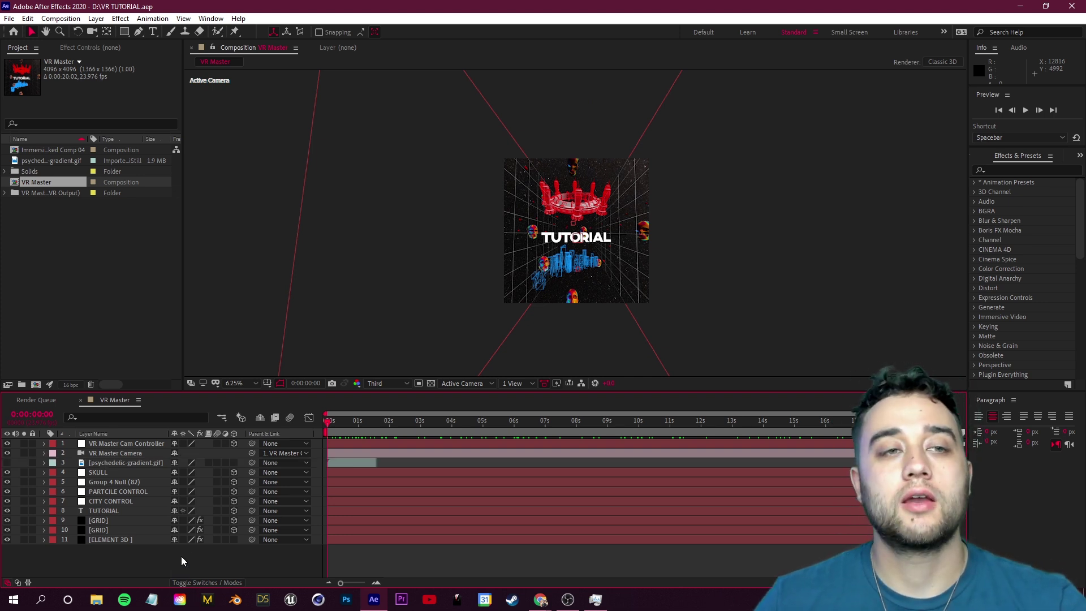
Step: Open Create VR Environment and set the project's video rendering to Mercury GPU Acceleration (CUDA)
{"action": "left_click", "coordinate": [70, 22]}
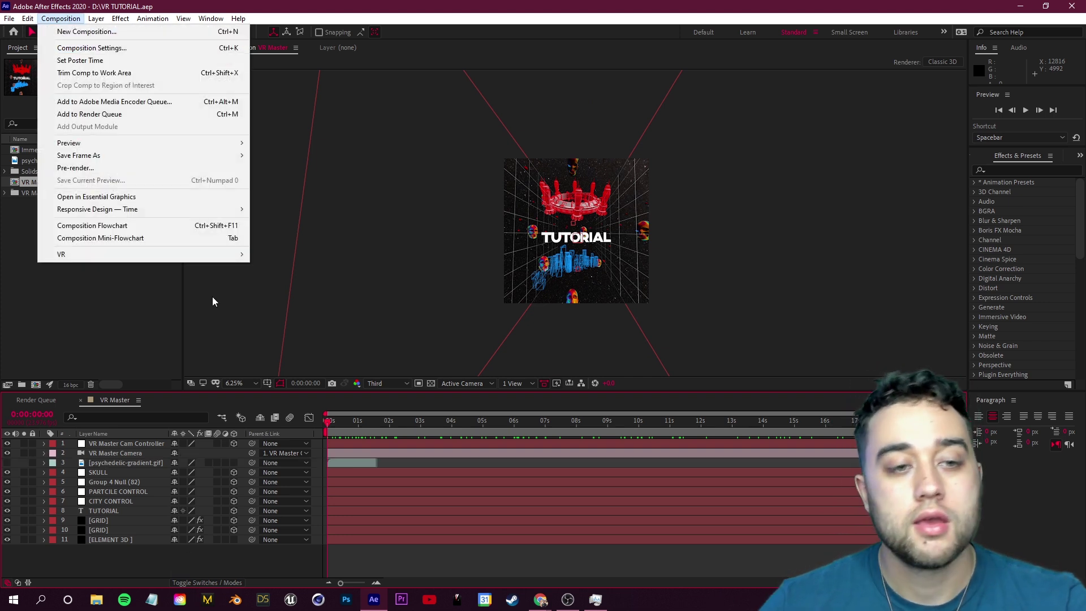
{"action": "mouse_move", "coordinate": [221, 261]}
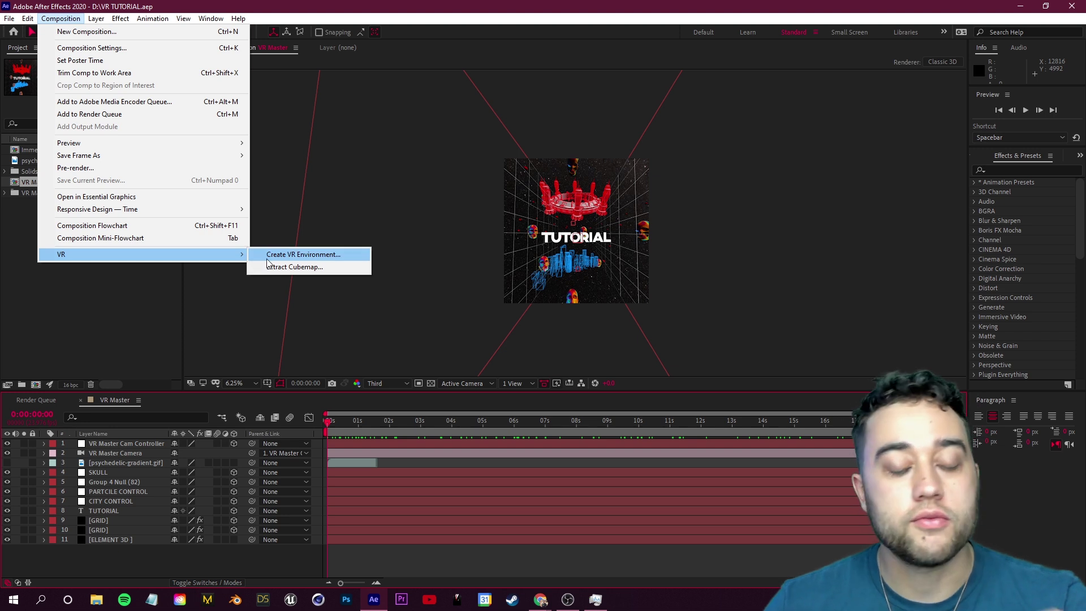
{"action": "left_click", "coordinate": [274, 255]}
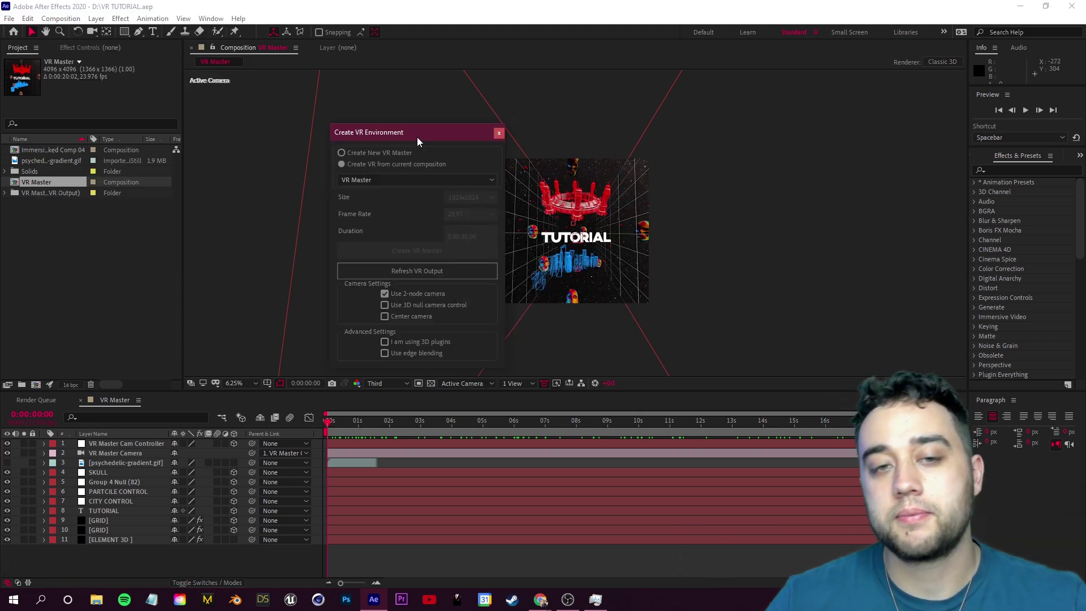
{"action": "left_click", "coordinate": [10, 19]}
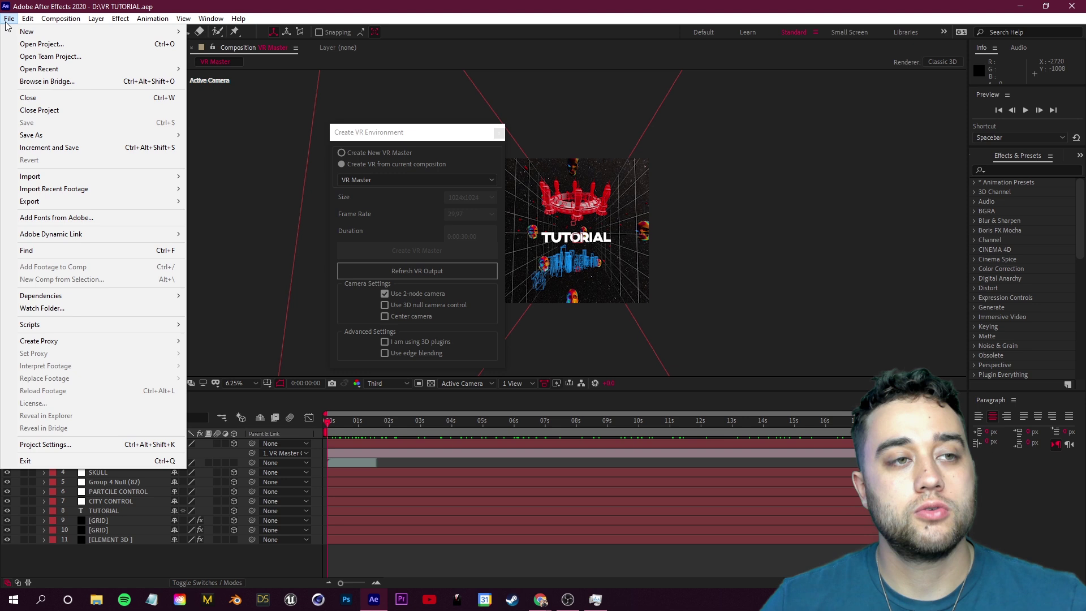
{"action": "left_click", "coordinate": [49, 443]}
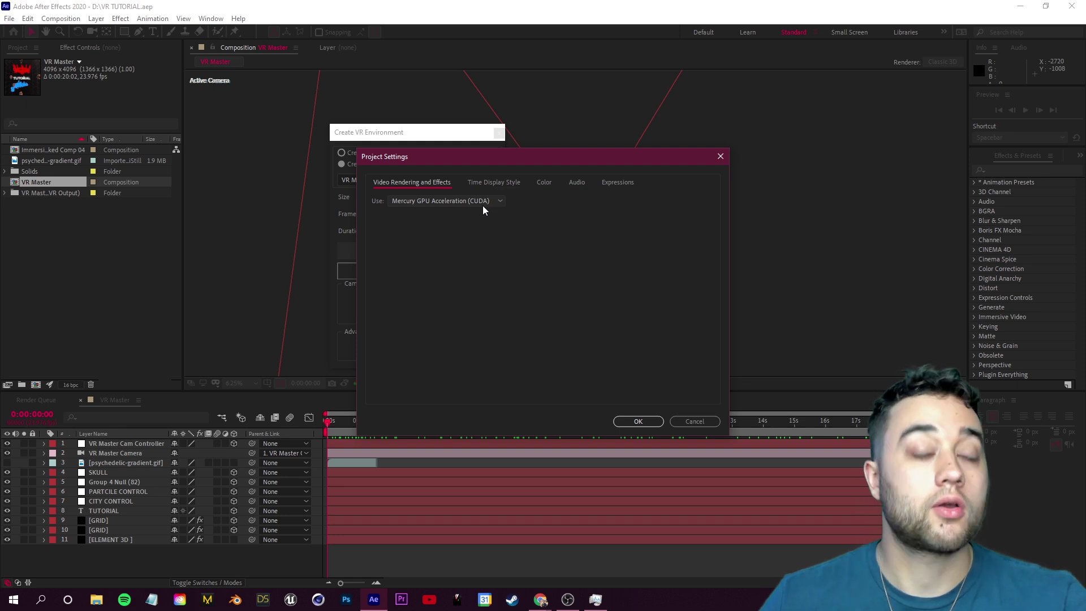
{"action": "left_click", "coordinate": [638, 421]}
Step: Refresh the VR output from the VR Master composition with 2-node camera, 3D null camera control and 3D plugins enabled
{"action": "left_click_drag", "start_coordinate": [390, 133], "coordinate": [294, 119]}
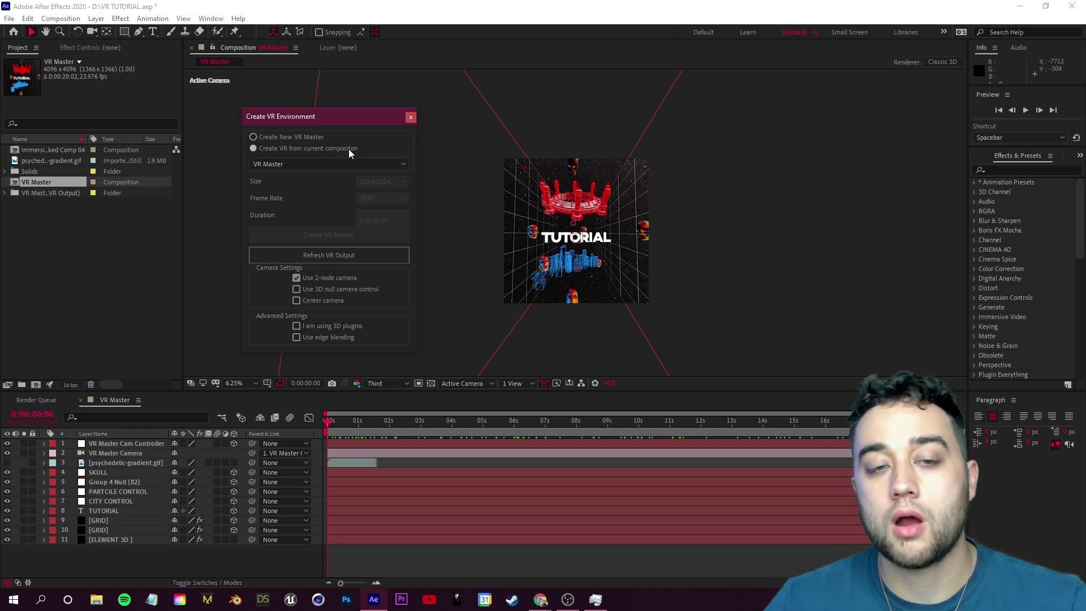
{"action": "left_click", "coordinate": [391, 165]}
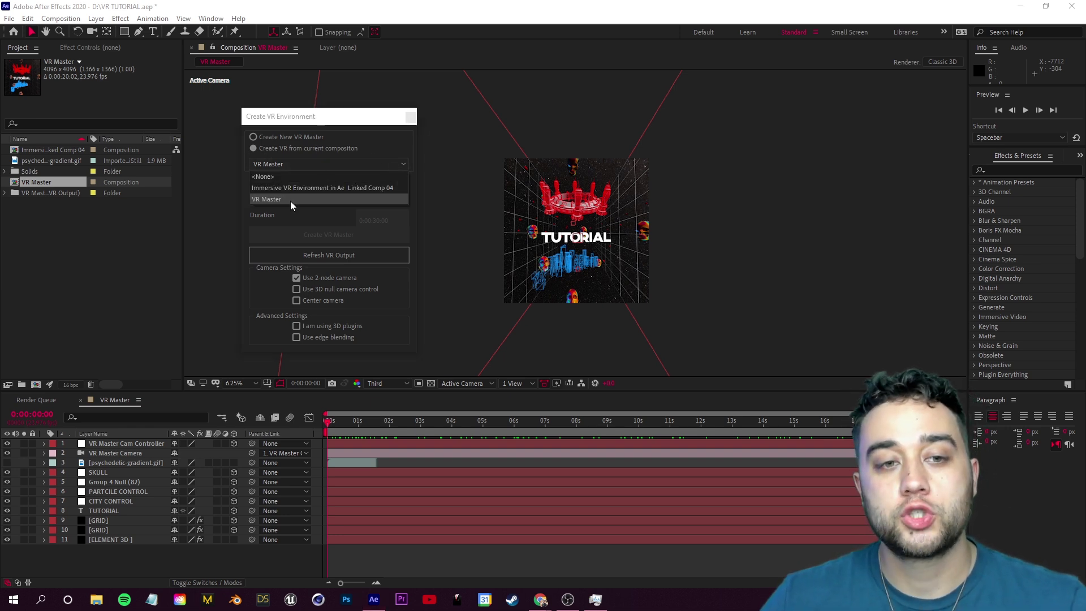
{"action": "left_click", "coordinate": [311, 199]}
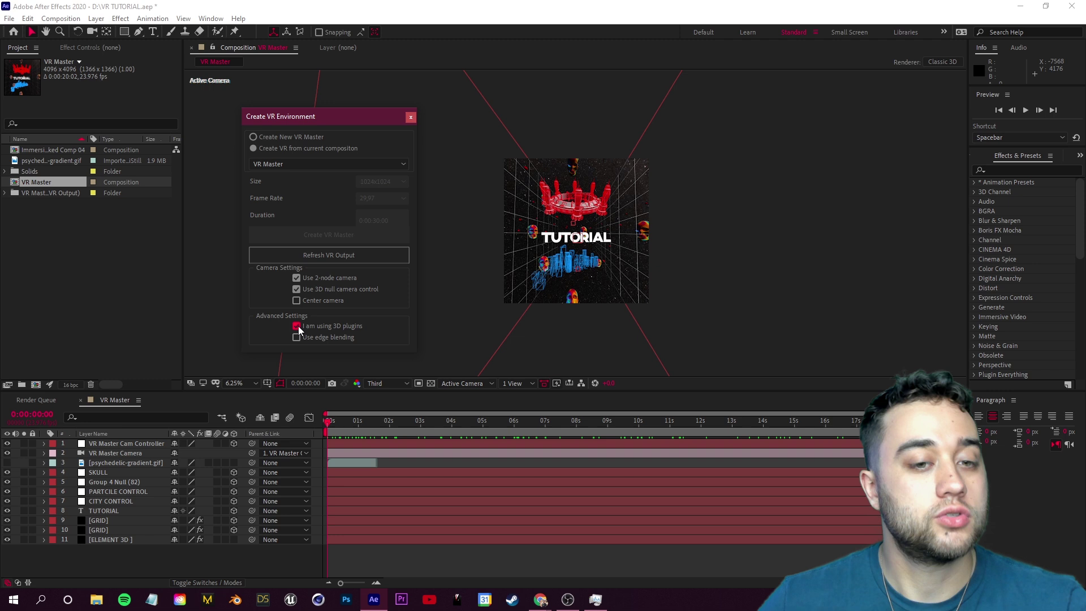
{"action": "left_click", "coordinate": [306, 255]}
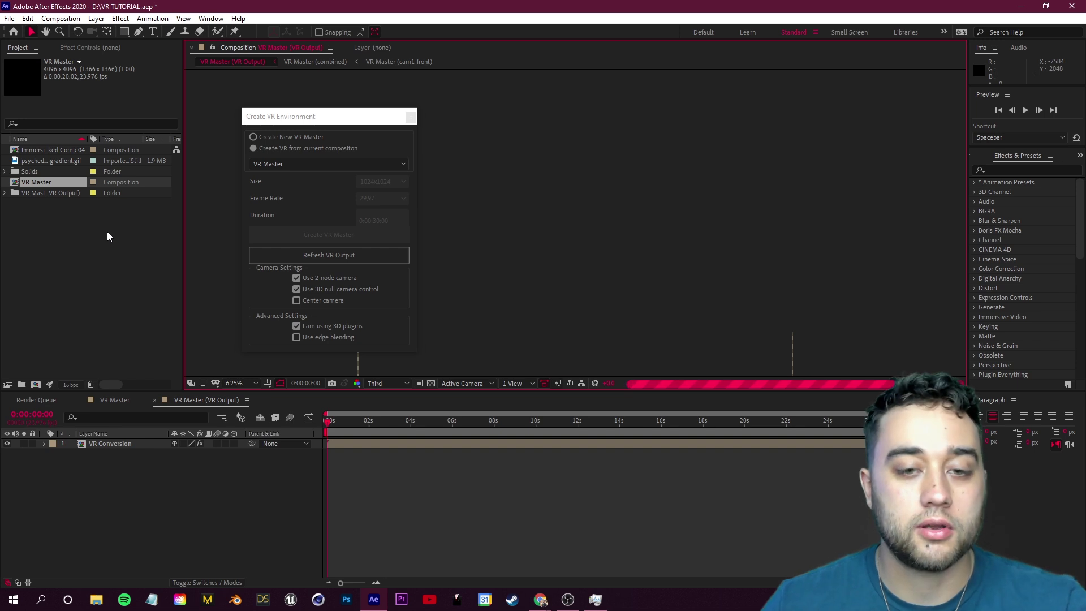
{"action": "left_click", "coordinate": [410, 113]}
{"action": "scroll", "coordinate": [603, 235], "scroll_direction": "up", "scroll_amount": 2}
{"action": "scroll", "coordinate": [603, 235], "scroll_direction": "down", "scroll_amount": 2}
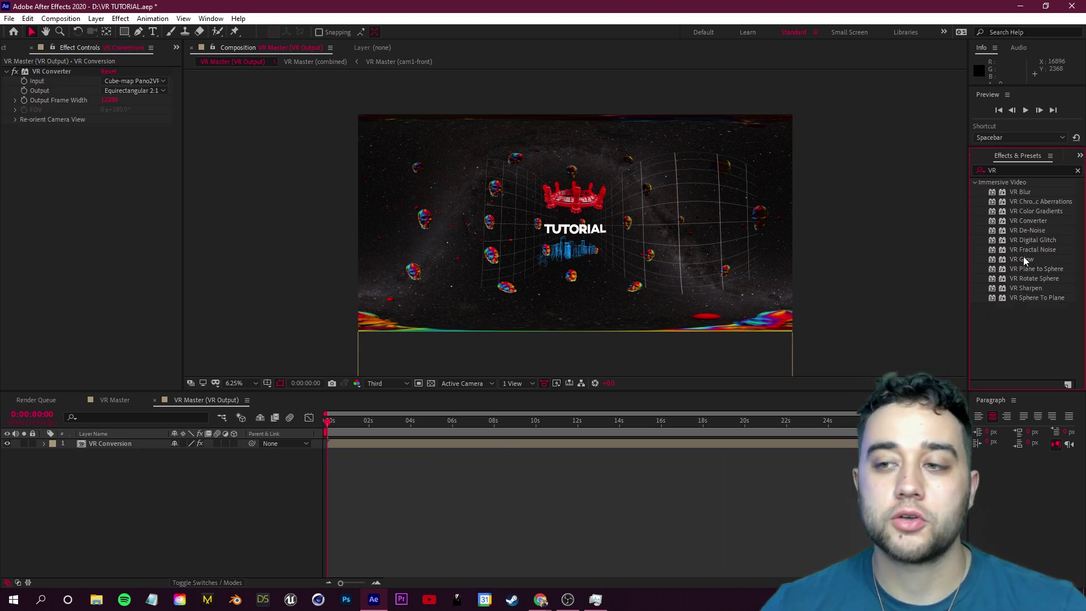
Step: Apply the VR Glow effect to the VR Conversion layer and set its Luma Threshold to 1.00
{"action": "left_click_drag", "start_coordinate": [1021, 259], "coordinate": [144, 444]}
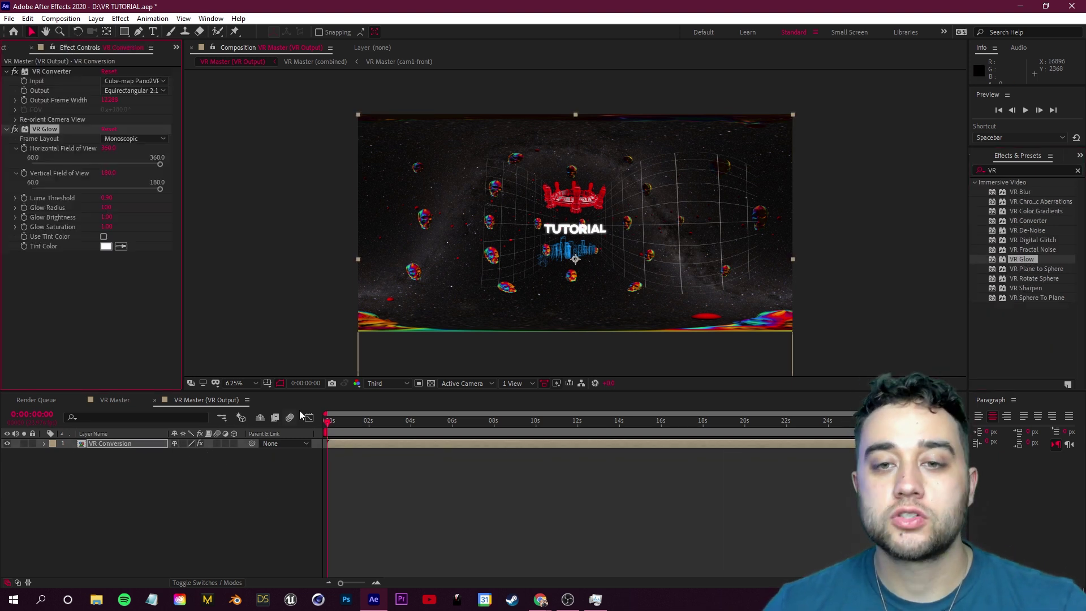
{"action": "scroll", "coordinate": [527, 248], "scroll_direction": "up", "scroll_amount": 1}
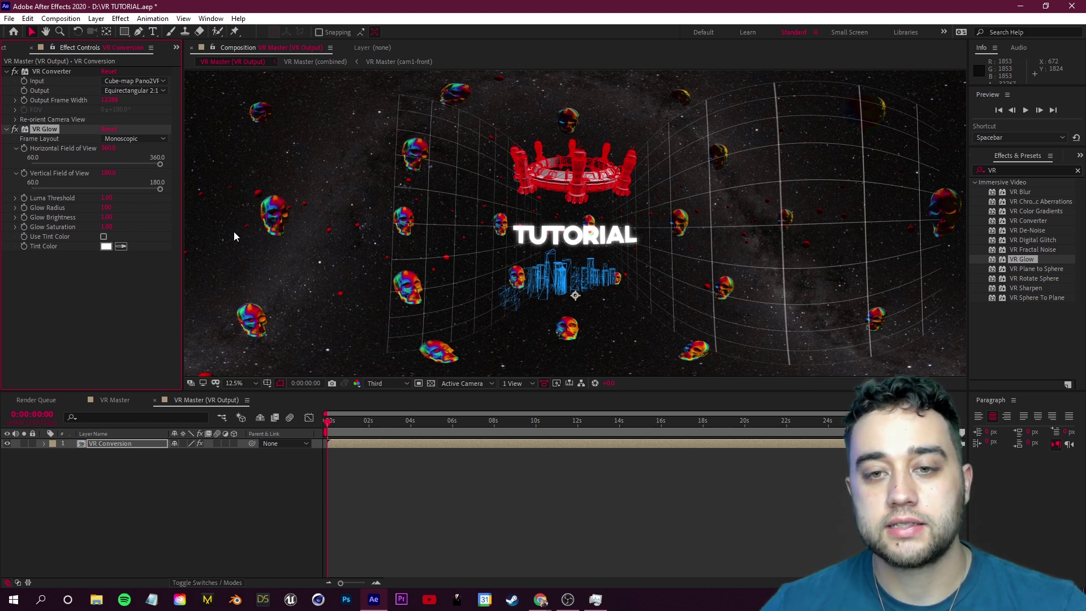
{"action": "key", "text": "comma"}
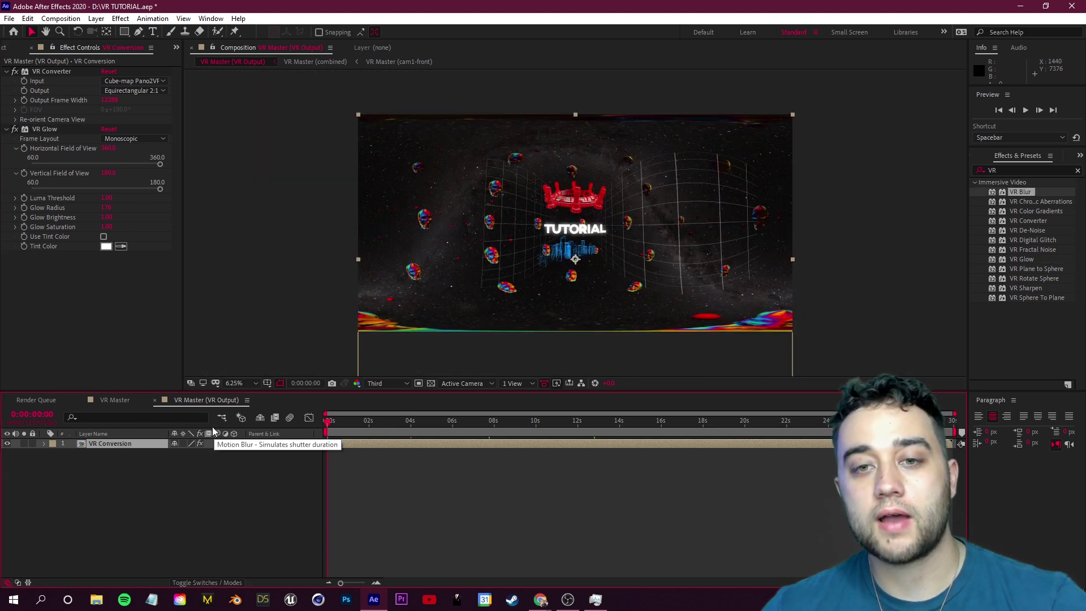
Step: Save the project and look over the export options for the VR Master (VR Output) composition
{"action": "left_click", "coordinate": [9, 18]}
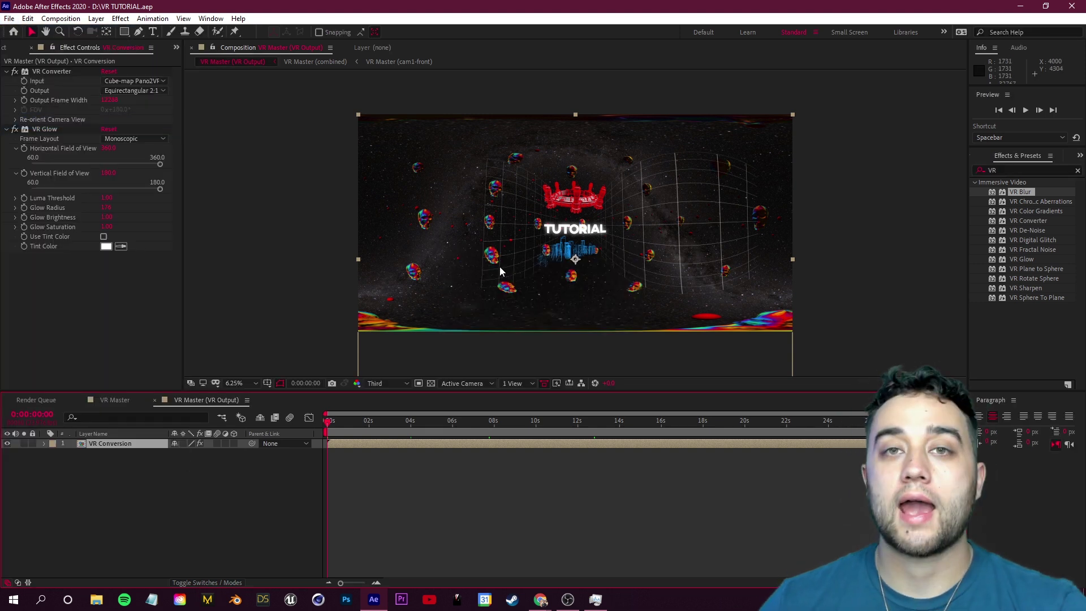
{"action": "left_click", "coordinate": [9, 18]}
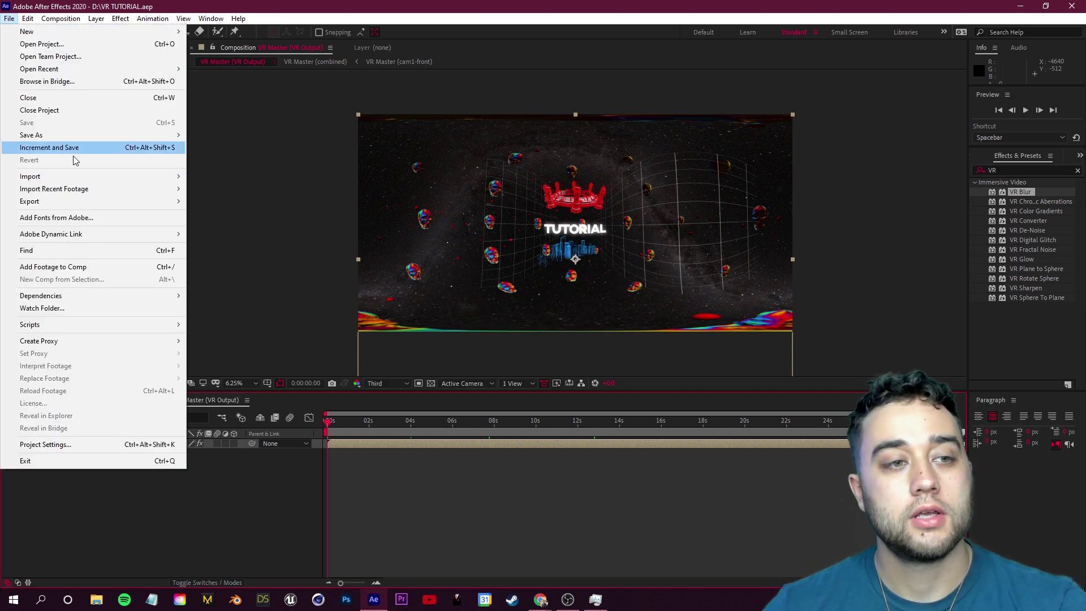
{"action": "mouse_move", "coordinate": [83, 204]}
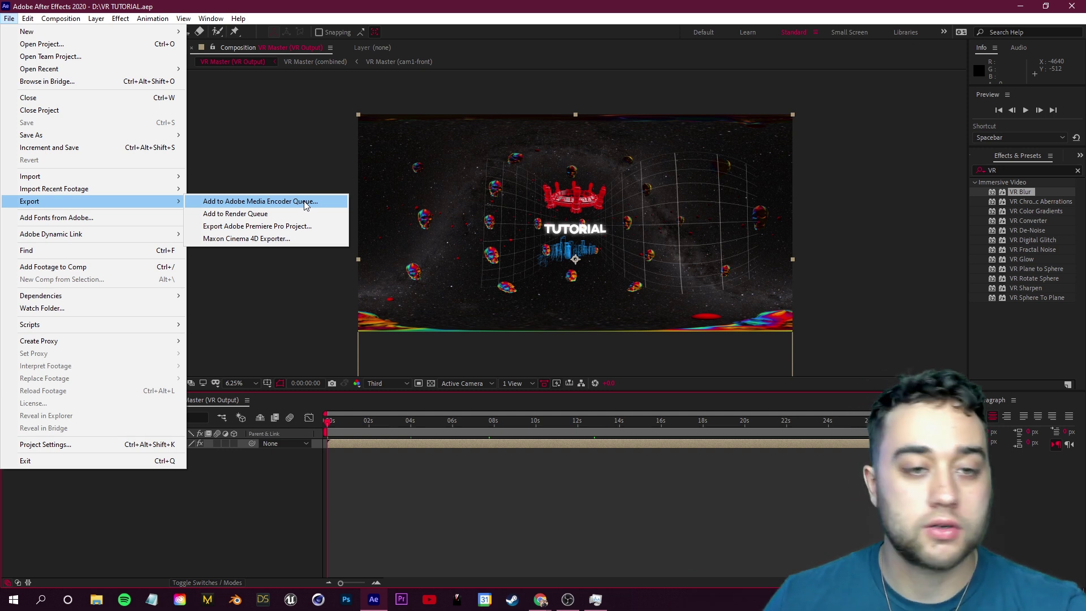
{"action": "left_click", "coordinate": [255, 4]}
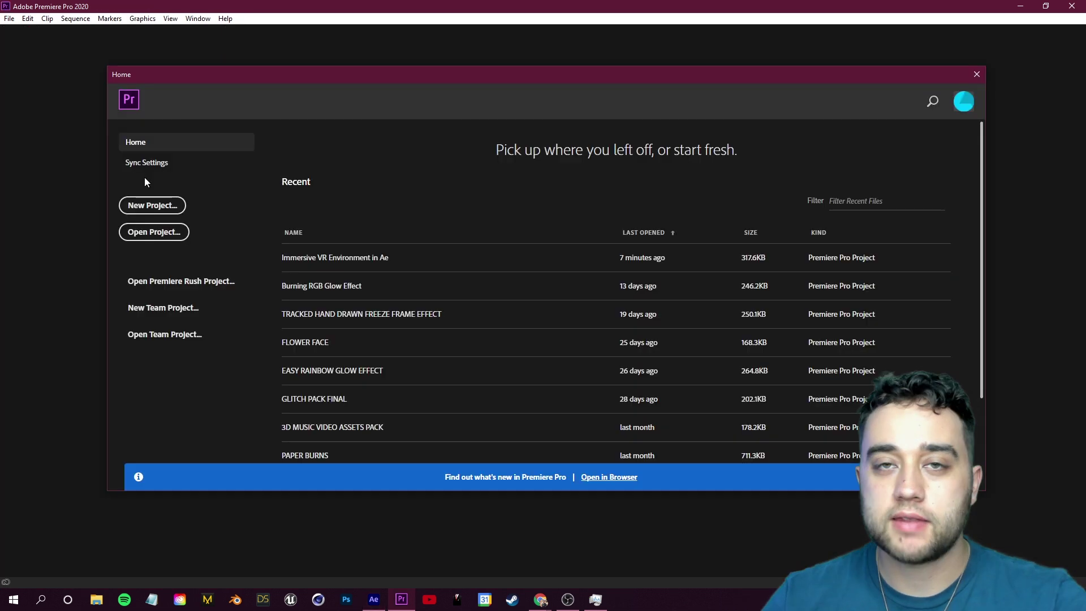
Step: In Premiere Pro, create the project TUTORIAL VR ENVIRONMENT and a new sequence with a 4000 x 2000 frame size
{"action": "left_click", "coordinate": [152, 205]}
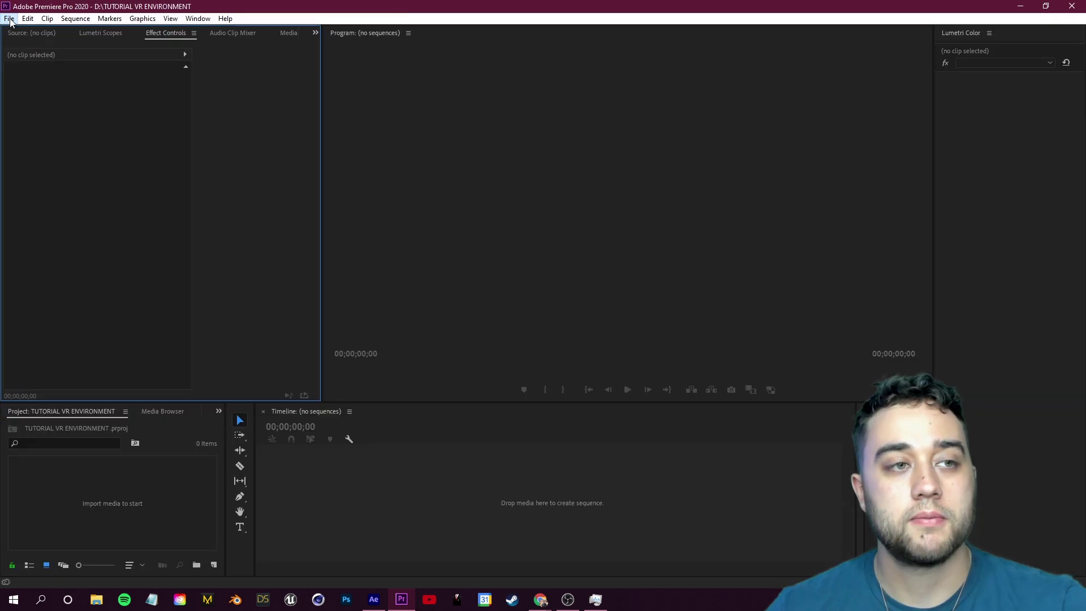
{"action": "left_click", "coordinate": [9, 18]}
{"action": "mouse_move", "coordinate": [30, 33]}
{"action": "left_click", "coordinate": [266, 59]}
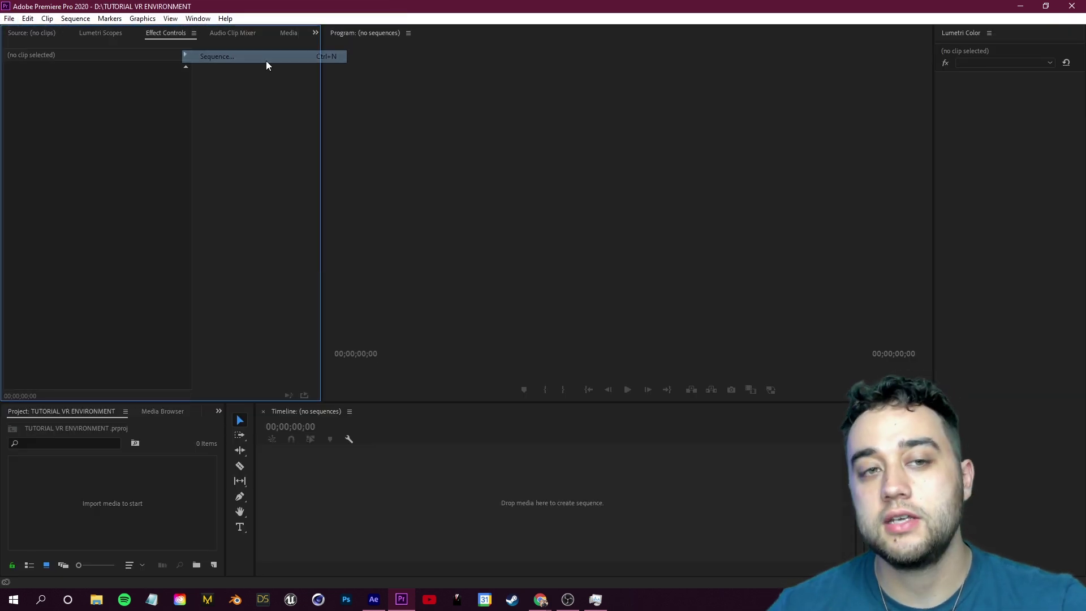
{"action": "left_click", "coordinate": [426, 123]}
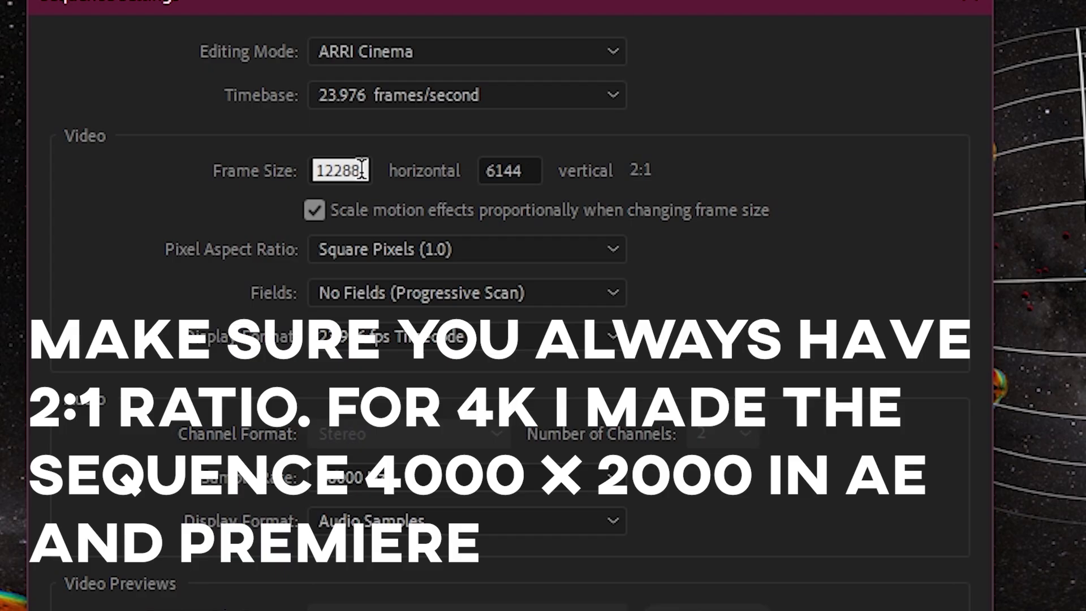
{"action": "double_click", "coordinate": [372, 172]}
{"action": "type", "text": "4000"}
{"action": "key", "text": "Tab"}
{"action": "type", "text": "2000"}
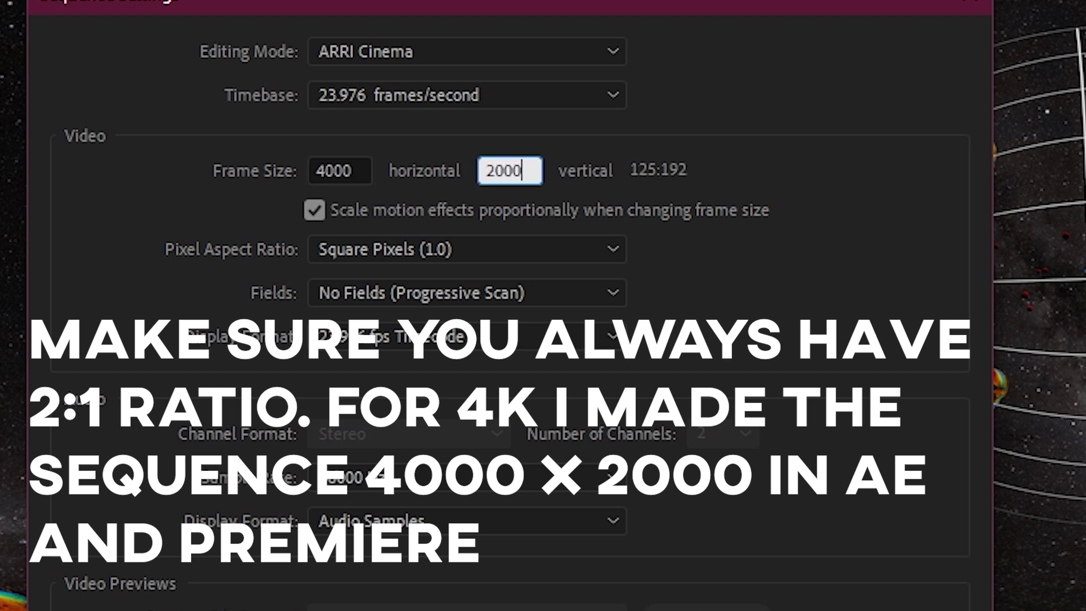
Step: In After Effects, set TUTORIAL VR ENVIRONMENT Linked Comp 01 to a width of 4000 px with a 2:1 ratio
{"action": "key", "text": "Tab"}
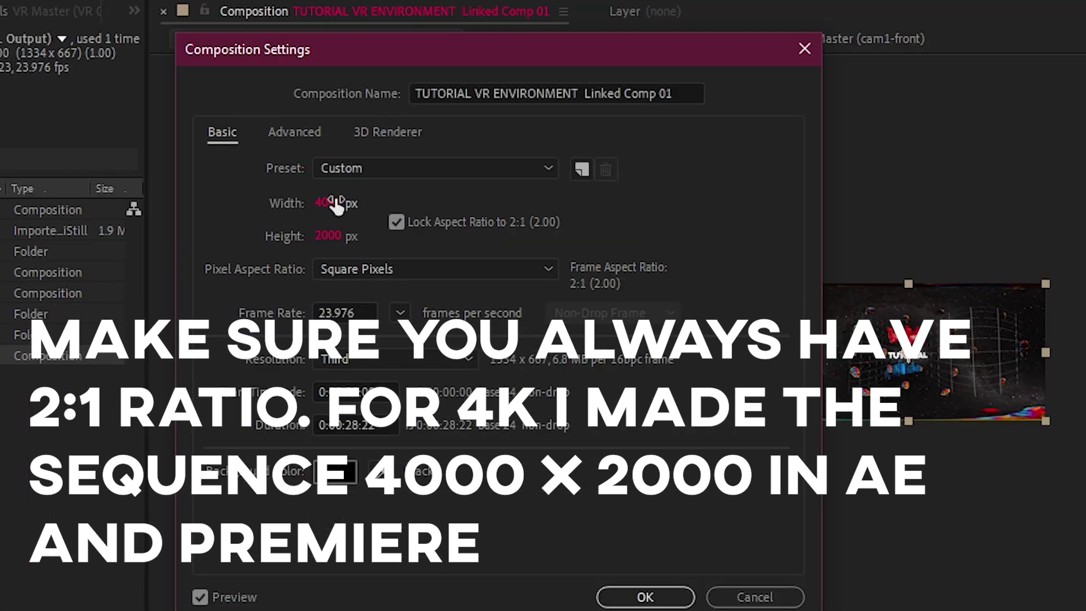
{"action": "type", "text": "4000"}
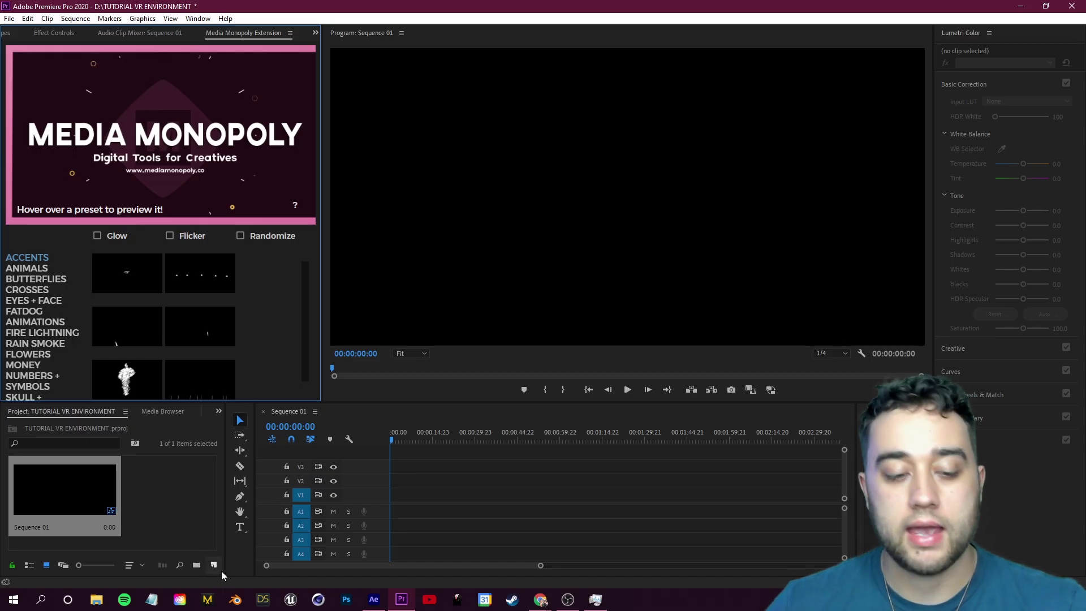
Step: In Premiere Pro, create a Transparent Video item and place it at the start of track V1, about 28:22 long
{"action": "left_click", "coordinate": [214, 565]}
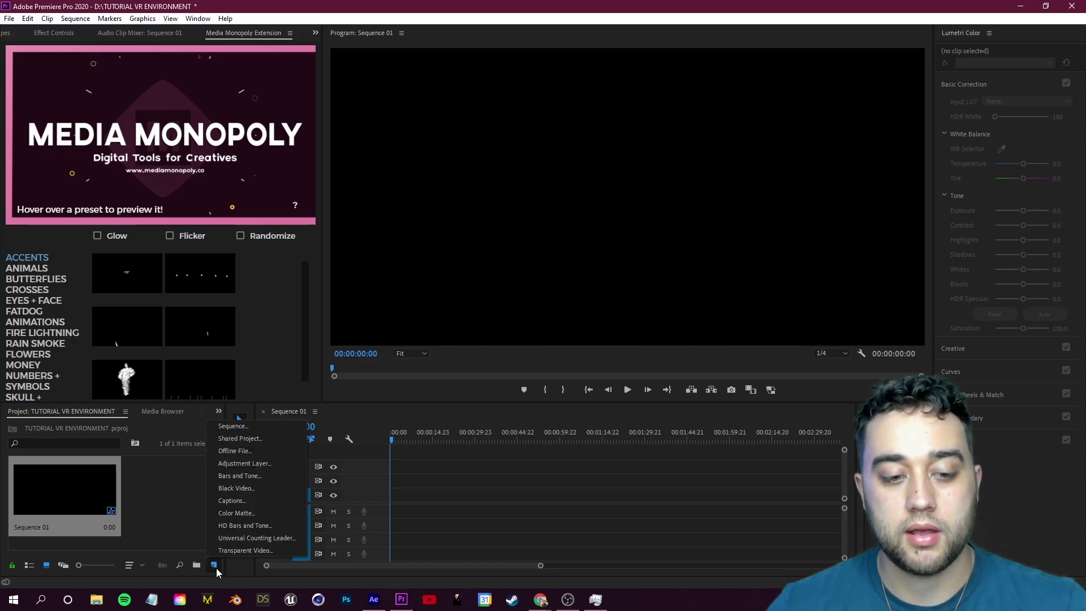
{"action": "left_click", "coordinate": [278, 551]}
{"action": "left_click", "coordinate": [565, 340]}
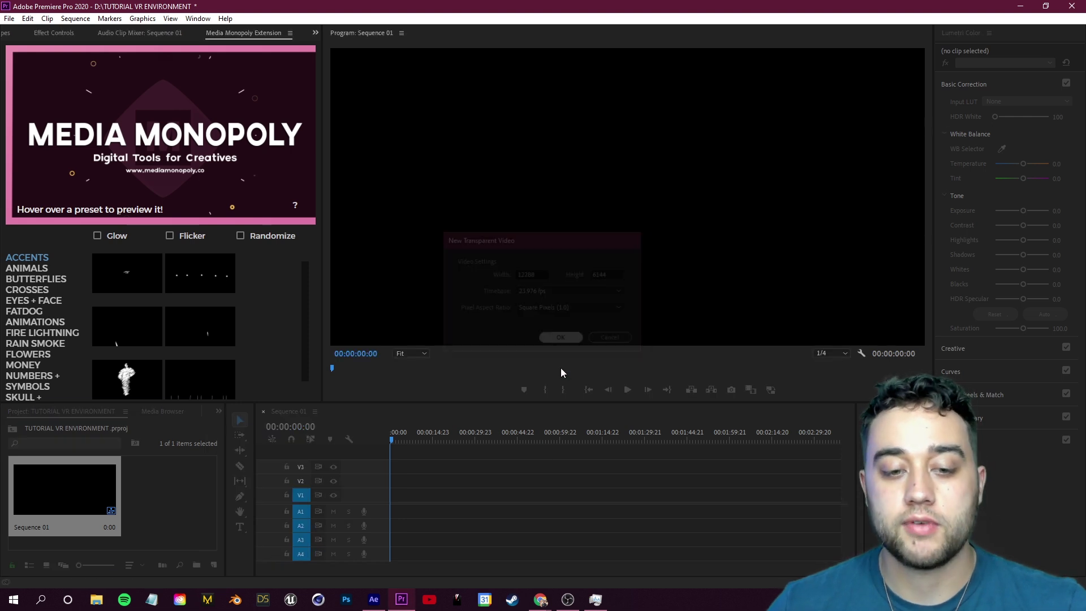
{"action": "left_click_drag", "start_coordinate": [201, 523], "coordinate": [429, 500]}
{"action": "scroll", "coordinate": [414, 473], "scroll_direction": "up", "scroll_amount": 4}
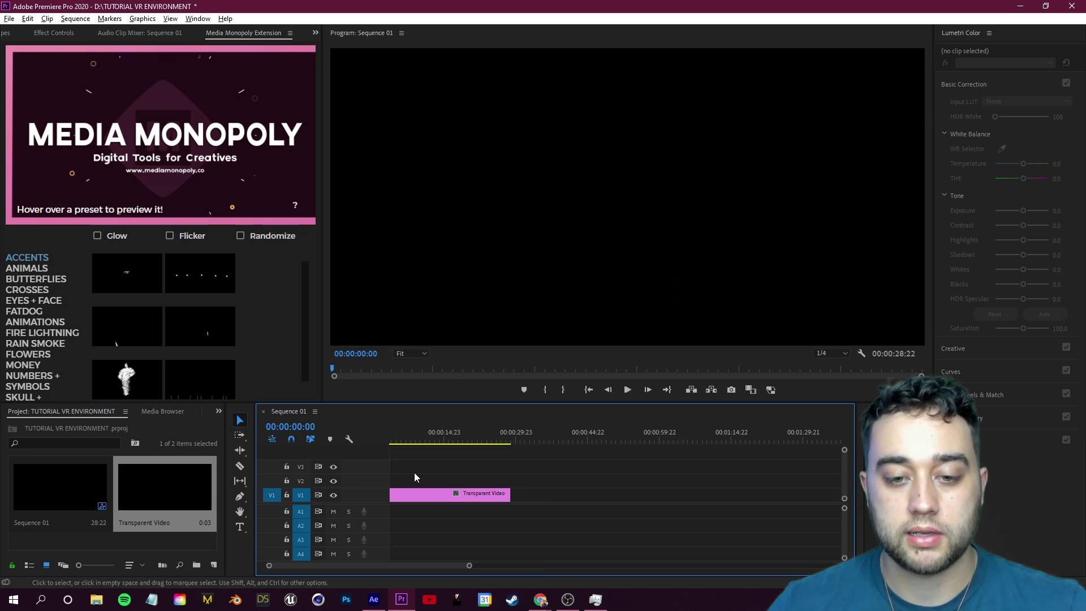
Step: Replace the Transparent Video clip with a linked After Effects composition and delete the Transparent Video layer inside it
{"action": "right_click", "coordinate": [423, 493]}
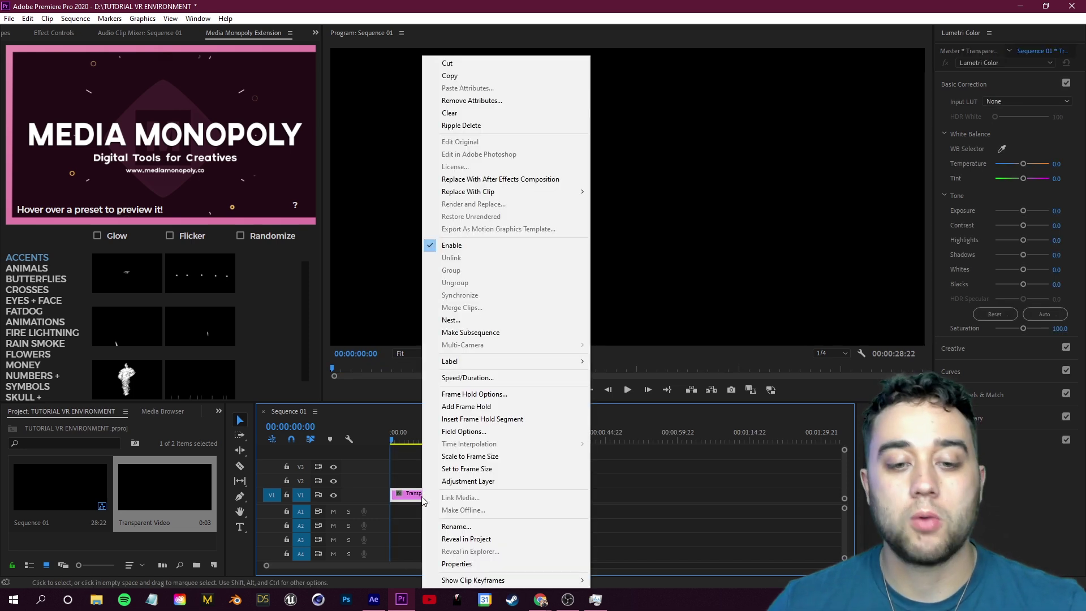
{"action": "left_click", "coordinate": [535, 180]}
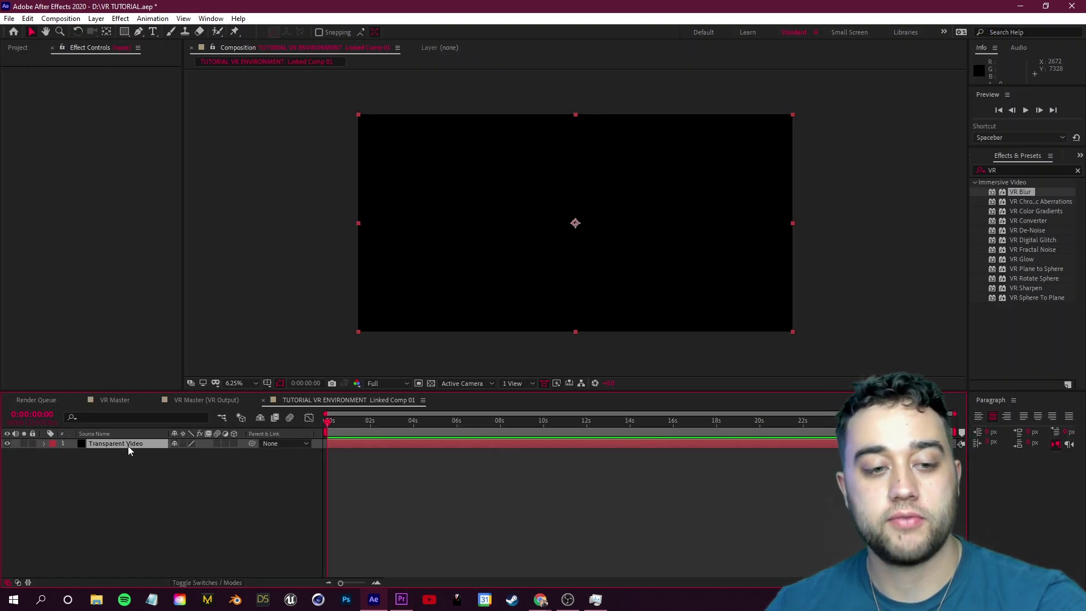
{"action": "key", "text": "Delete"}
Step: Add the VR Master (VR Output) composition to TUTORIAL VR ENVIRONMENT Linked Comp 01 and save the project
{"action": "left_click", "coordinate": [17, 48]}
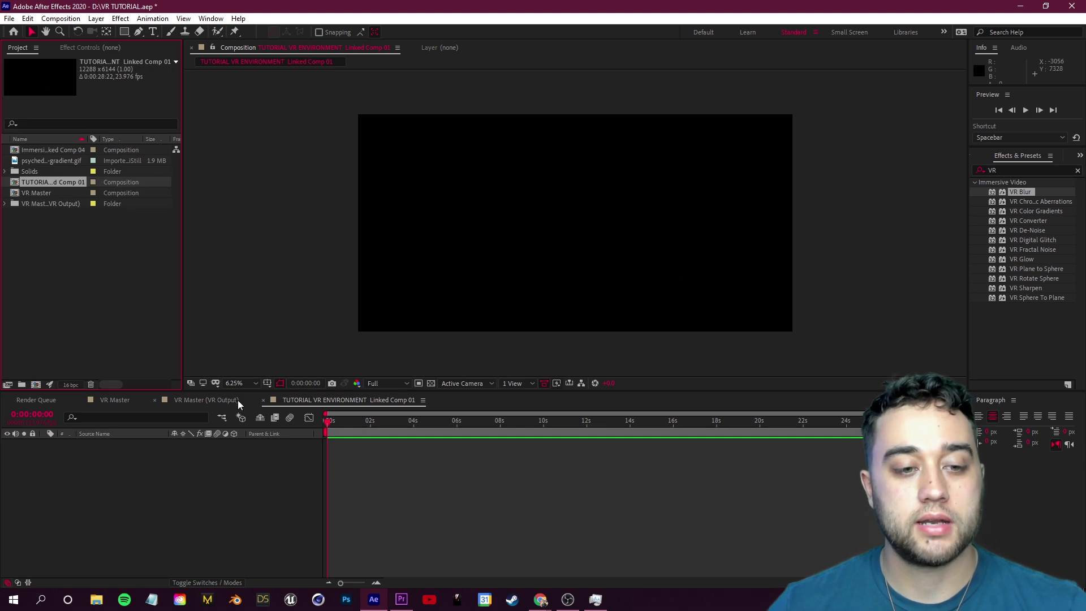
{"action": "left_click", "coordinate": [209, 400]}
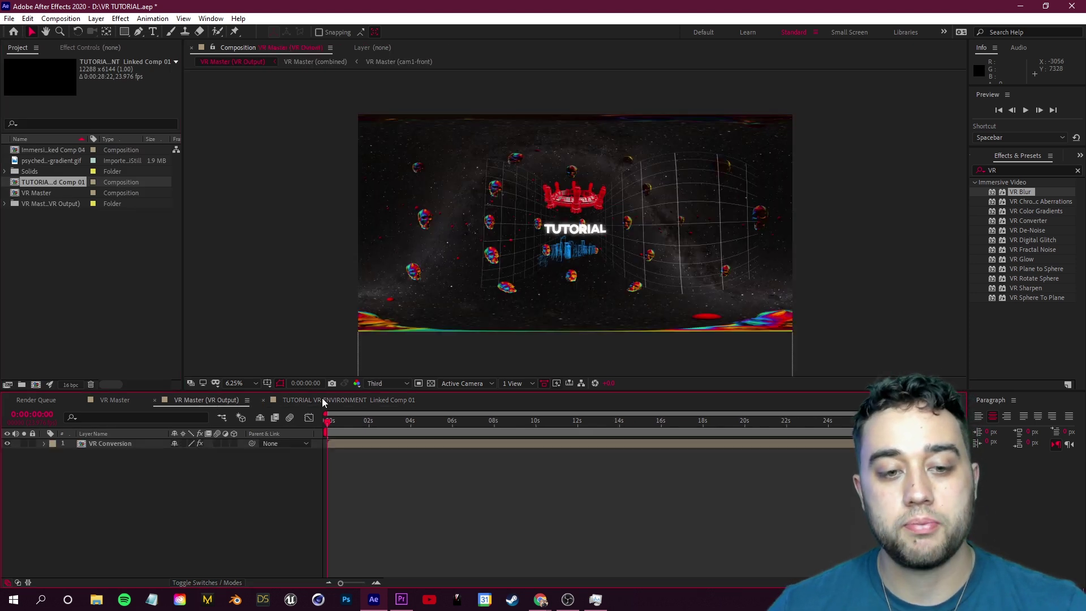
{"action": "left_click", "coordinate": [322, 401]}
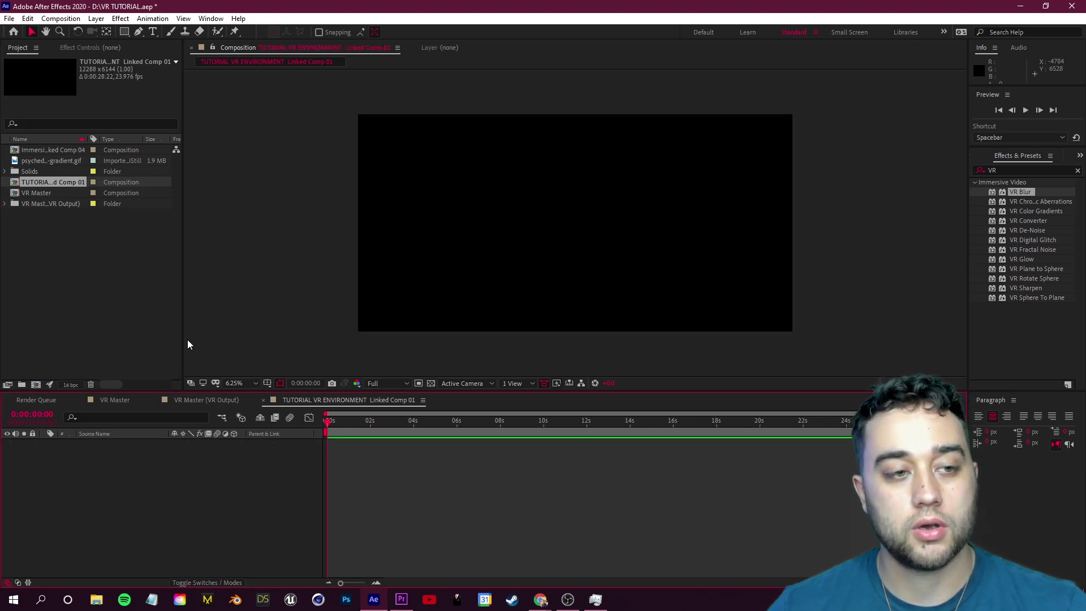
{"action": "double_click", "coordinate": [34, 204]}
{"action": "left_click", "coordinate": [67, 225]}
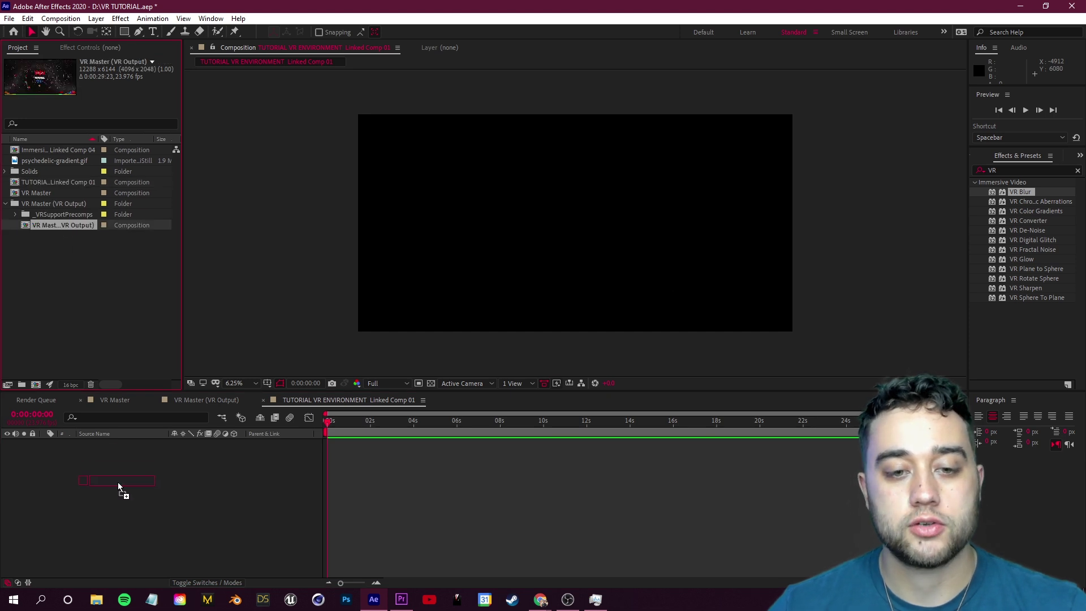
{"action": "left_click_drag", "start_coordinate": [117, 482], "coordinate": [122, 470]}
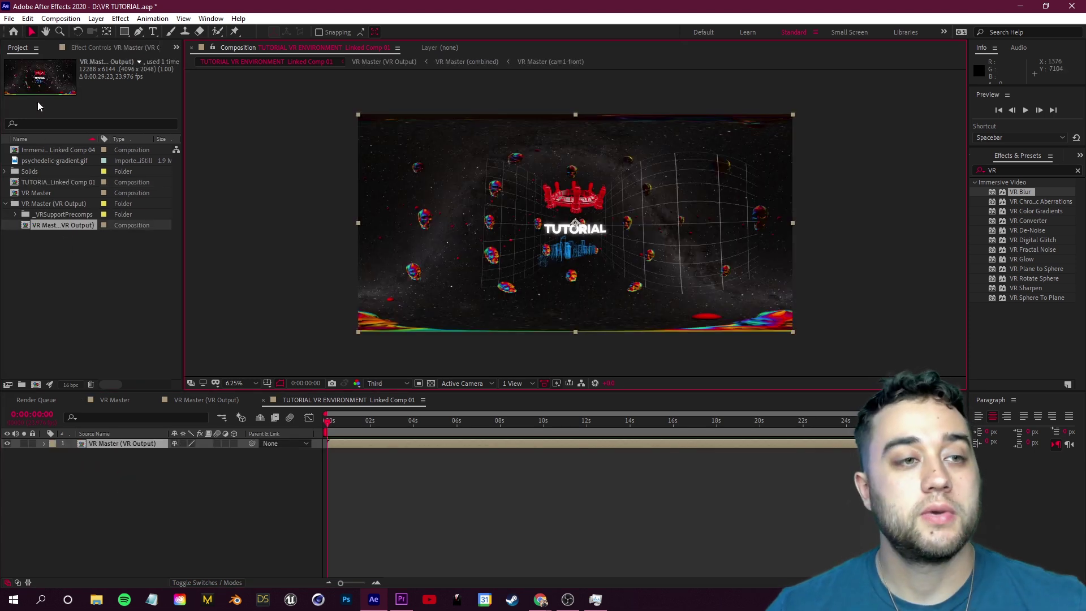
{"action": "left_click", "coordinate": [8, 19]}
{"action": "left_click", "coordinate": [34, 121]}
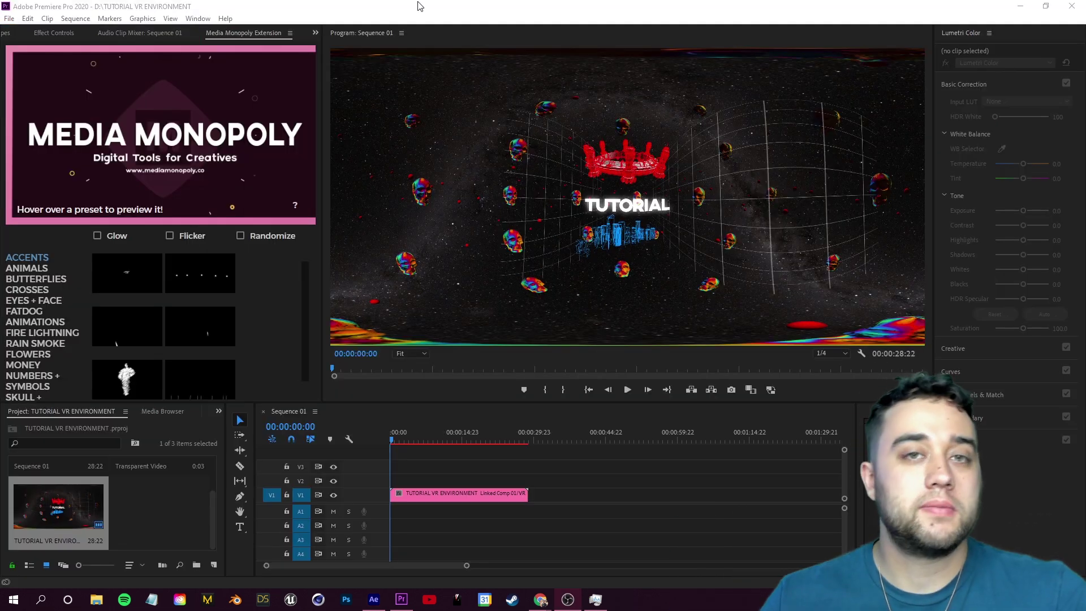
Step: Start exporting Sequence 01 as H.264 with the YouTube 2160p 4K Ultra HD preset
{"action": "left_click", "coordinate": [294, 20]}
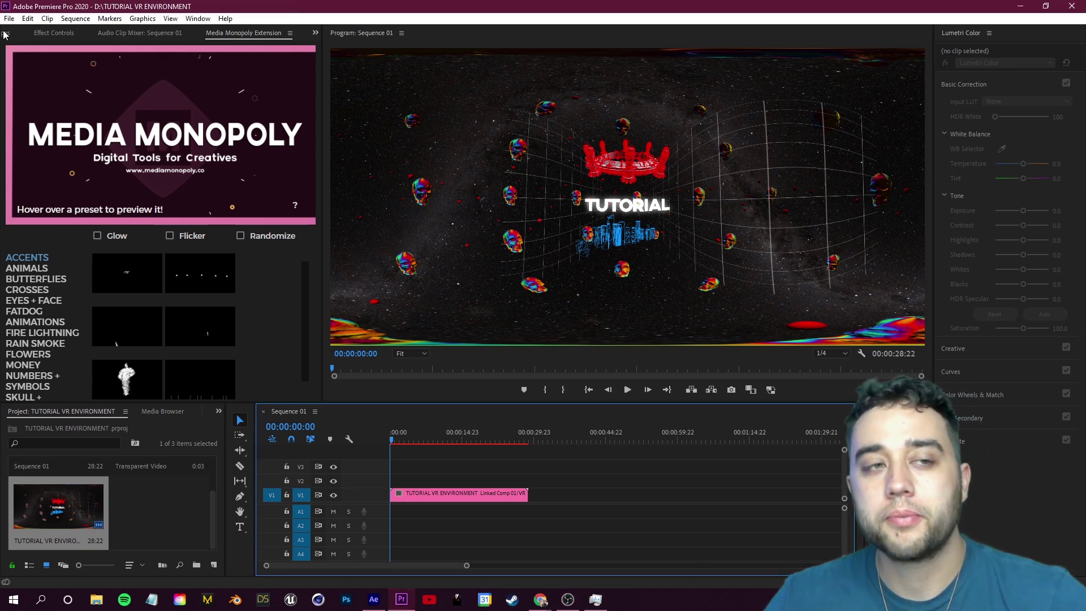
{"action": "left_click", "coordinate": [25, 17]}
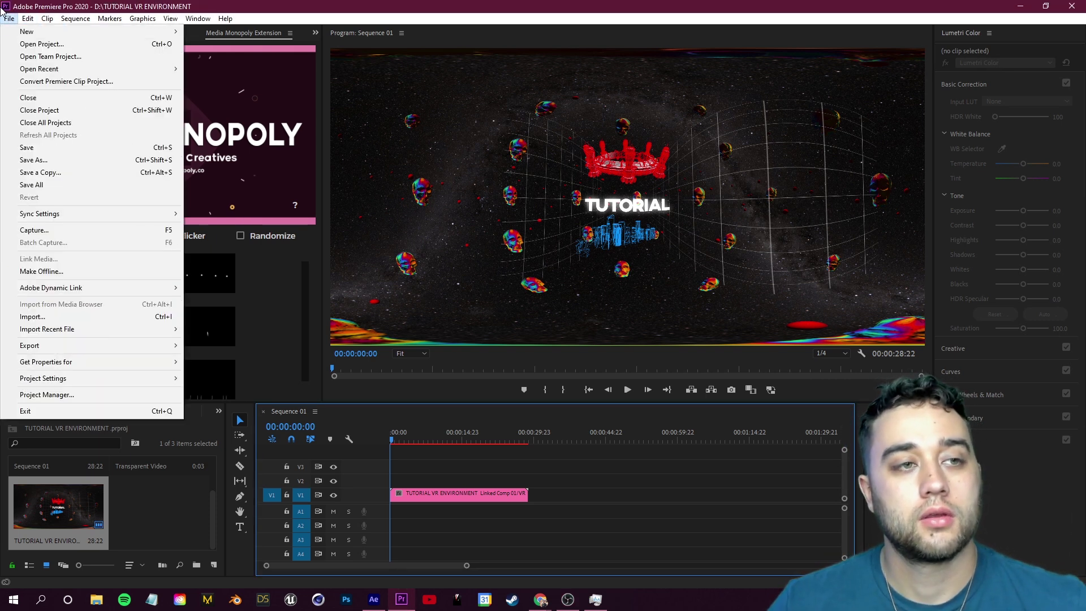
{"action": "left_click", "coordinate": [209, 347]}
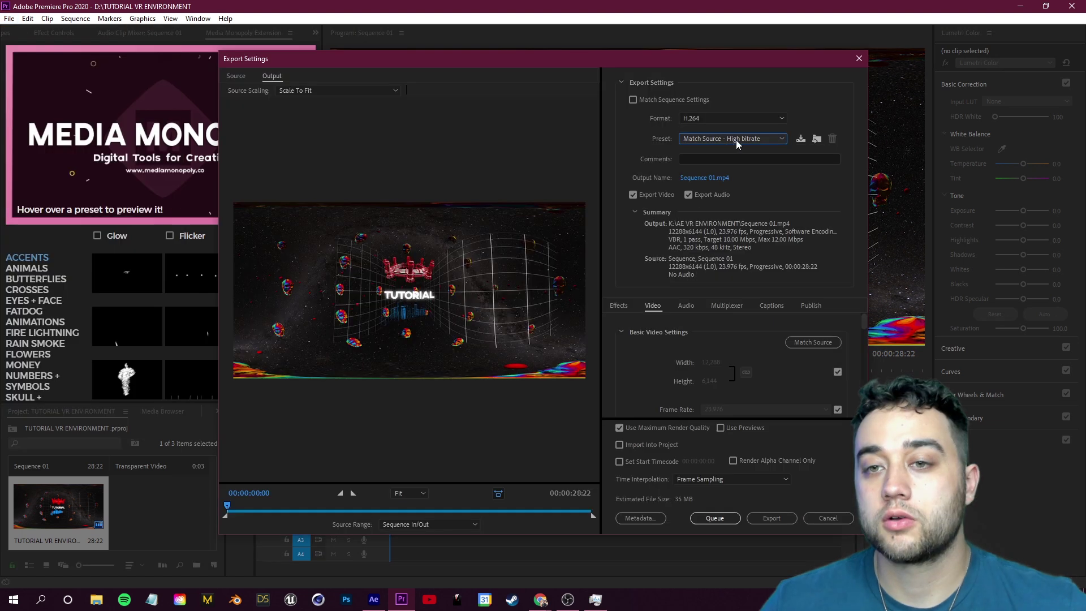
{"action": "left_click", "coordinate": [736, 142]}
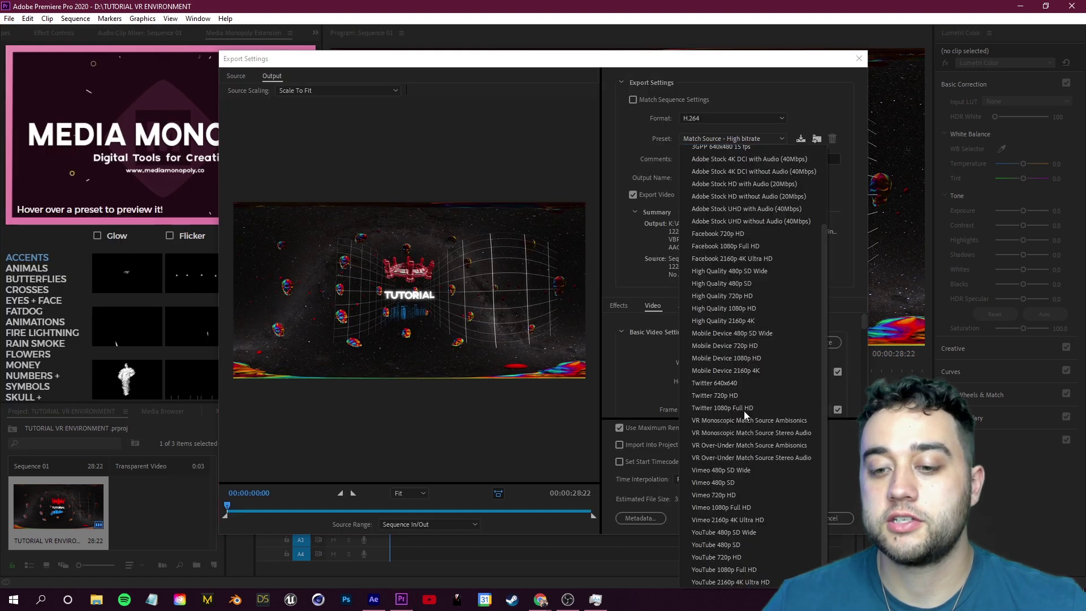
{"action": "left_click_drag", "start_coordinate": [609, 57], "coordinate": [509, 27]}
{"action": "left_click", "coordinate": [642, 108]}
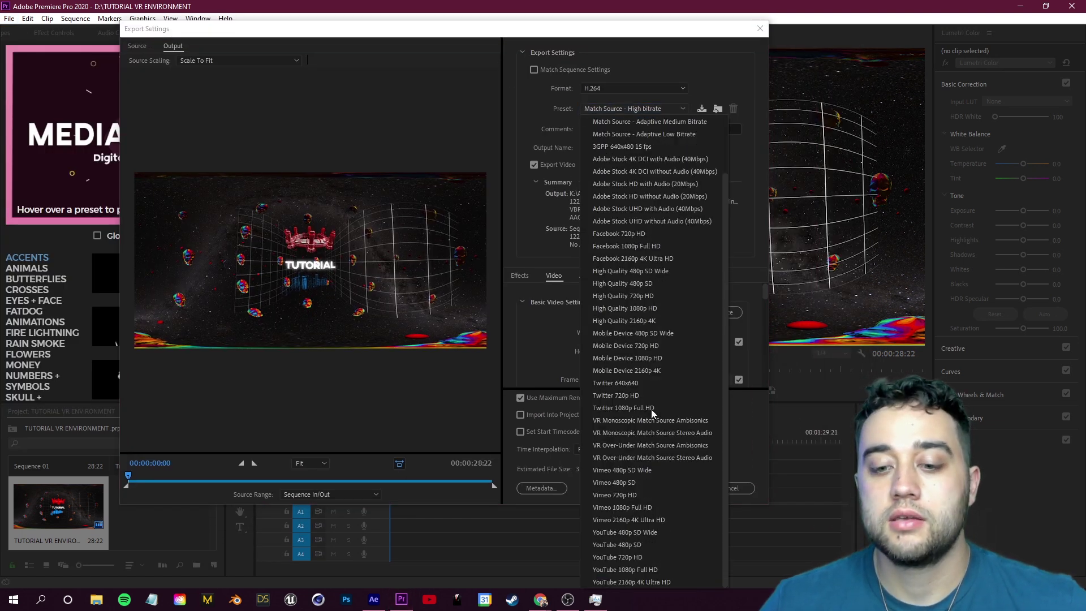
{"action": "left_click", "coordinate": [685, 583]}
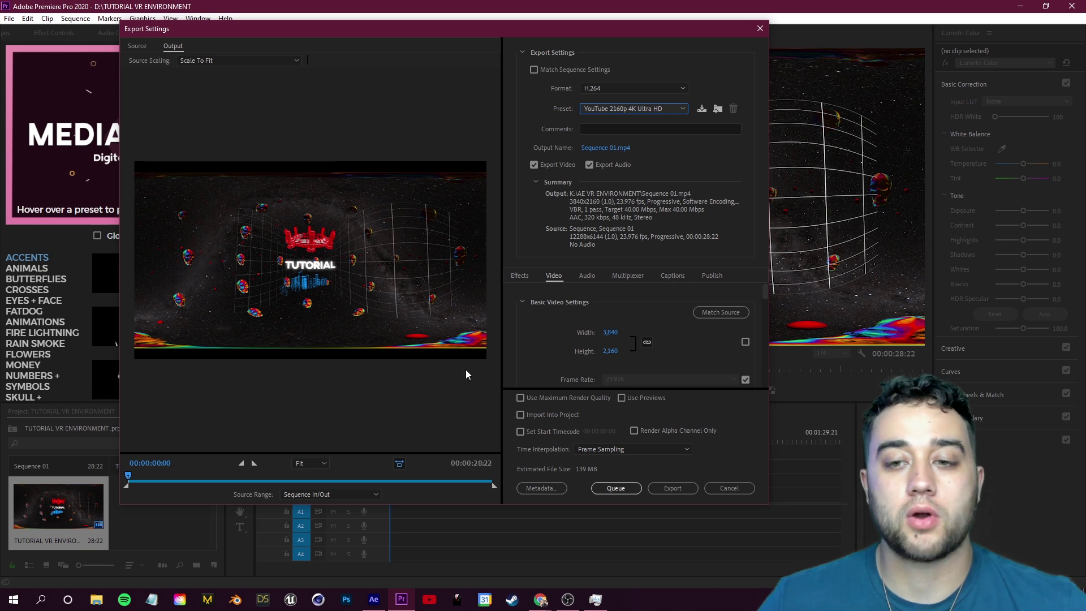
Step: Match the export's video settings to the source and name the output file TUTORIAL VR ENVIRONMENT in the AE VR ENVIRONMENT folder
{"action": "left_click", "coordinate": [724, 316]}
{"action": "left_click_drag", "start_coordinate": [765, 293], "coordinate": [765, 384]}
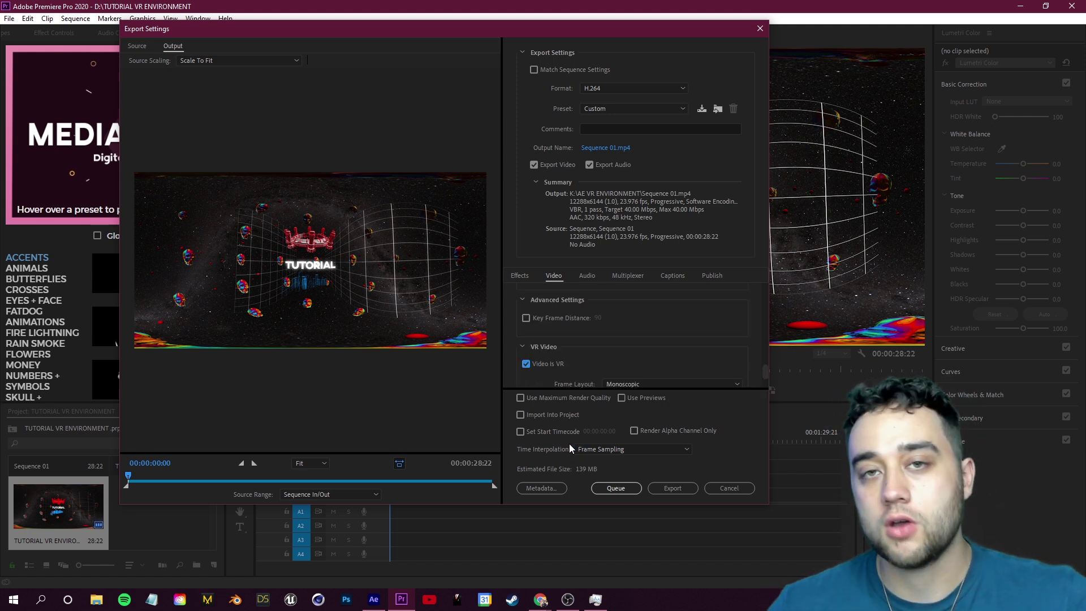
{"action": "left_click", "coordinate": [610, 149]}
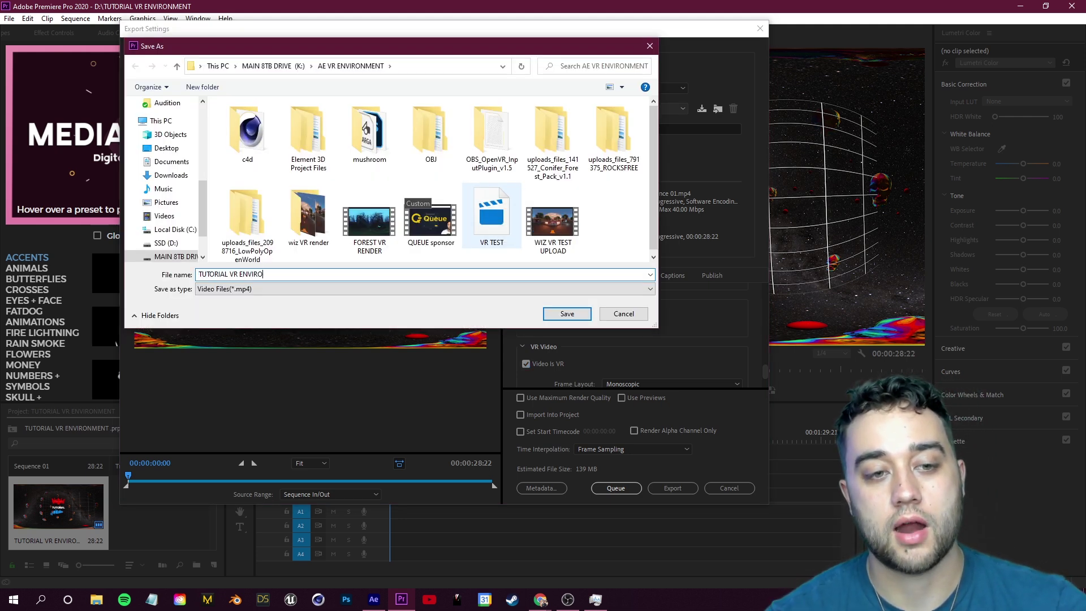
{"action": "left_click", "coordinate": [577, 315]}
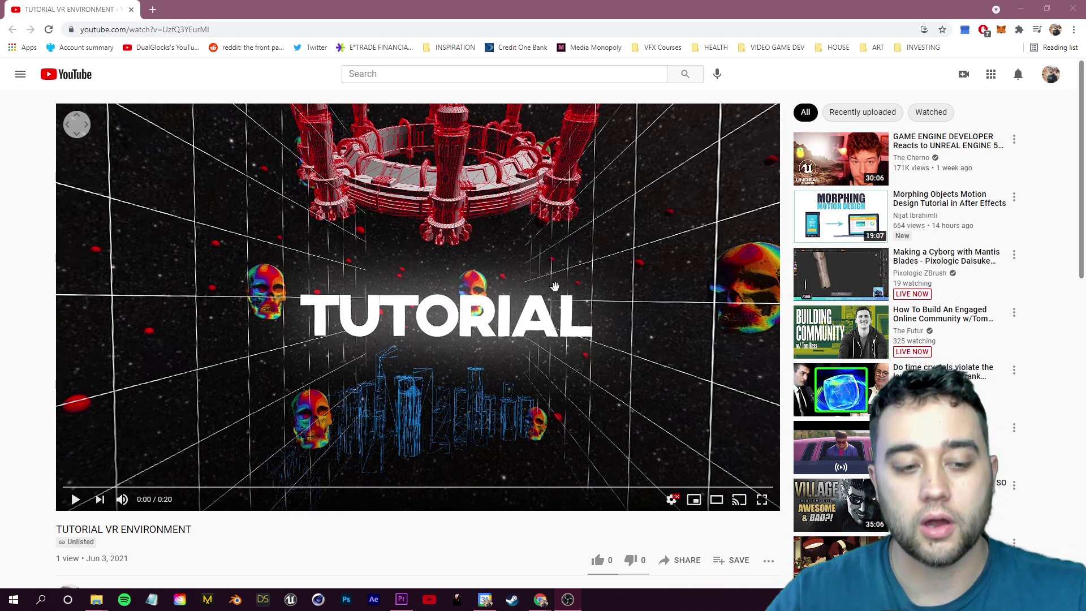
Step: In the browser, play the uploaded TUTORIAL VR ENVIRONMENT and FOREST VR RENDER videos on YouTube and look around the 360-degree view
{"action": "left_click", "coordinate": [518, 333]}
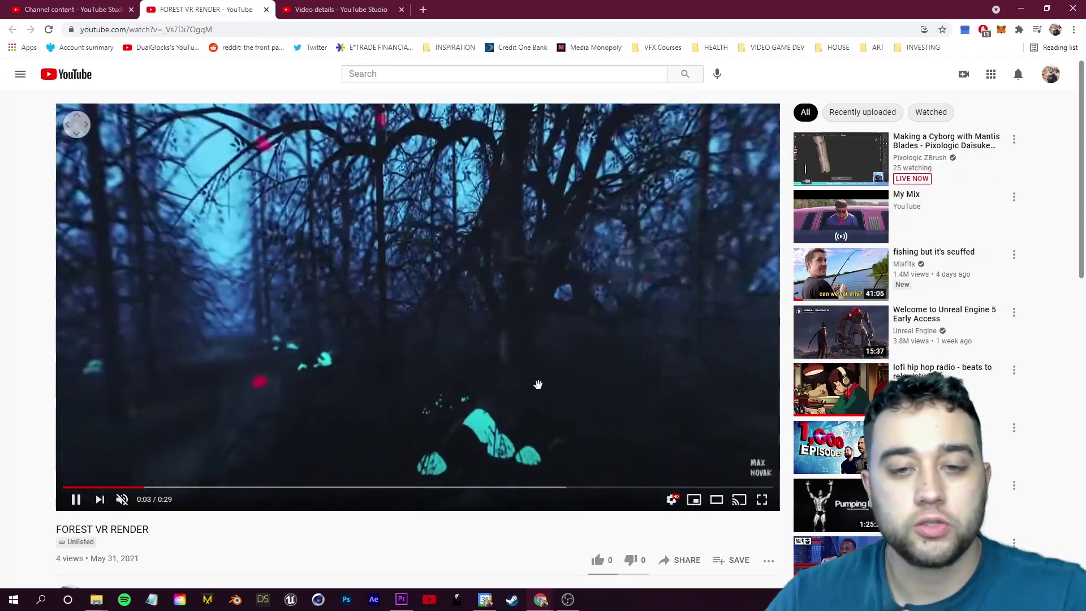
{"action": "left_click_drag", "start_coordinate": [537, 385], "coordinate": [500, 355]}
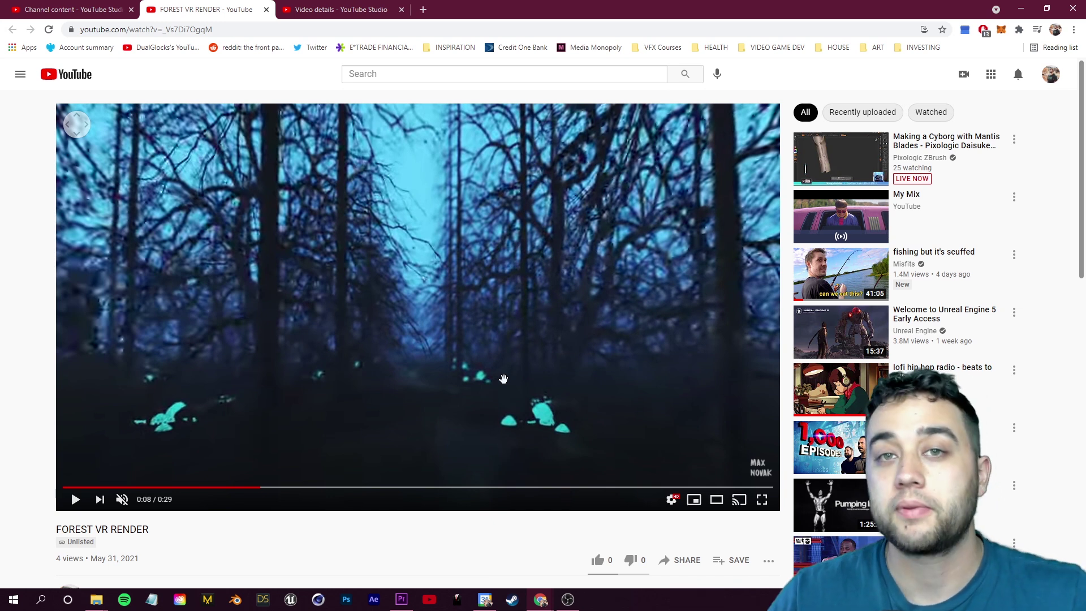
{"action": "left_click_drag", "start_coordinate": [503, 378], "coordinate": [580, 393]}
{"action": "left_click", "coordinate": [410, 362]}
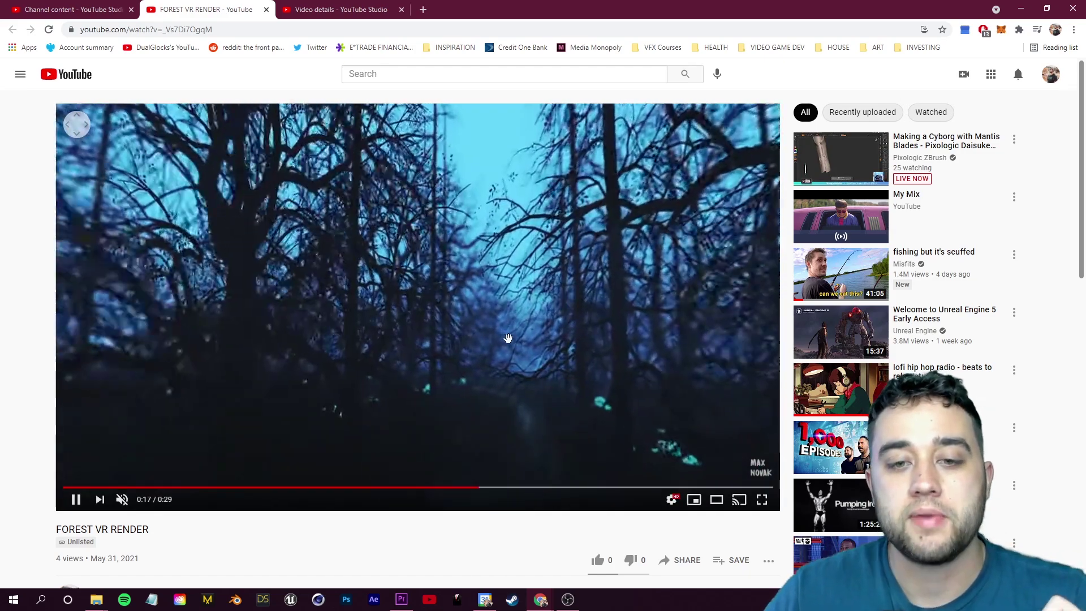
{"action": "left_click", "coordinate": [523, 300]}
{"action": "left_click", "coordinate": [326, 12]}
{"action": "left_click", "coordinate": [106, 180]}
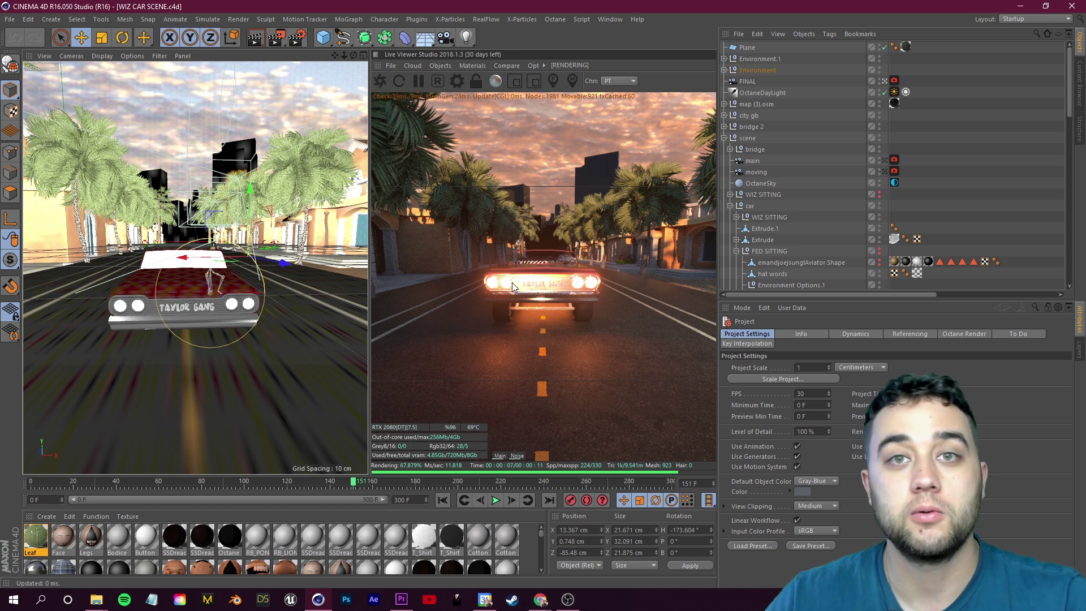
Step: In Cinema 4D, look through the FINAL camera and set its Octane camera tag to the Panoramic camera type
{"action": "left_click", "coordinate": [768, 82]}
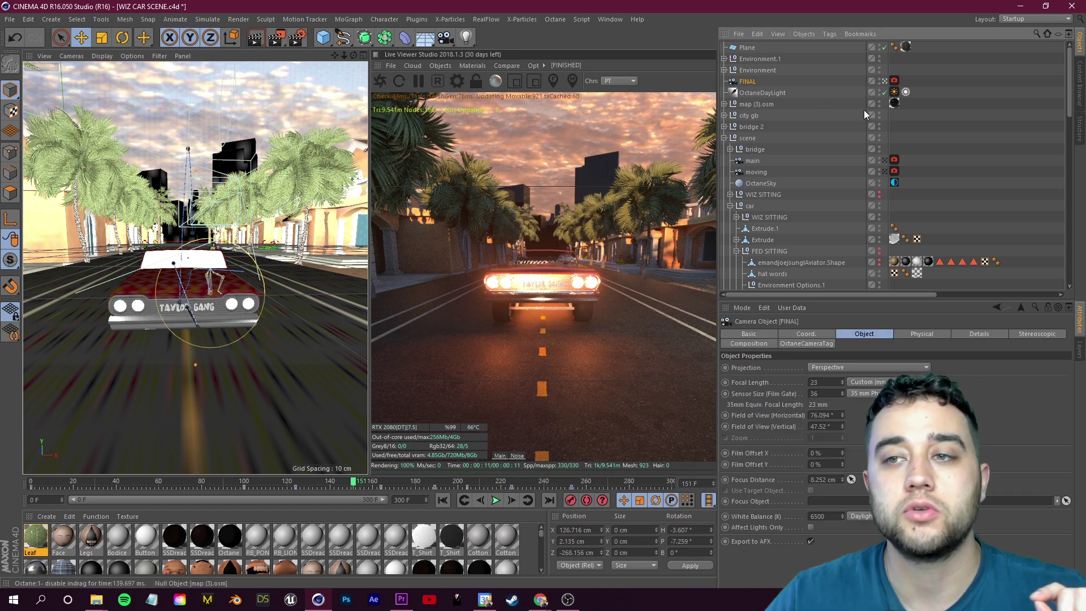
{"action": "left_click", "coordinate": [885, 82]}
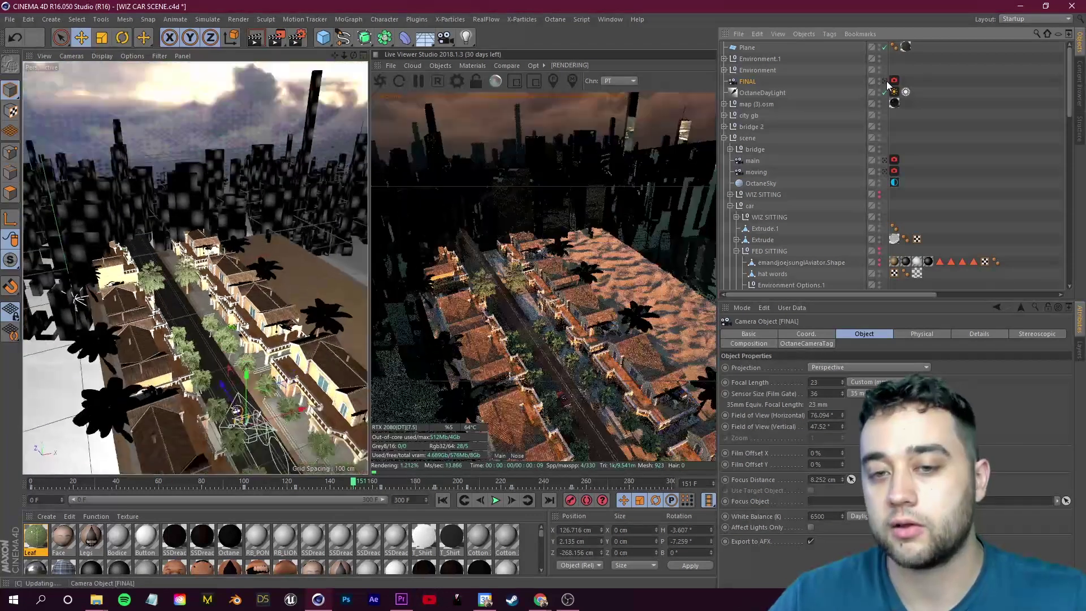
{"action": "left_click", "coordinate": [885, 82]}
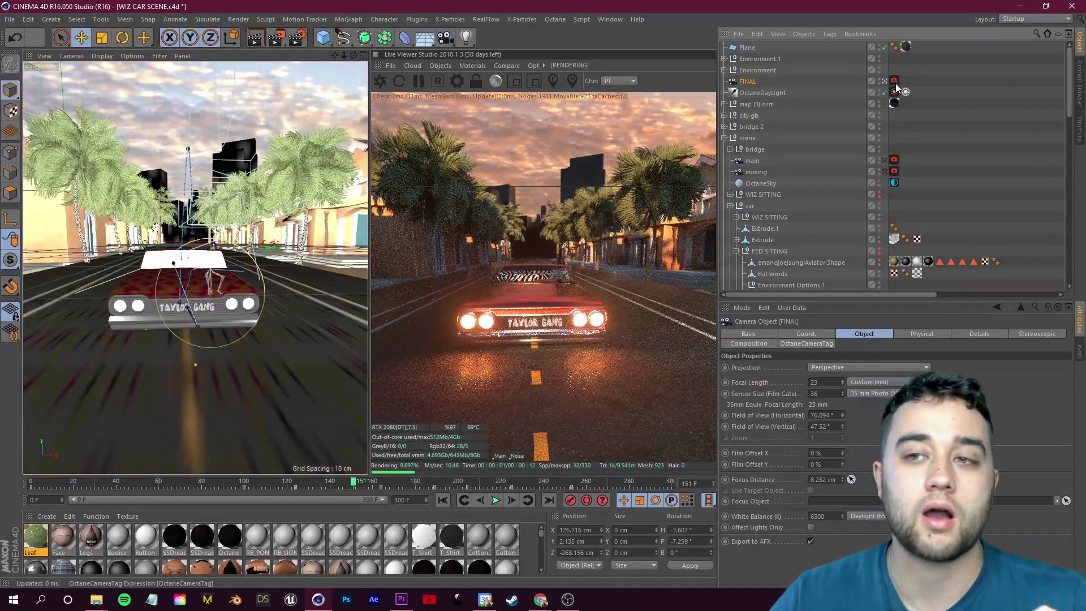
{"action": "left_click", "coordinate": [894, 81]}
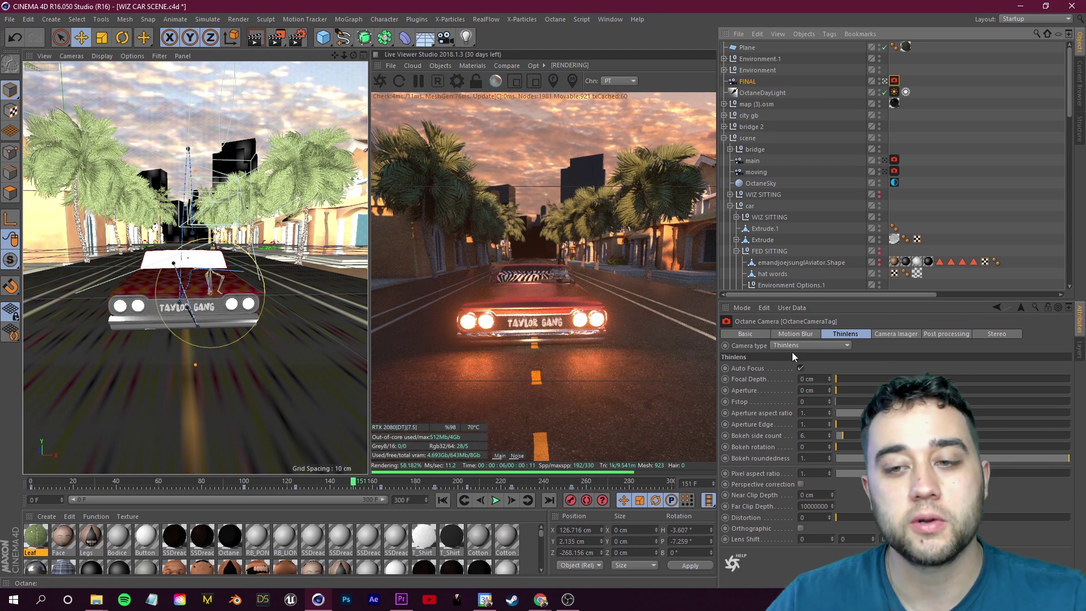
{"action": "left_click", "coordinate": [805, 346]}
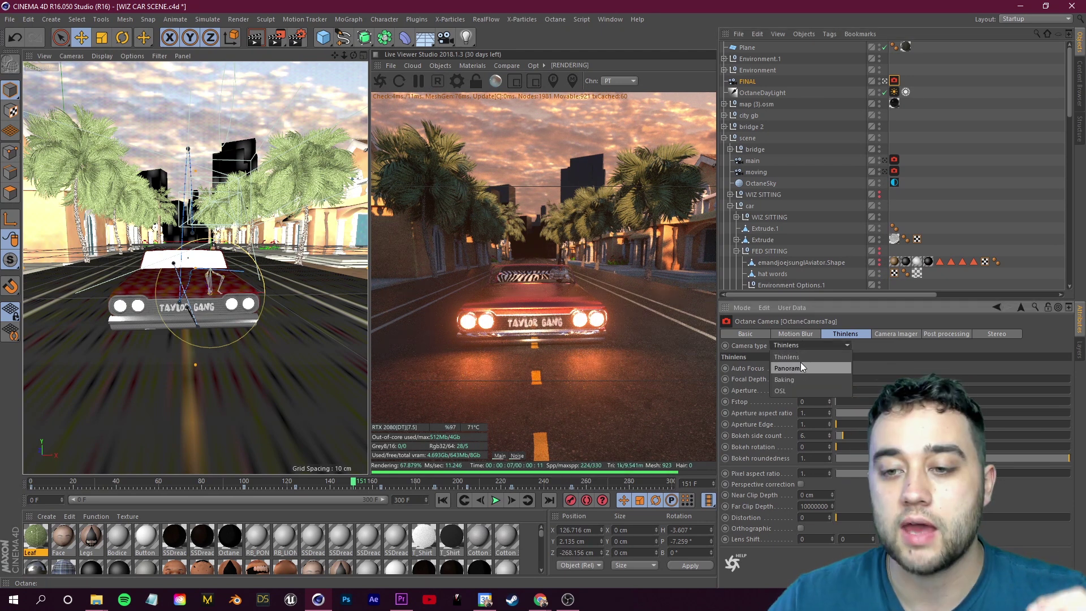
{"action": "left_click", "coordinate": [800, 368]}
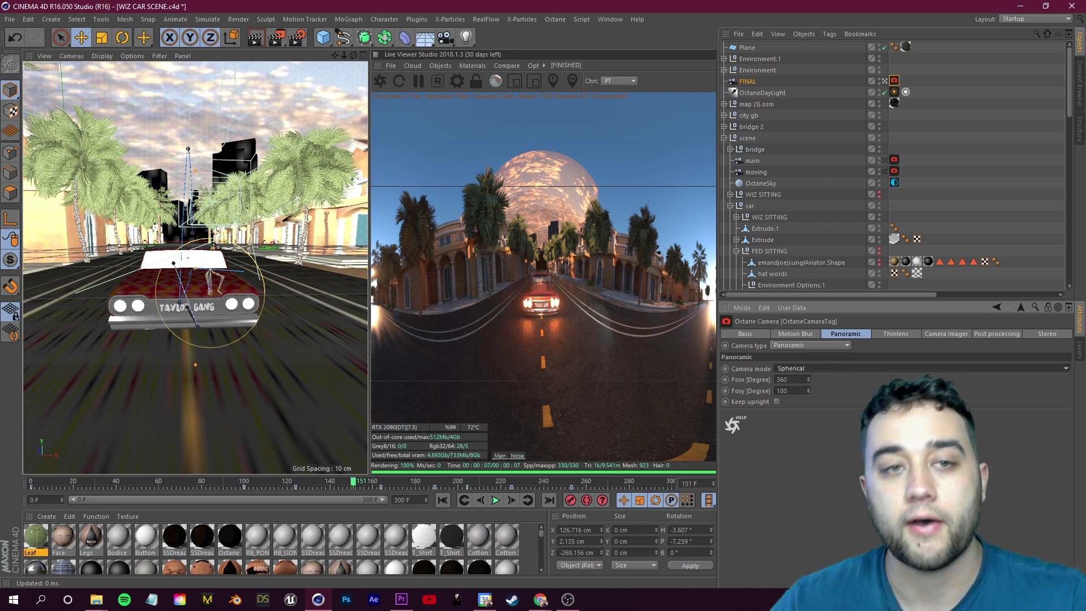
Step: Set the render output size to 4000 px wide and 2000 px high
{"action": "left_click", "coordinate": [299, 43]}
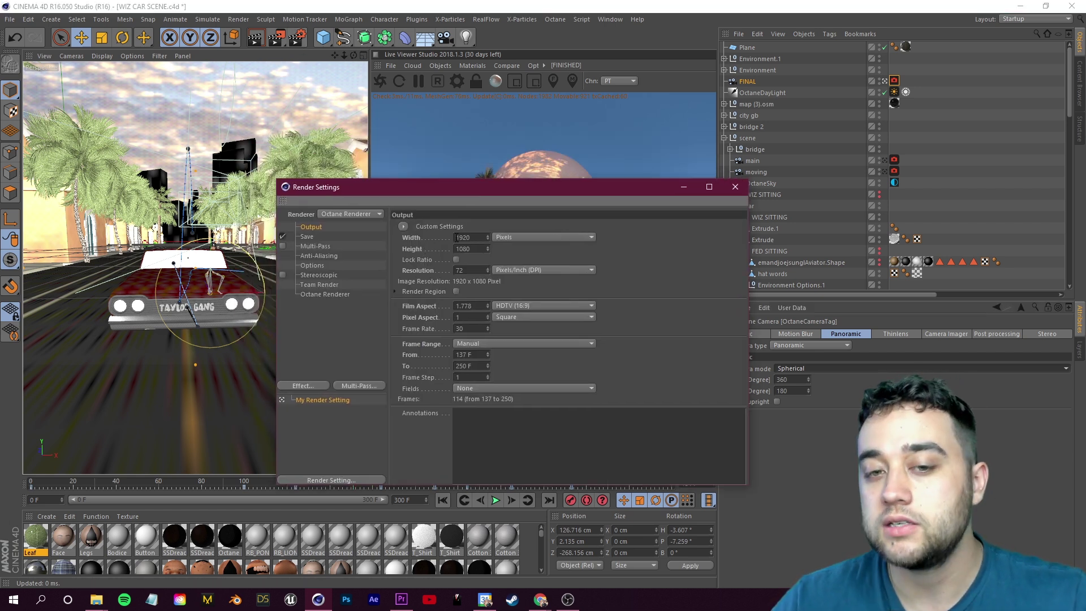
{"action": "double_click", "coordinate": [463, 238]}
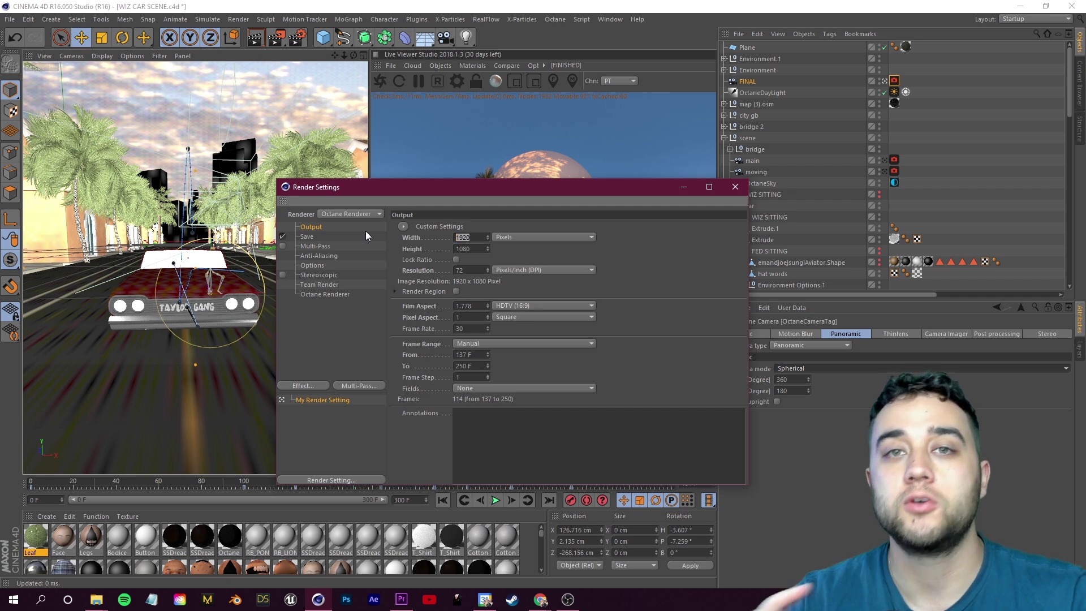
{"action": "type", "text": "4000"}
{"action": "key", "text": "Tab"}
{"action": "type", "text": "2000"}
{"action": "key", "text": "Return"}
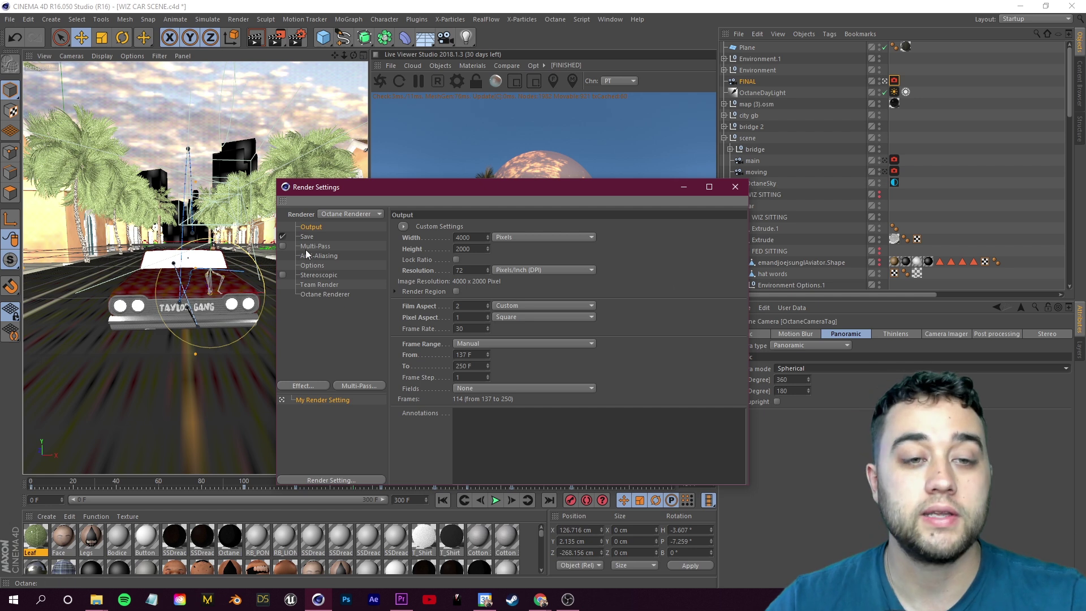
Step: Review the render's save options and output file location without changing them, and close the render settings
{"action": "left_click", "coordinate": [312, 236]}
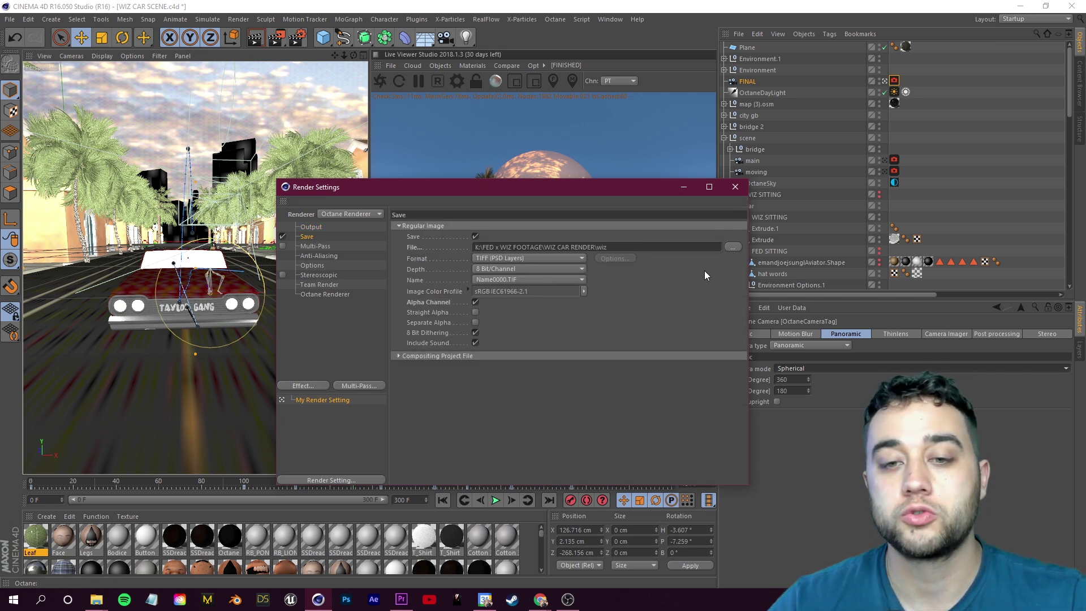
{"action": "left_click", "coordinate": [733, 247]}
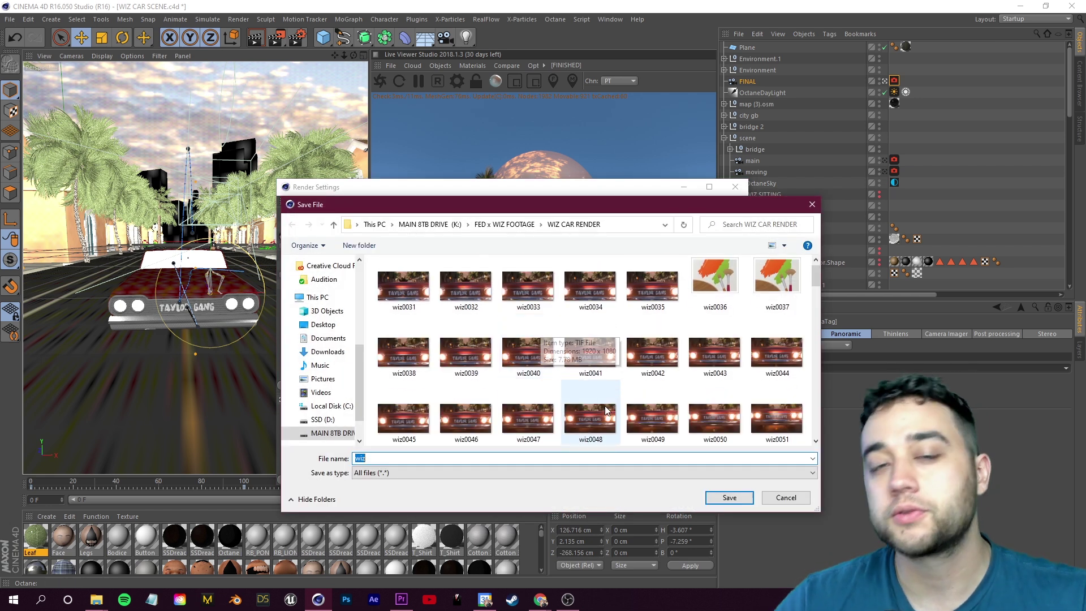
{"action": "left_click", "coordinate": [805, 501]}
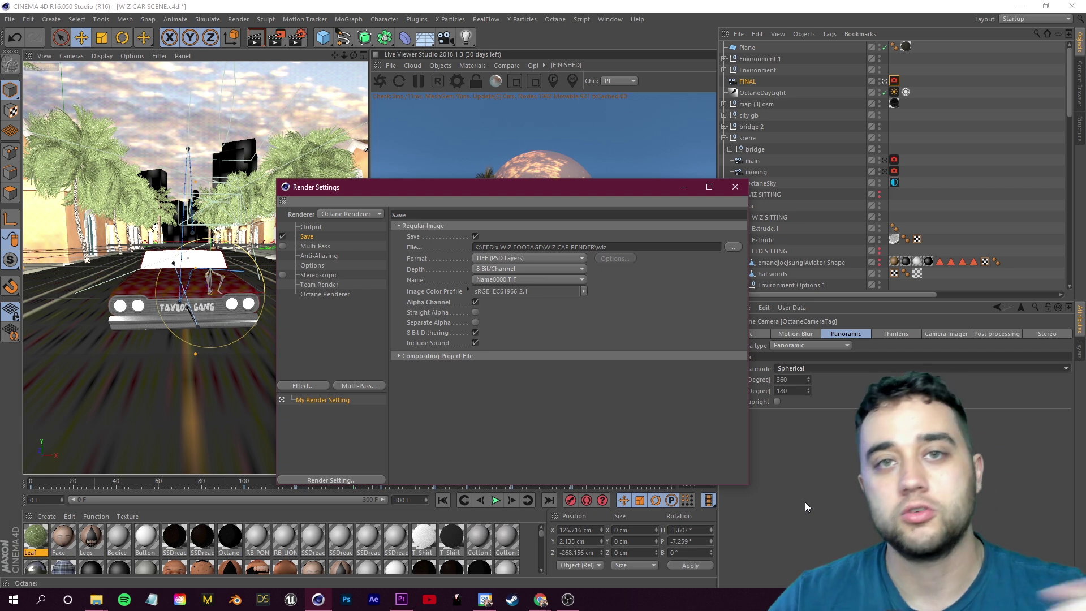
{"action": "left_click", "coordinate": [735, 187]}
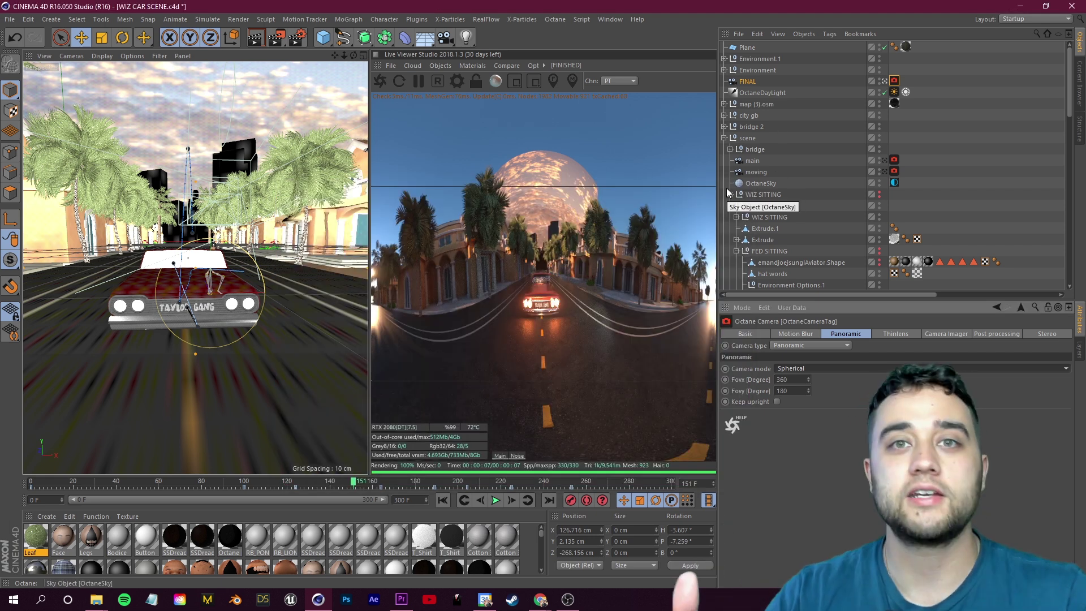